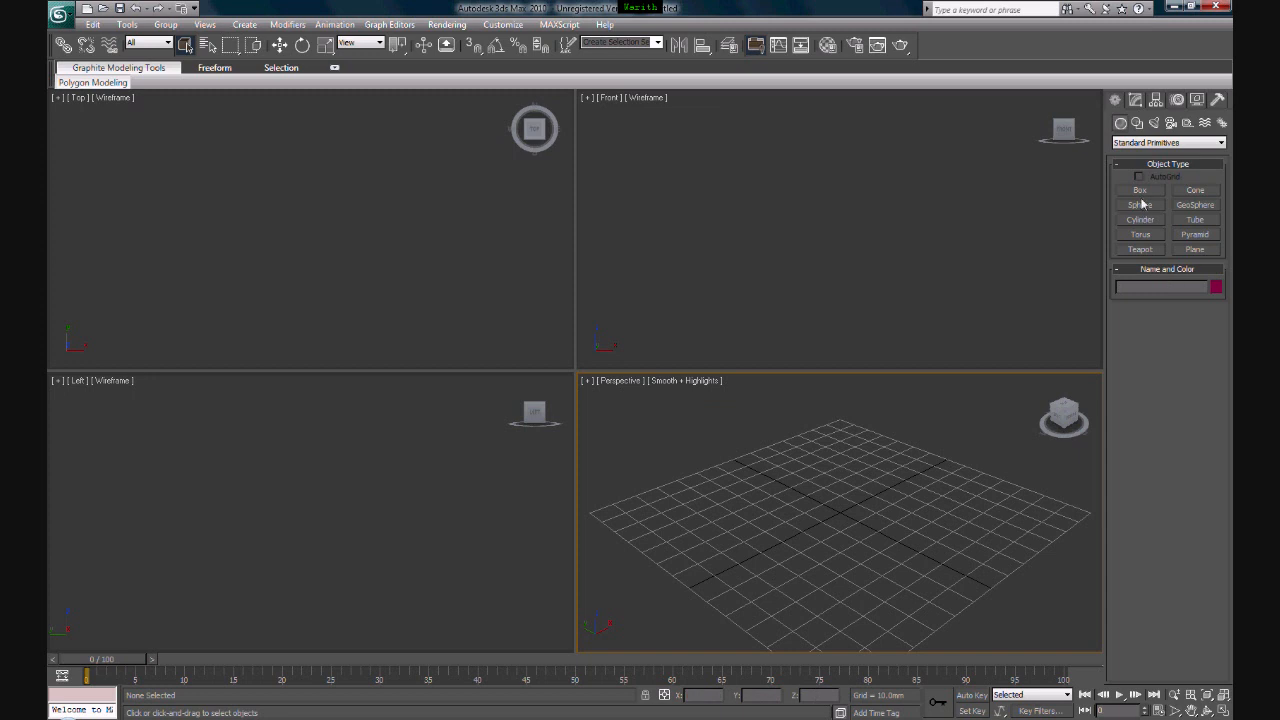
- Create a thin upright box in the perspective view, about 71 mm long, 3.5 mm wide and 53 mm high
{"action": "left_click_drag", "start_coordinate": [709, 527], "coordinate": [824, 614]}
{"action": "left_click", "coordinate": [827, 475]}
{"action": "middle_click_drag", "start_coordinate": [793, 463], "coordinate": [833, 523]}
{"action": "scroll", "coordinate": [801, 497], "scroll_direction": "up", "scroll_amount": 2}
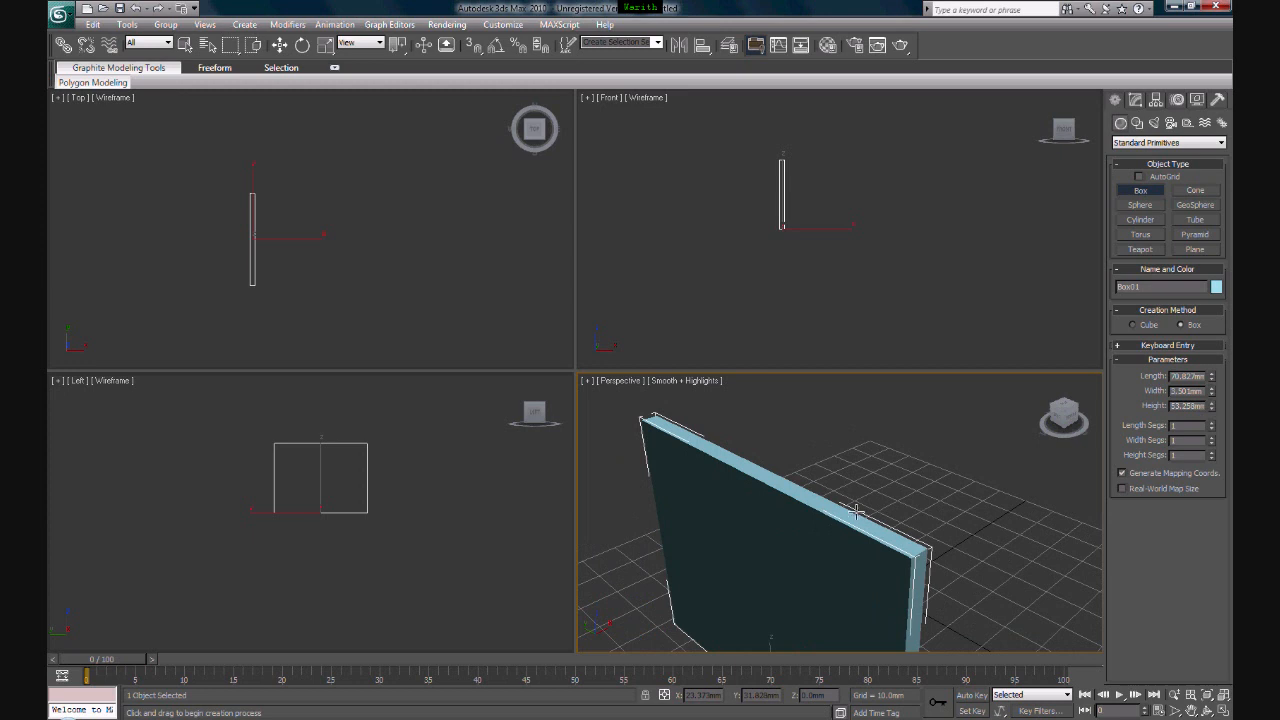
{"action": "right_click", "coordinate": [847, 480]}
{"action": "scroll", "coordinate": [922, 475], "scroll_direction": "up", "scroll_amount": 1}
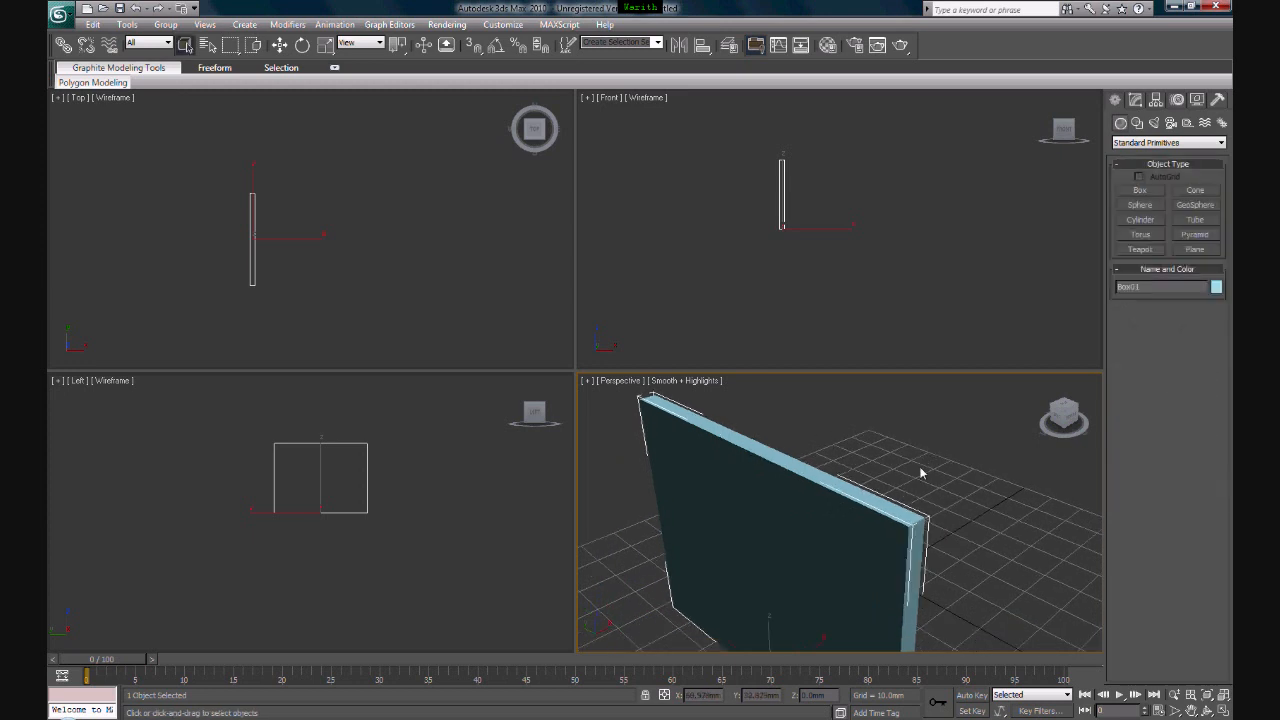
{"action": "scroll", "coordinate": [894, 472], "scroll_direction": "up", "scroll_amount": 5}
{"action": "scroll", "coordinate": [925, 508], "scroll_direction": "down", "scroll_amount": 5}
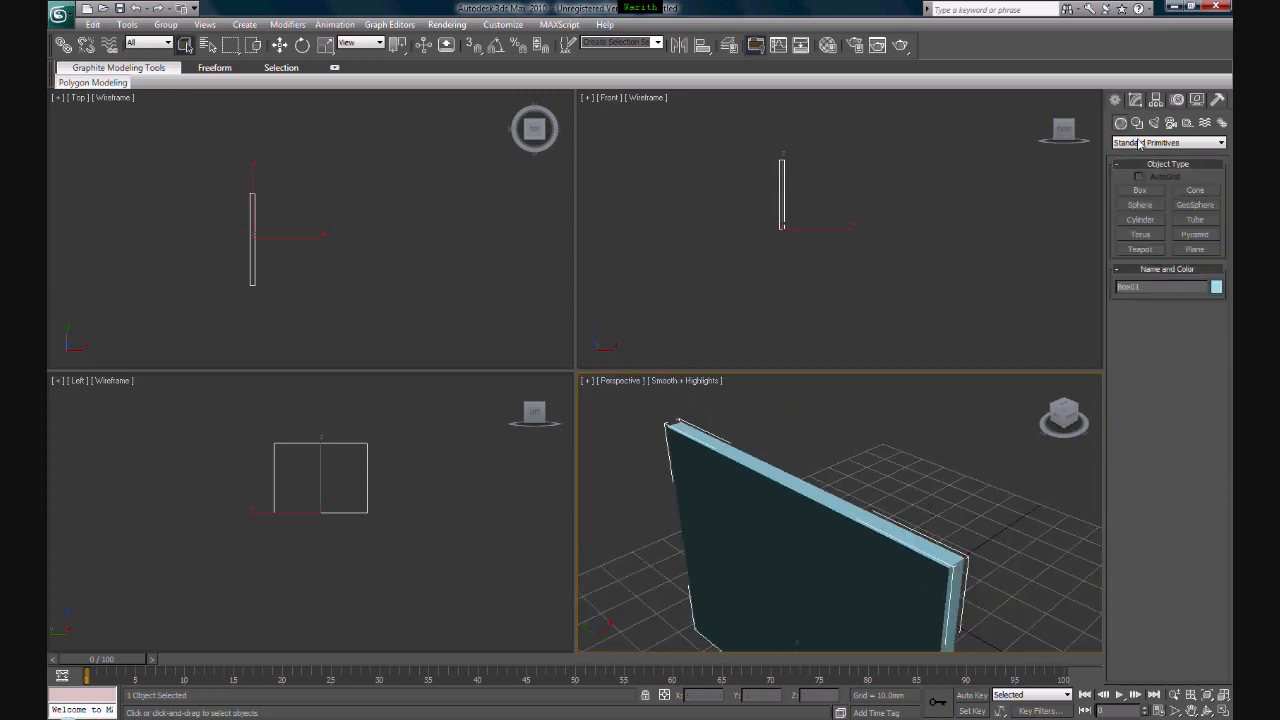
- Apply an Edit Poly modifier to the box
{"action": "left_click", "coordinate": [1136, 100]}
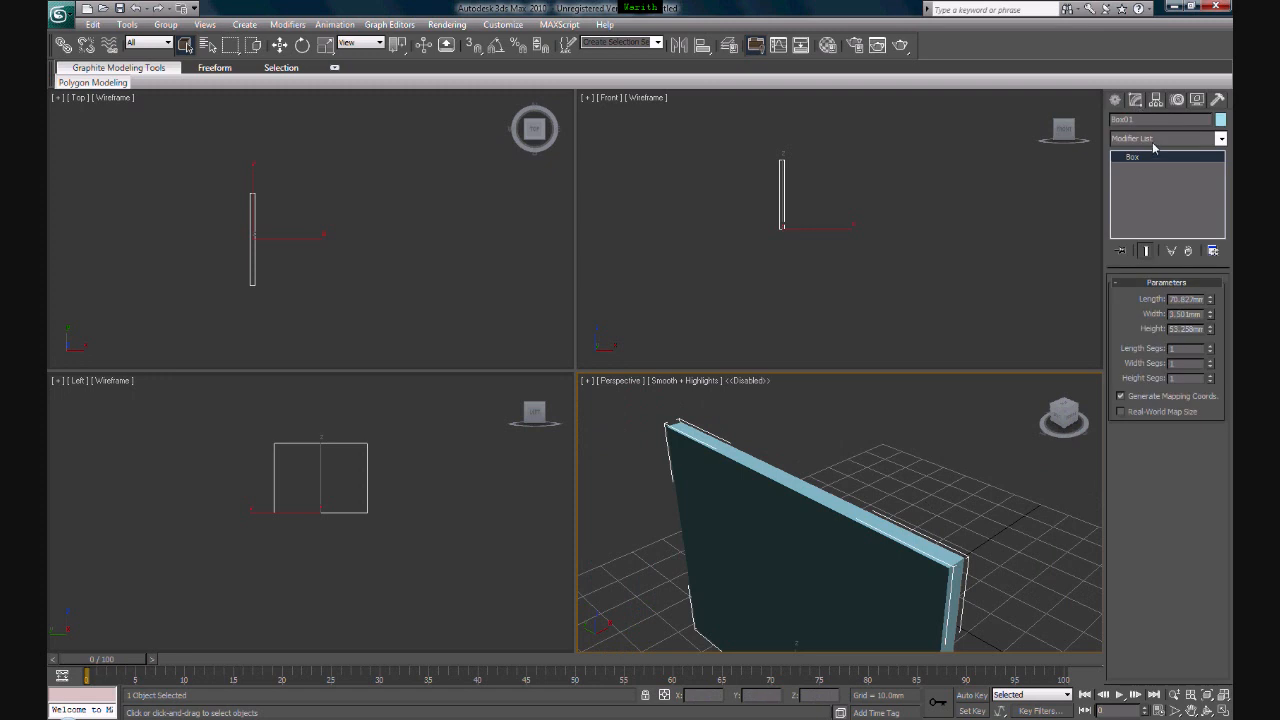
{"action": "left_click", "coordinate": [1153, 140]}
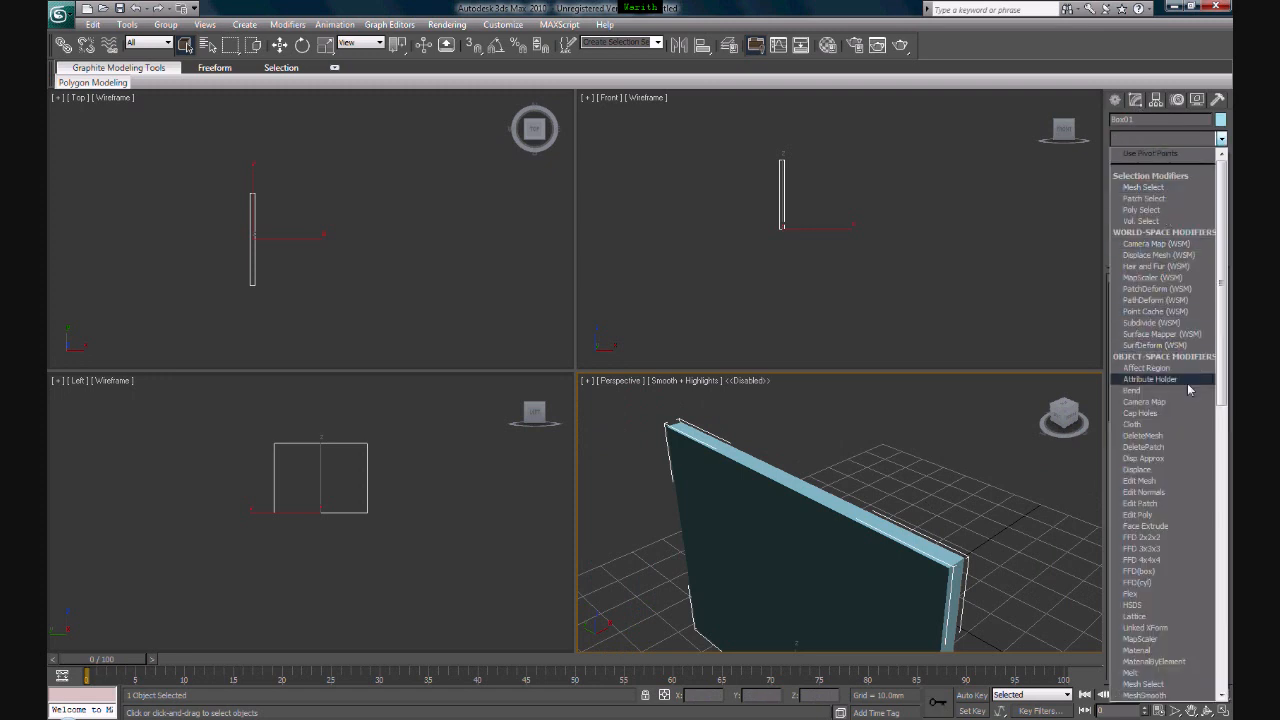
{"action": "left_click_drag", "start_coordinate": [1224, 355], "coordinate": [1220, 405]}
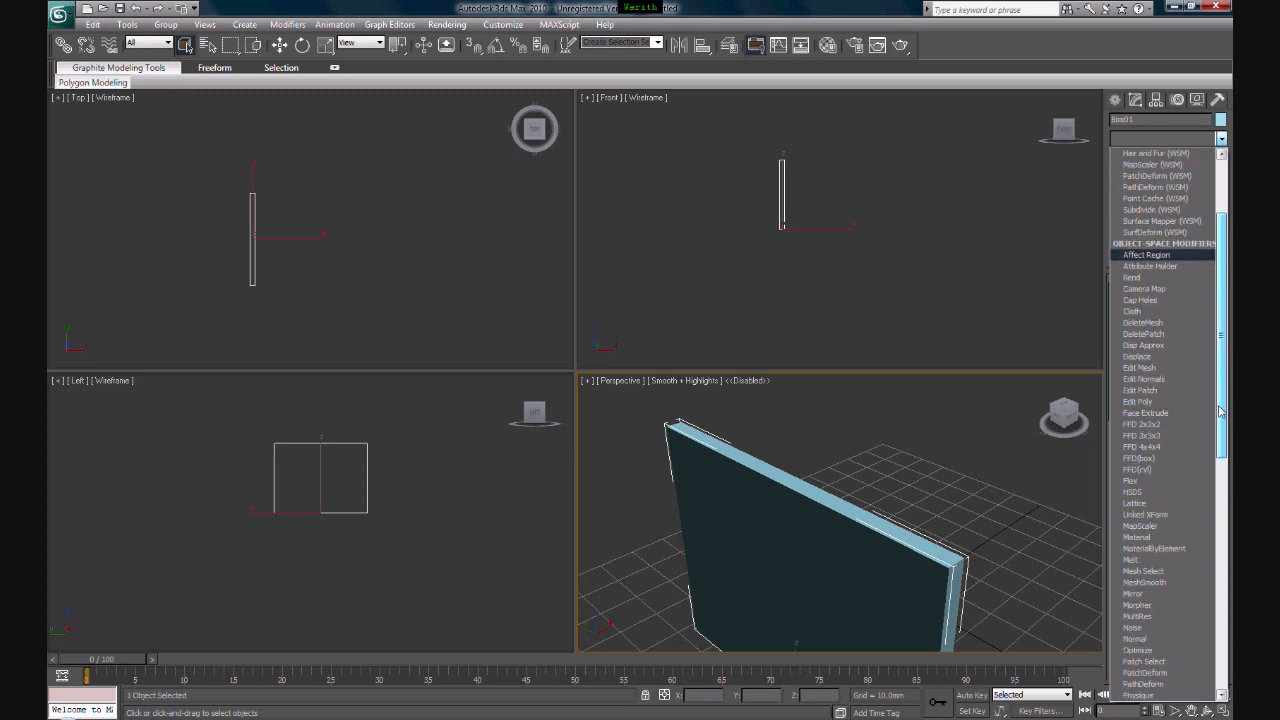
{"action": "left_click", "coordinate": [1152, 401]}
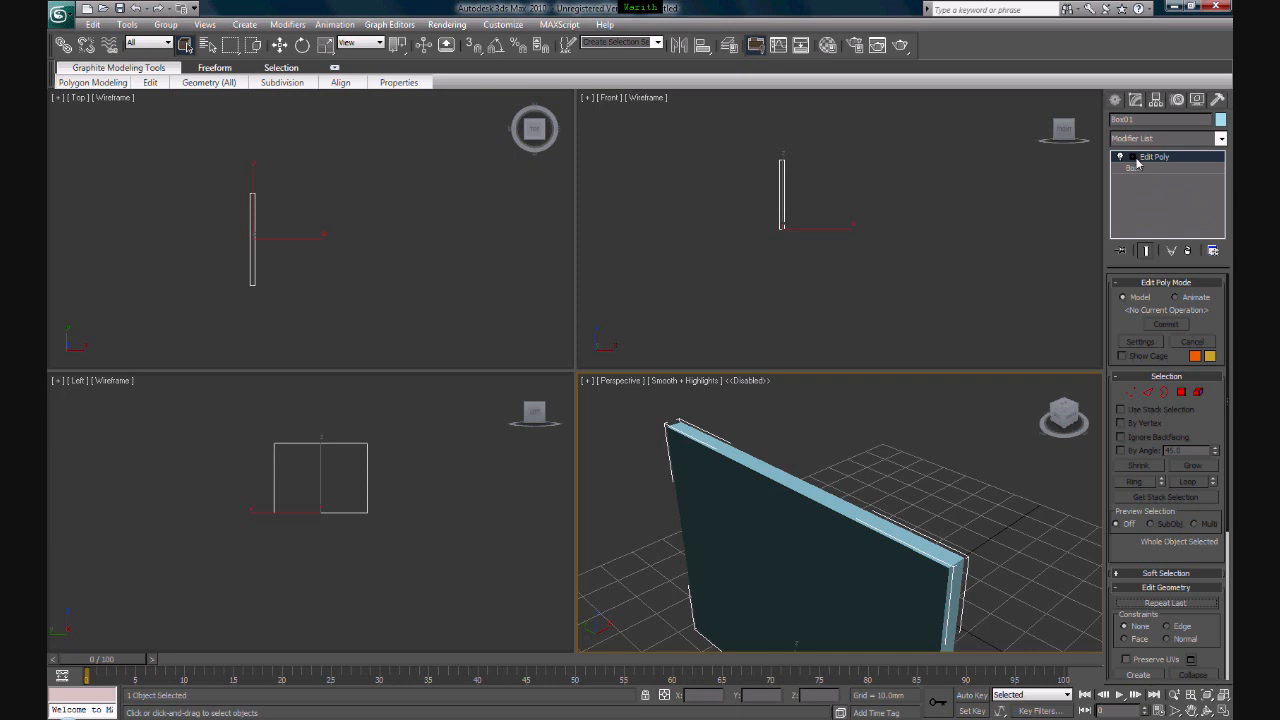
- Switch Edit Poly to vertex level and select the upper corner vertex at the near end of the box's dark face
{"action": "middle_click_drag", "start_coordinate": [770, 493], "coordinate": [756, 479]}
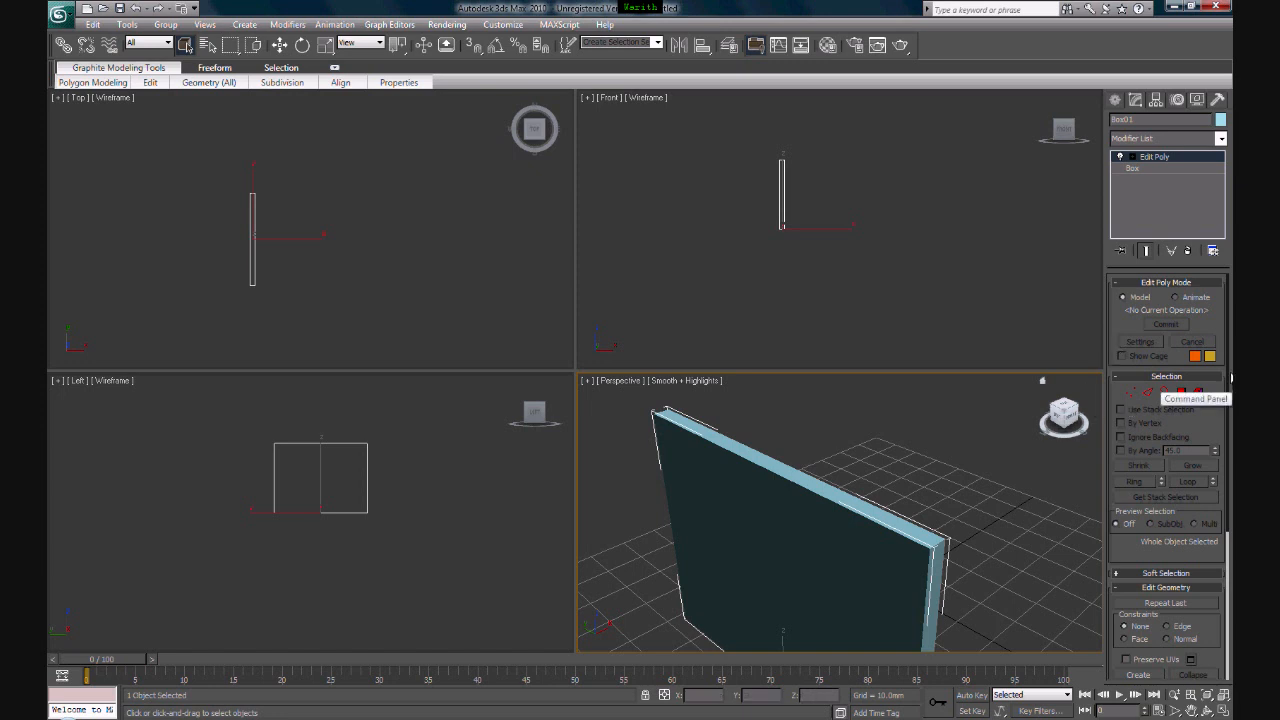
{"action": "left_click", "coordinate": [1131, 393]}
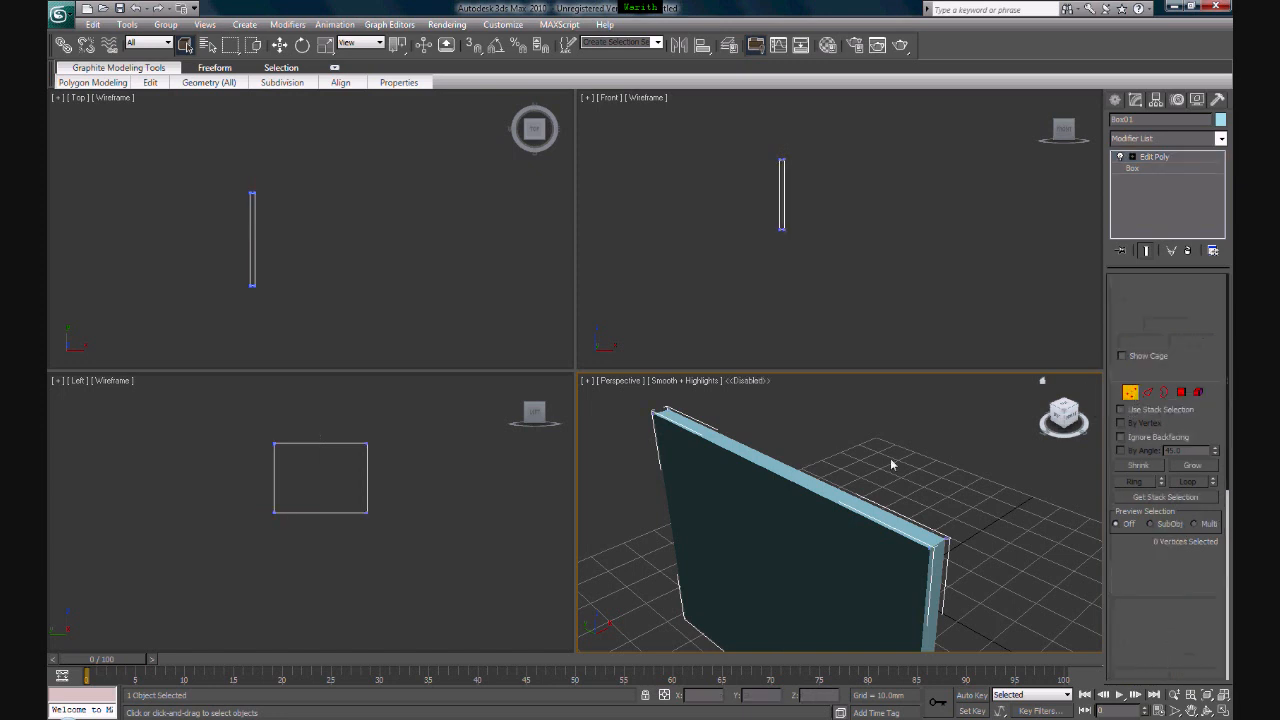
{"action": "left_click", "coordinate": [777, 257]}
{"action": "scroll", "coordinate": [777, 258], "scroll_direction": "up", "scroll_amount": 2}
{"action": "middle_click_drag", "start_coordinate": [779, 231], "coordinate": [877, 282]}
{"action": "scroll", "coordinate": [900, 271], "scroll_direction": "up", "scroll_amount": 1}
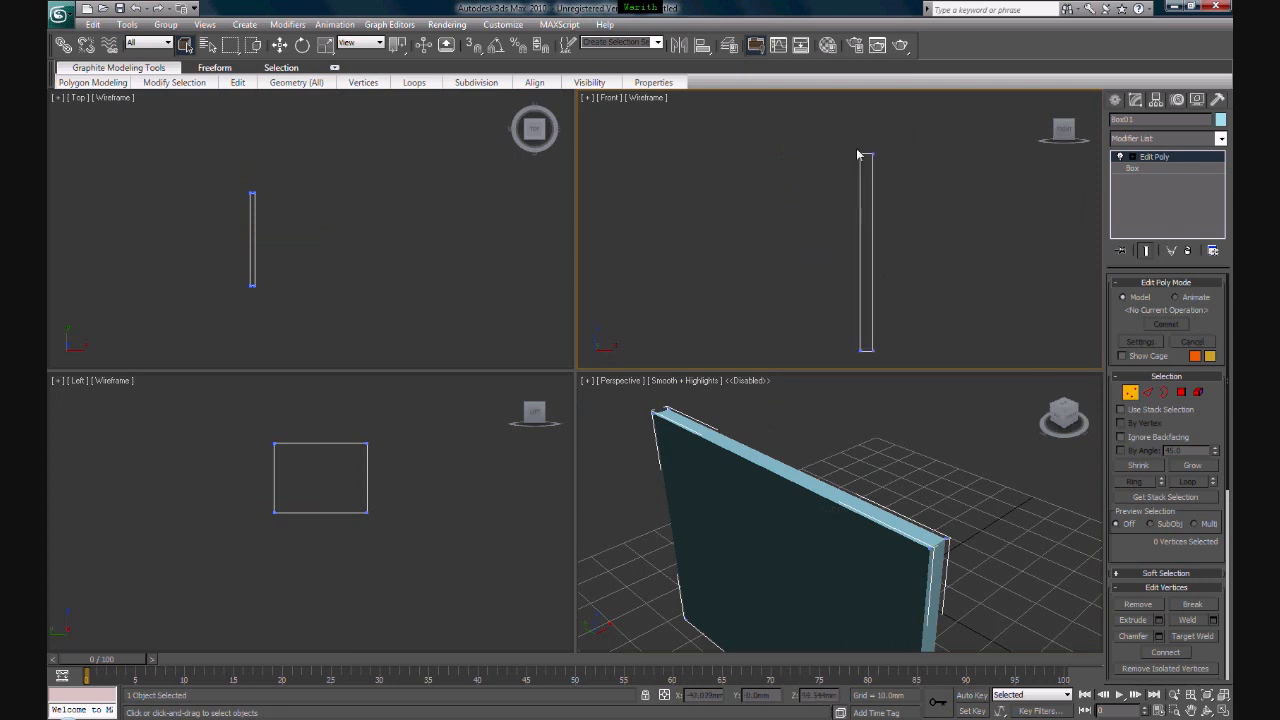
{"action": "middle_click_drag", "start_coordinate": [236, 269], "coordinate": [318, 241]}
{"action": "scroll", "coordinate": [509, 234], "scroll_direction": "up", "scroll_amount": 2}
{"action": "middle_click", "coordinate": [385, 522]}
{"action": "scroll", "coordinate": [388, 521], "scroll_direction": "up", "scroll_amount": 2}
{"action": "scroll", "coordinate": [388, 520], "scroll_direction": "up", "scroll_amount": 1}
{"action": "middle_click_drag", "start_coordinate": [431, 524], "coordinate": [417, 621]}
{"action": "middle_click", "coordinate": [1033, 545]}
{"action": "scroll", "coordinate": [1033, 545], "scroll_direction": "up", "scroll_amount": 2}
{"action": "middle_click_drag", "start_coordinate": [1035, 549], "coordinate": [971, 525]}
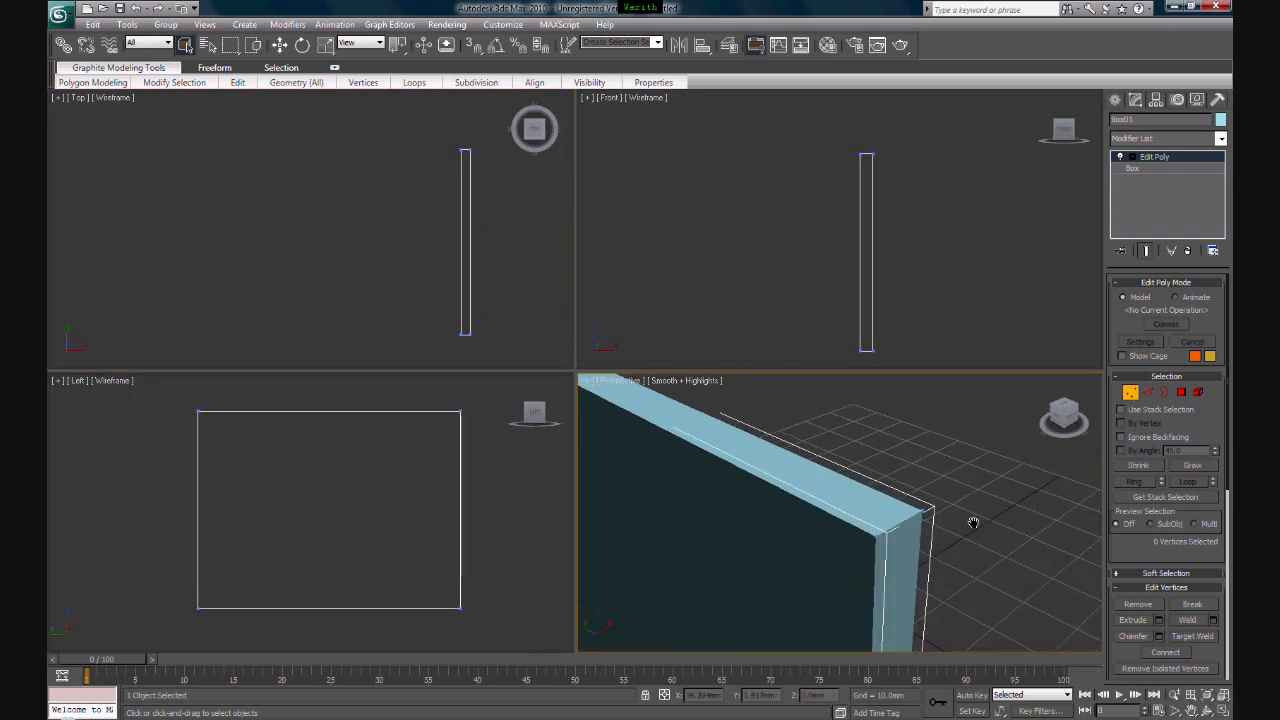
{"action": "left_click", "coordinate": [876, 543]}
- Try moving the corner vertex along the top edge, undo the large moves, and keep it raised slightly above the box's top
{"action": "left_click", "coordinate": [280, 45]}
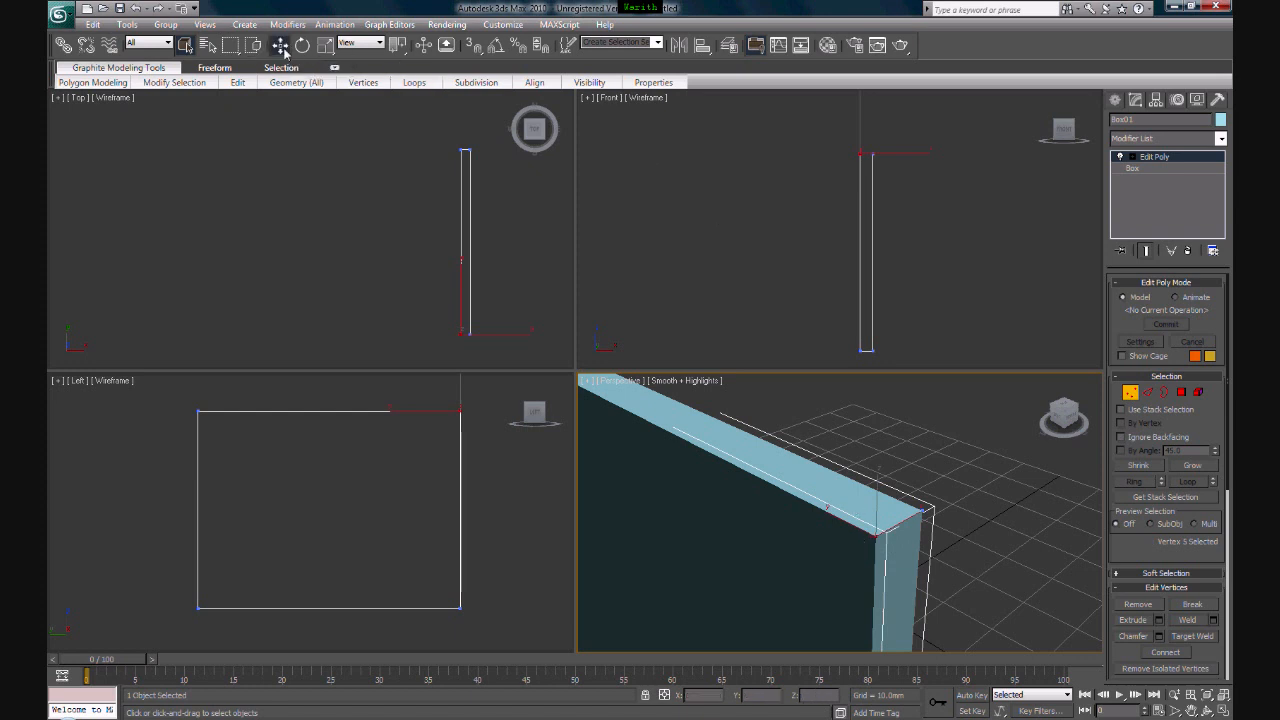
{"action": "left_click_drag", "start_coordinate": [873, 518], "coordinate": [674, 415]}
{"action": "scroll", "coordinate": [745, 466], "scroll_direction": "down", "scroll_amount": 3}
{"action": "scroll", "coordinate": [792, 484], "scroll_direction": "up", "scroll_amount": 2}
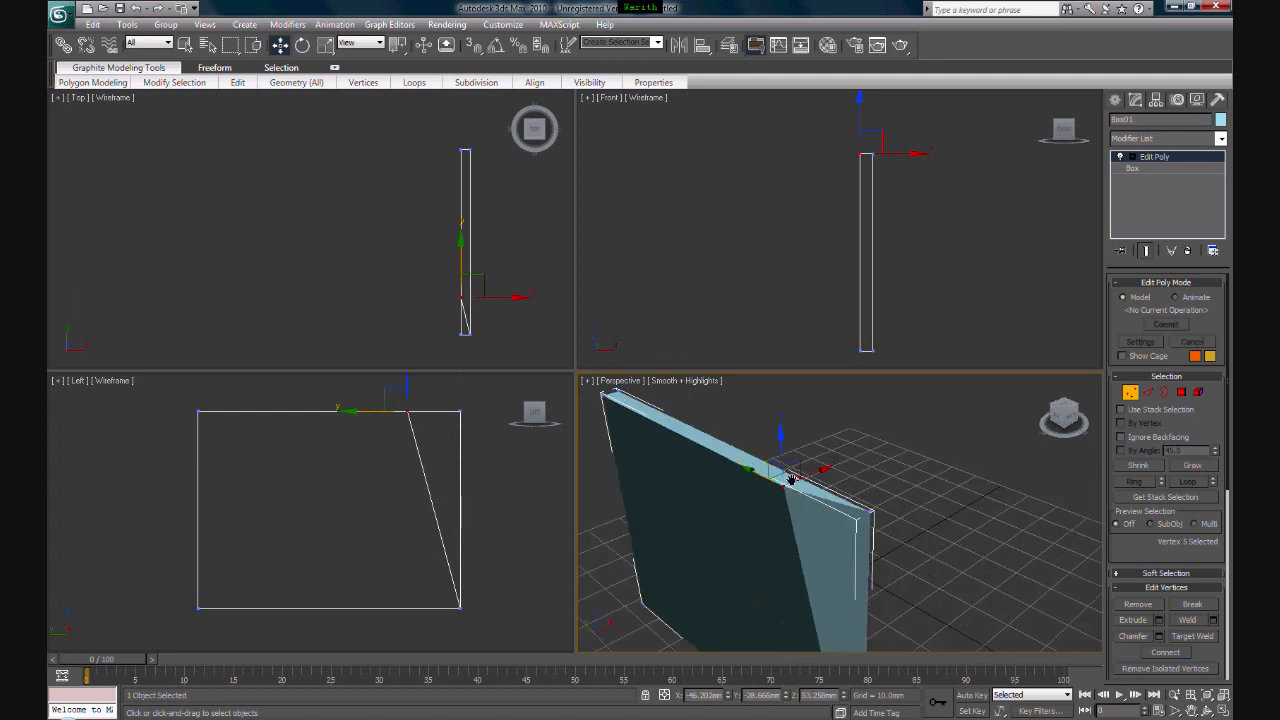
{"action": "scroll", "coordinate": [817, 470], "scroll_direction": "down", "scroll_amount": 3}
{"action": "scroll", "coordinate": [805, 490], "scroll_direction": "up", "scroll_amount": 4}
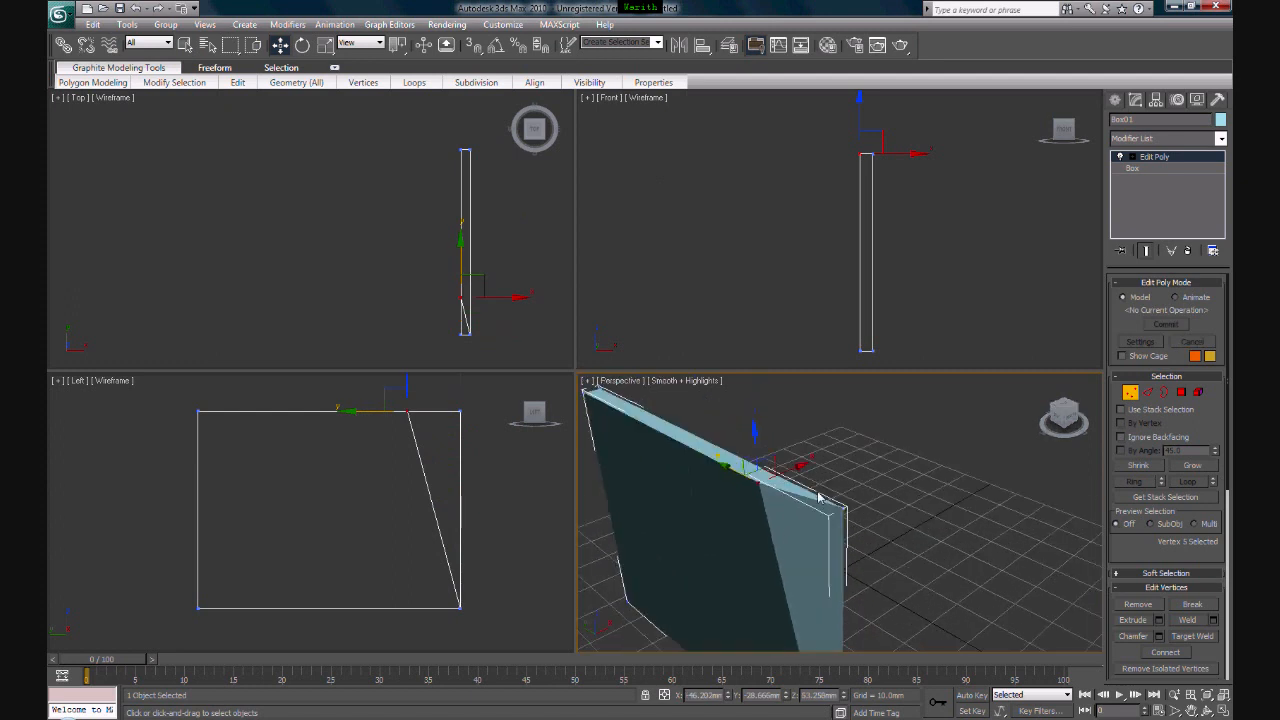
{"action": "middle_click_drag", "start_coordinate": [803, 495], "coordinate": [825, 472]}
{"action": "key", "text": "ctrl+z"}
{"action": "middle_click_drag", "start_coordinate": [927, 537], "coordinate": [914, 500], "text": "alt"}
{"action": "left_click_drag", "start_coordinate": [867, 472], "coordinate": [796, 506]}
{"action": "key", "text": "ctrl+z"}
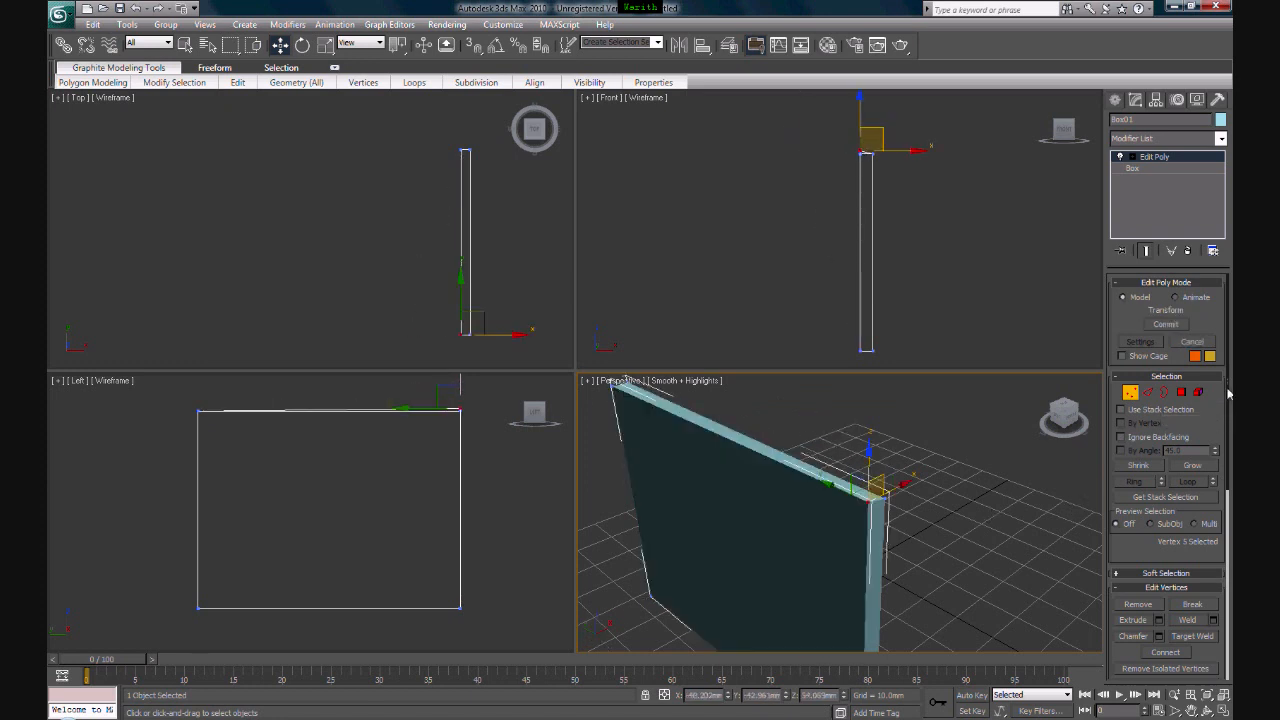
- Try extruding the selected corner vertex freehand outward from the box, and undo the extrusion
{"action": "left_click_drag", "start_coordinate": [1228, 393], "coordinate": [1226, 480]}
{"action": "scroll", "coordinate": [964, 507], "scroll_direction": "up", "scroll_amount": 4}
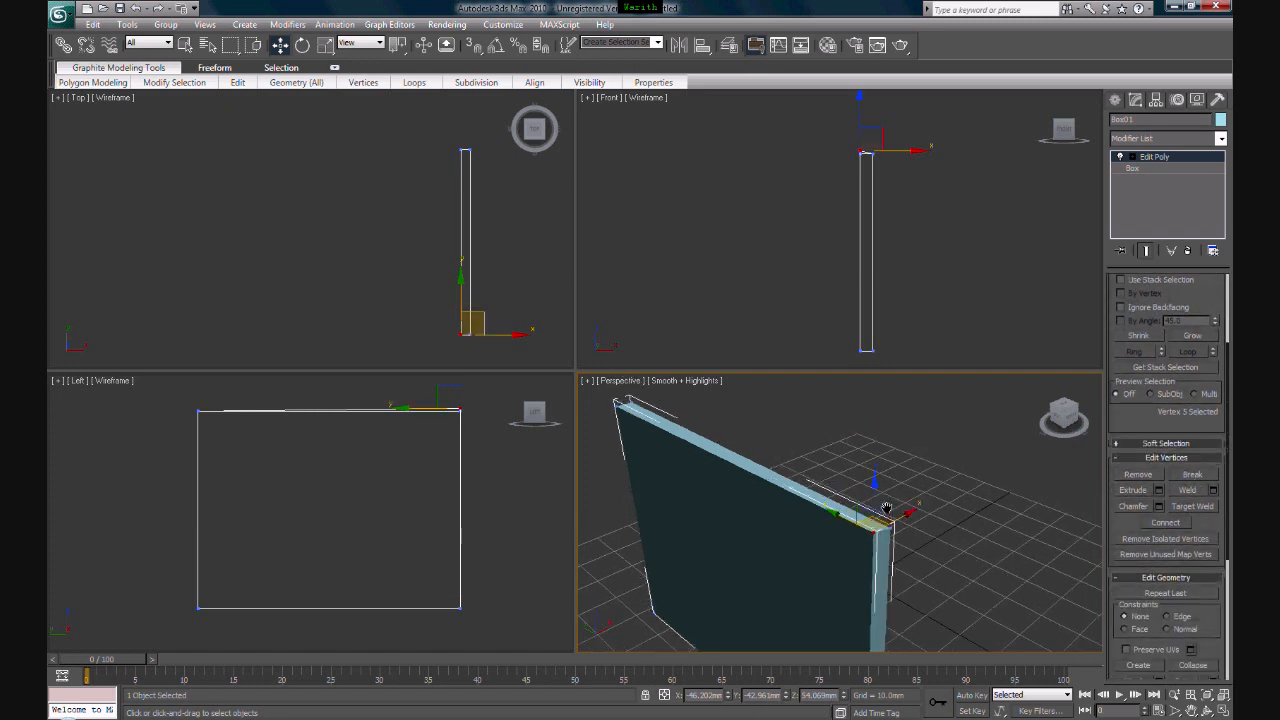
{"action": "left_click", "coordinate": [1146, 490]}
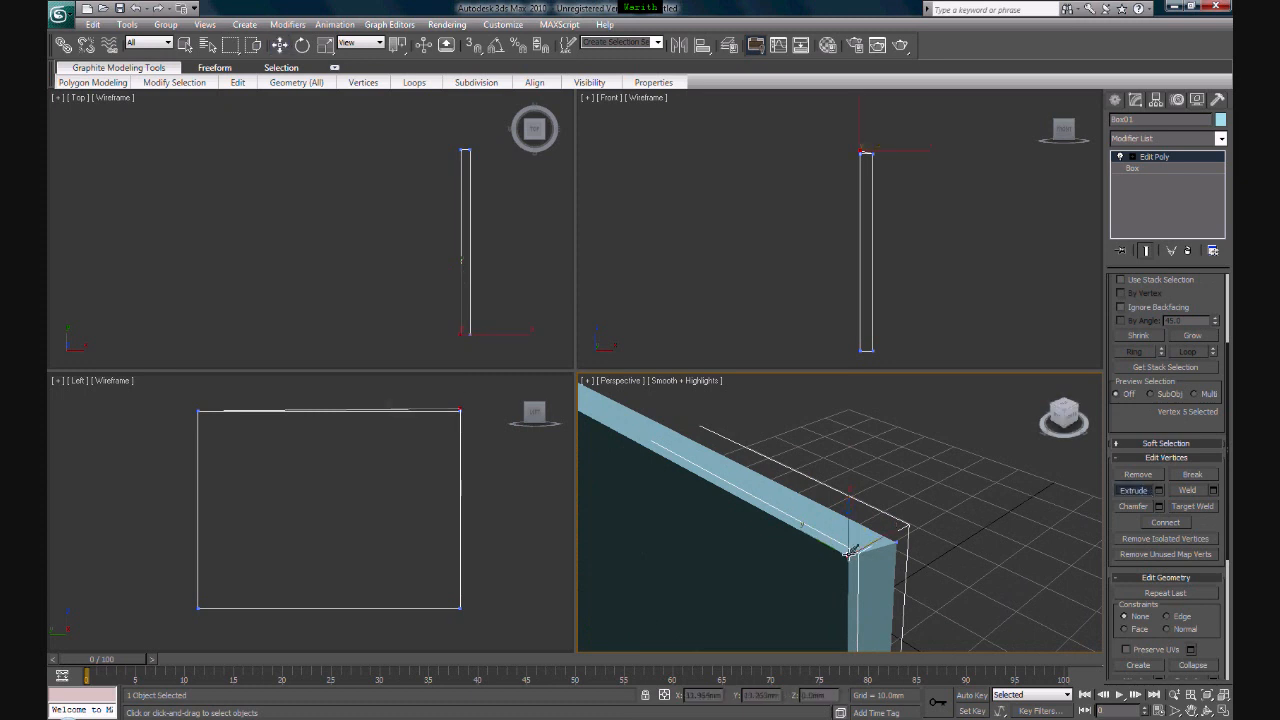
{"action": "left_click_drag", "start_coordinate": [848, 552], "coordinate": [857, 503]}
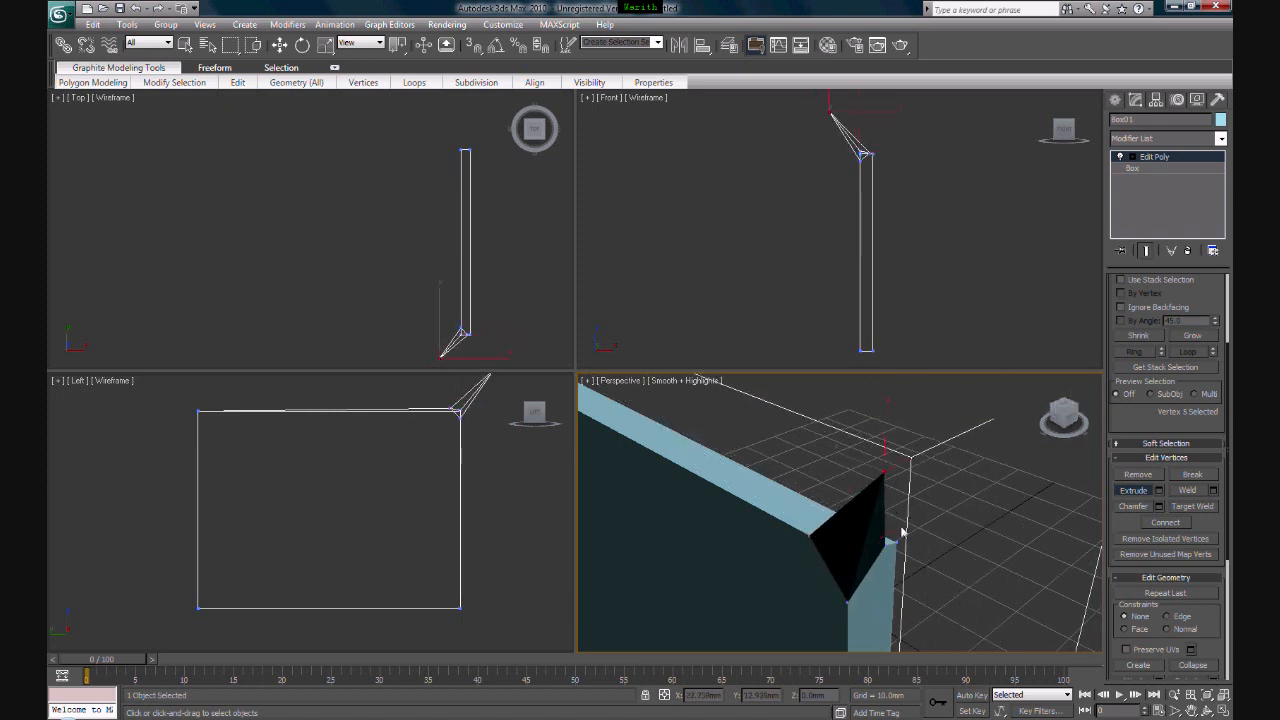
{"action": "middle_click_drag", "start_coordinate": [898, 528], "coordinate": [893, 529]}
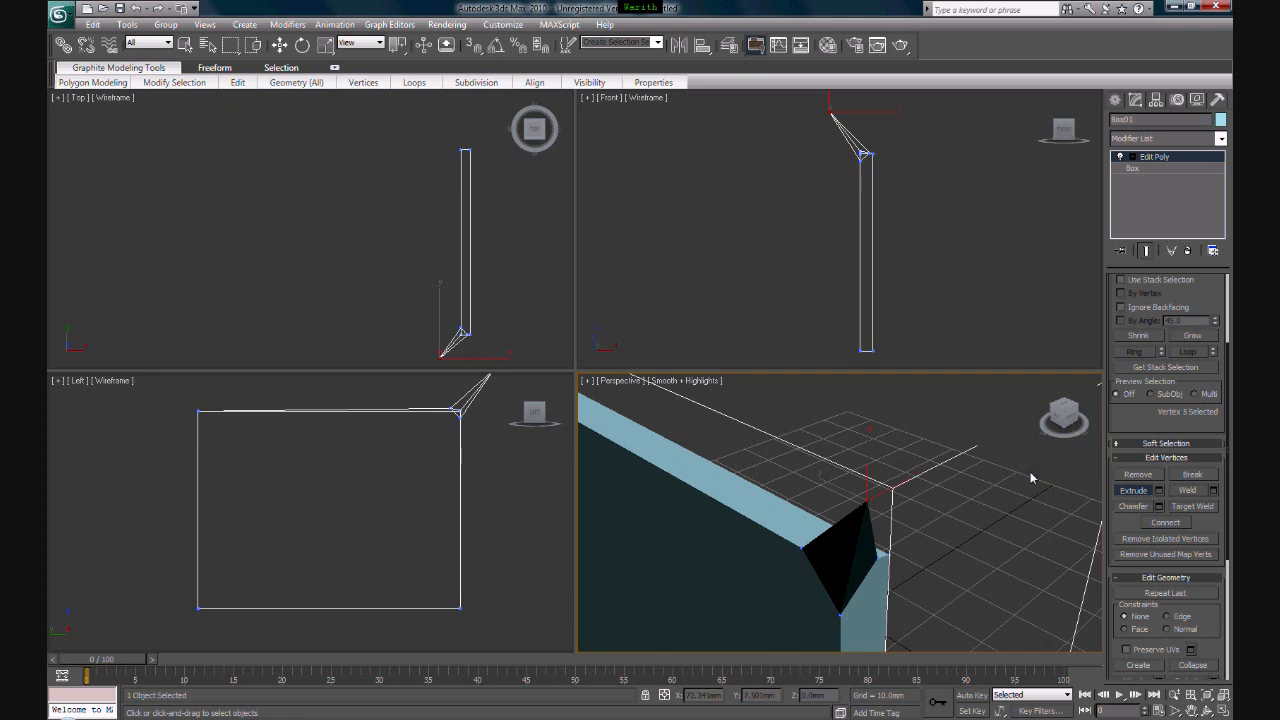
{"action": "key", "text": "ctrl+z"}
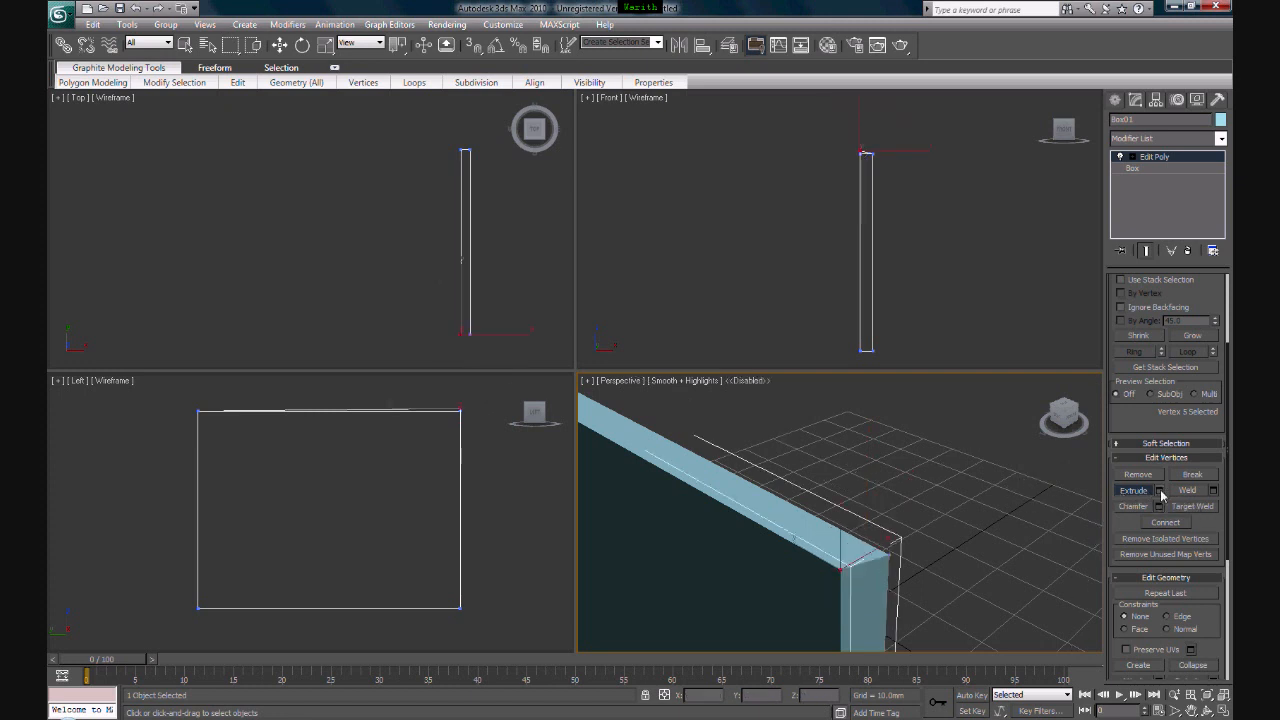
- Preview a vertex extrusion with adjusted height and base width in the Extrude Vertices settings, and cancel it
{"action": "left_click", "coordinate": [1159, 490]}
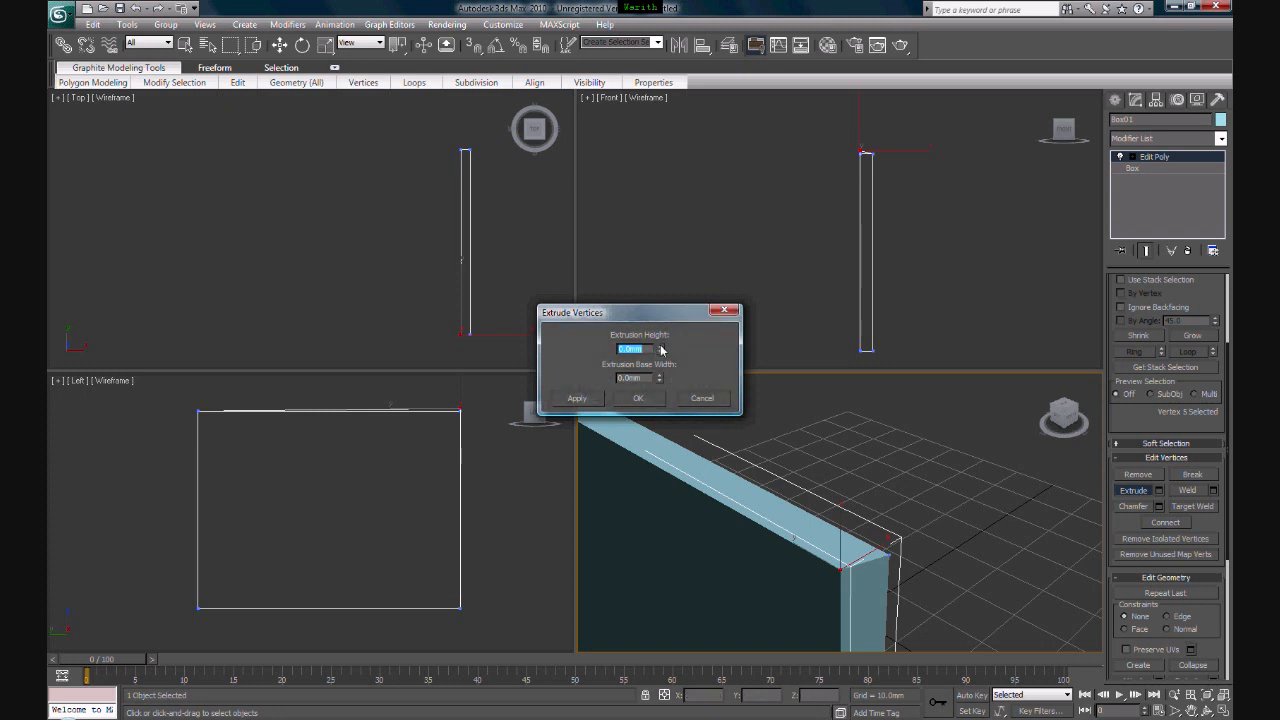
{"action": "left_click_drag", "start_coordinate": [660, 350], "coordinate": [796, 690]}
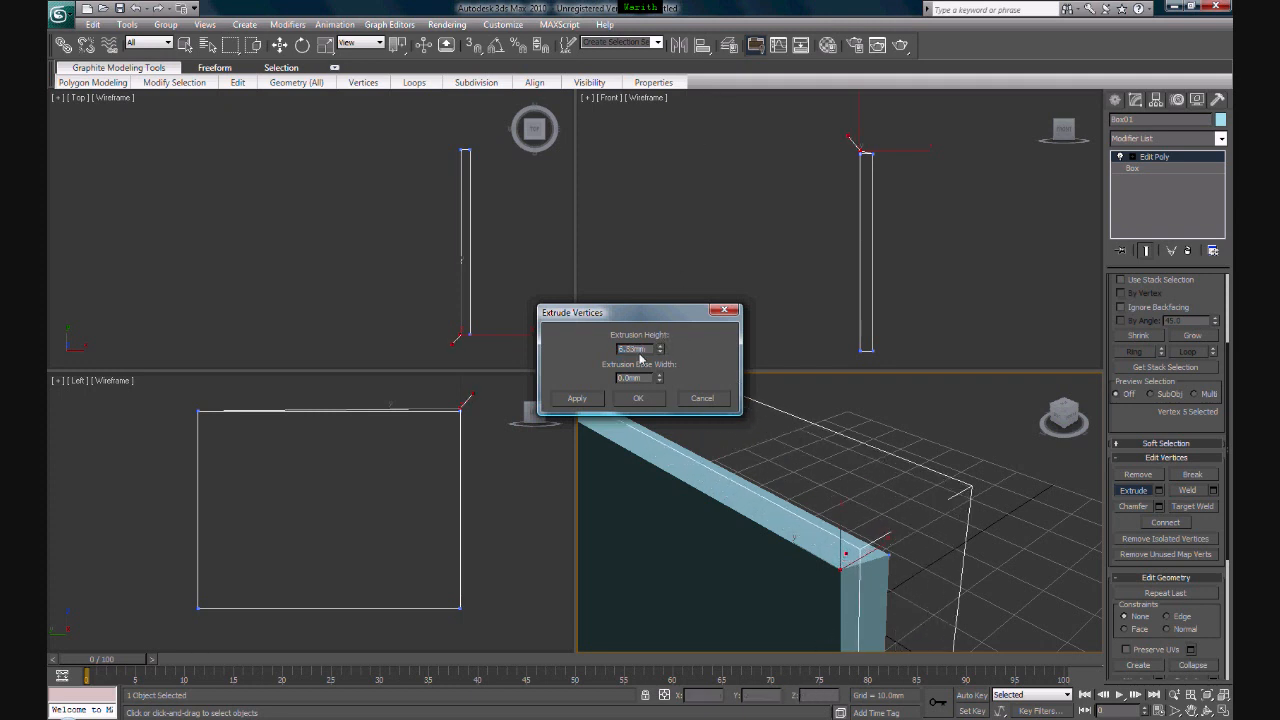
{"action": "left_click_drag", "start_coordinate": [659, 377], "coordinate": [663, 255]}
{"action": "left_click", "coordinate": [703, 398]}
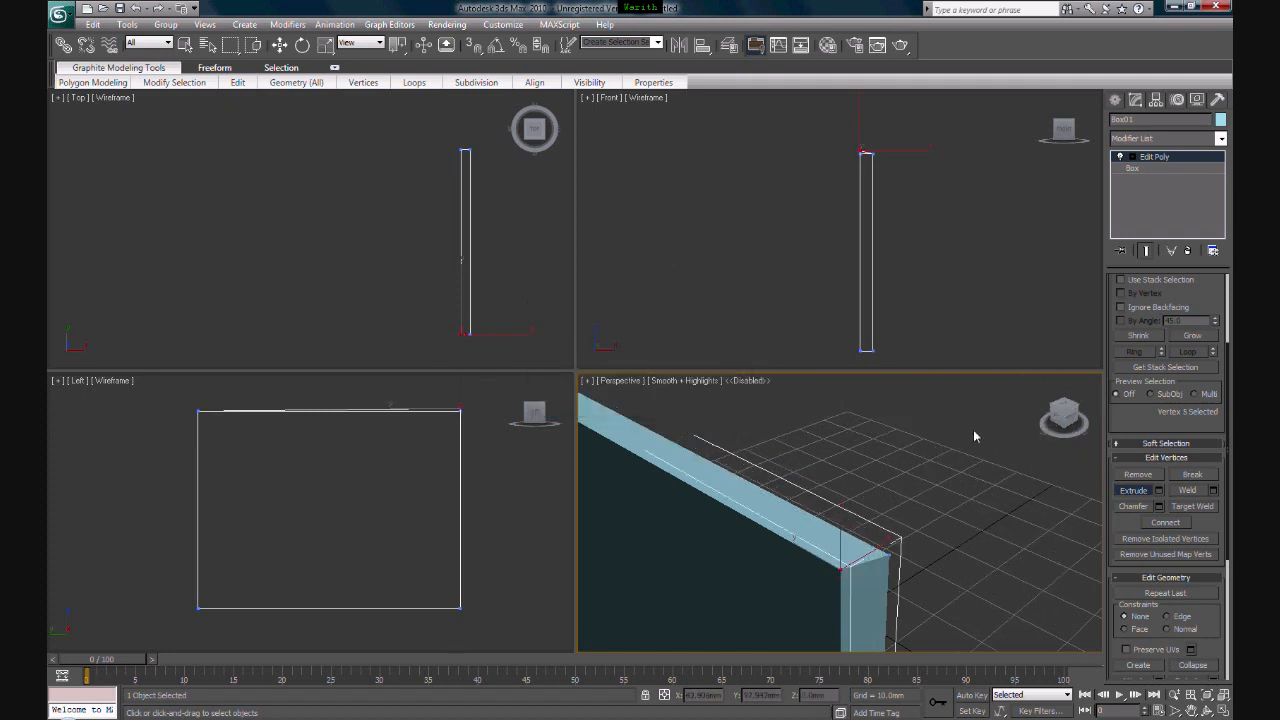
- Try chamfering the corner vertex freehand into a small triangular face, and undo the chamfer
{"action": "left_click", "coordinate": [1132, 507]}
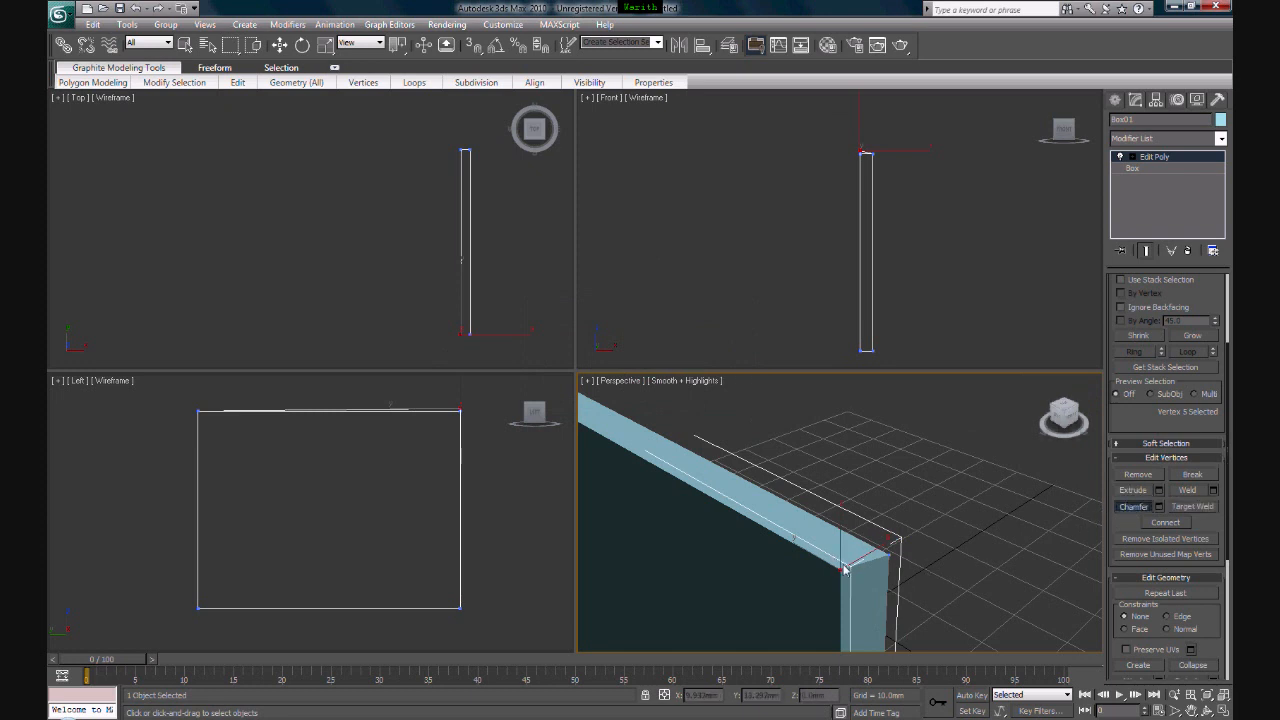
{"action": "left_click_drag", "start_coordinate": [842, 570], "coordinate": [838, 568]}
{"action": "middle_click_drag", "start_coordinate": [838, 568], "coordinate": [841, 570], "text": "alt"}
{"action": "mouse_move", "coordinate": [840, 570]}
{"action": "left_mouse_down"}
{"action": "mouse_move", "coordinate": [843, 505]}
{"action": "mouse_move", "coordinate": [846, 580]}
{"action": "left_mouse_up"}
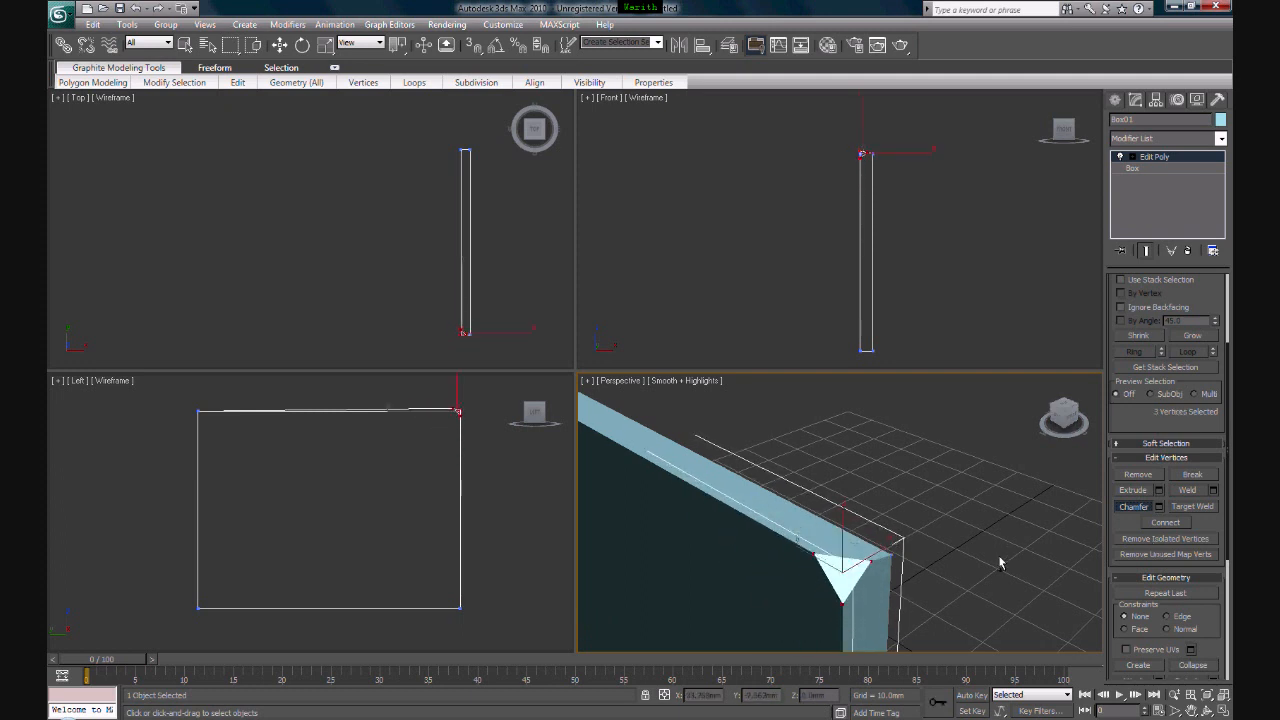
{"action": "key", "text": "ctrl+z"}
- Preview a corner chamfer in the Chamfer Vertices settings with the Open option switched on and off, and cancel it
{"action": "left_click", "coordinate": [1158, 507]}
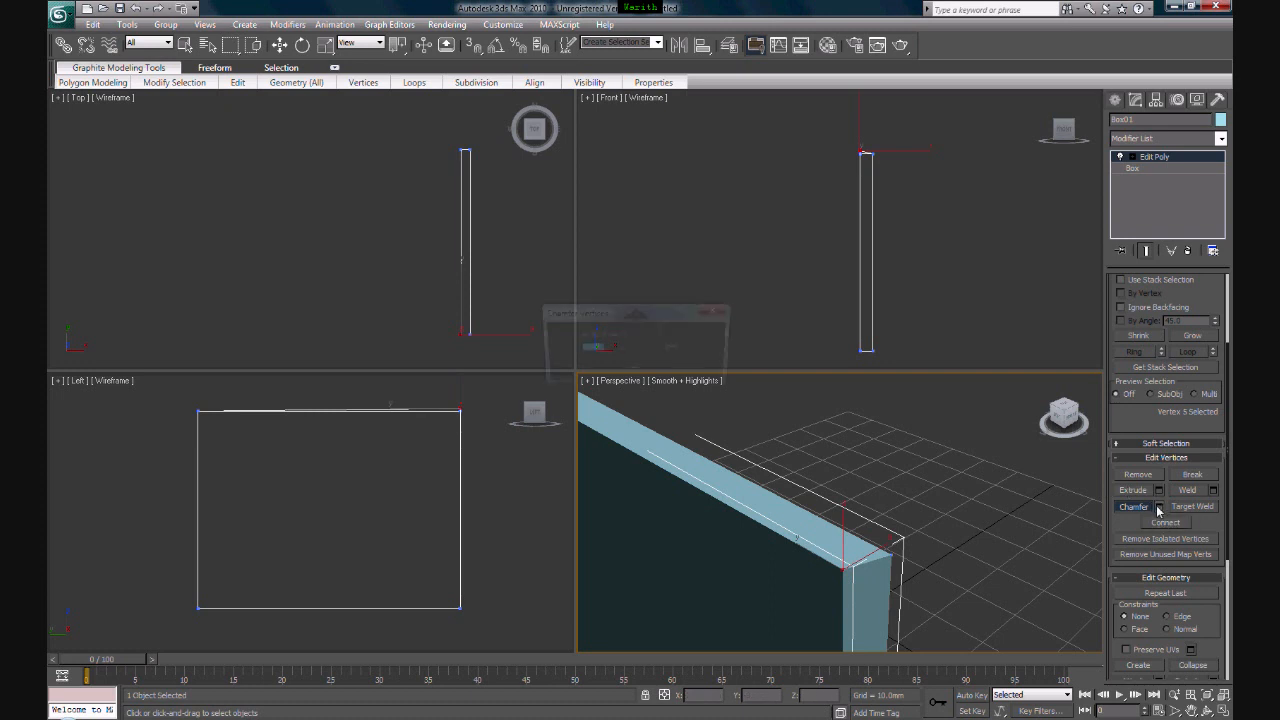
{"action": "left_click_drag", "start_coordinate": [620, 348], "coordinate": [651, 183]}
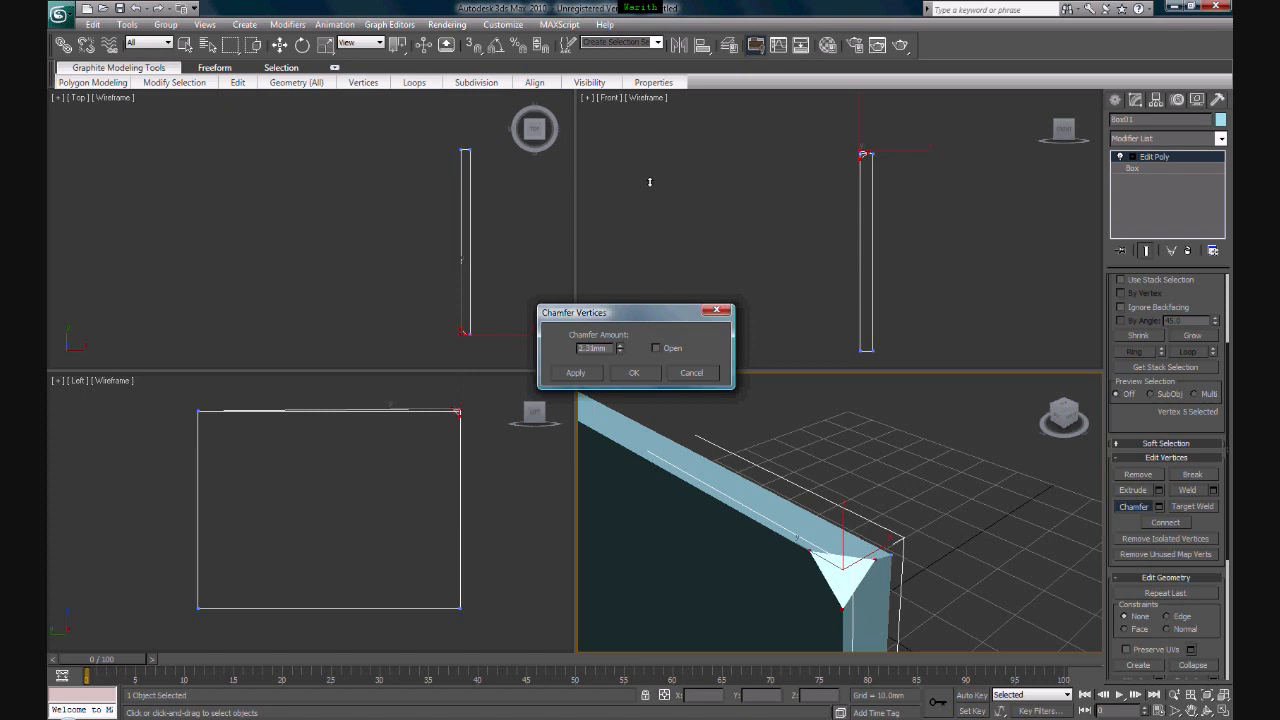
{"action": "left_click", "coordinate": [657, 349]}
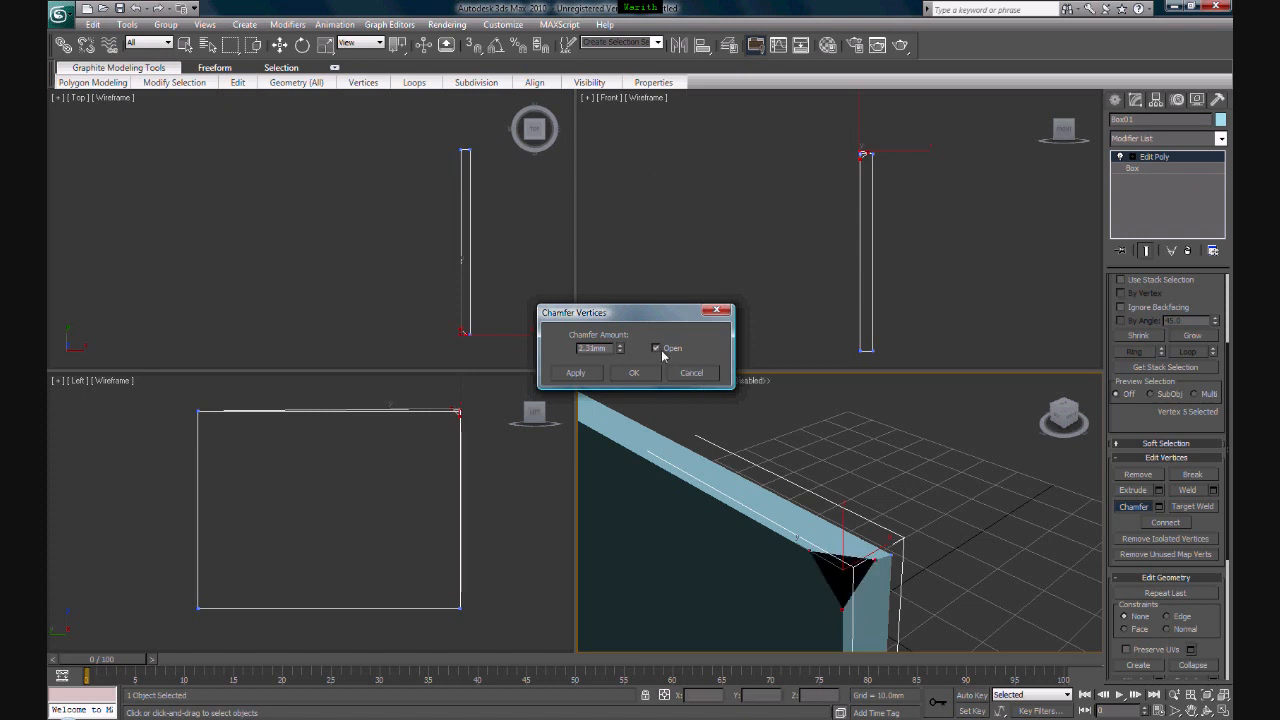
{"action": "left_click", "coordinate": [664, 351]}
{"action": "left_click", "coordinate": [692, 376]}
- Switch Edit Poly to edge level and select the short top edge at the box's near end, followed by its short bottom edge
{"action": "scroll", "coordinate": [985, 536], "scroll_direction": "down", "scroll_amount": 7}
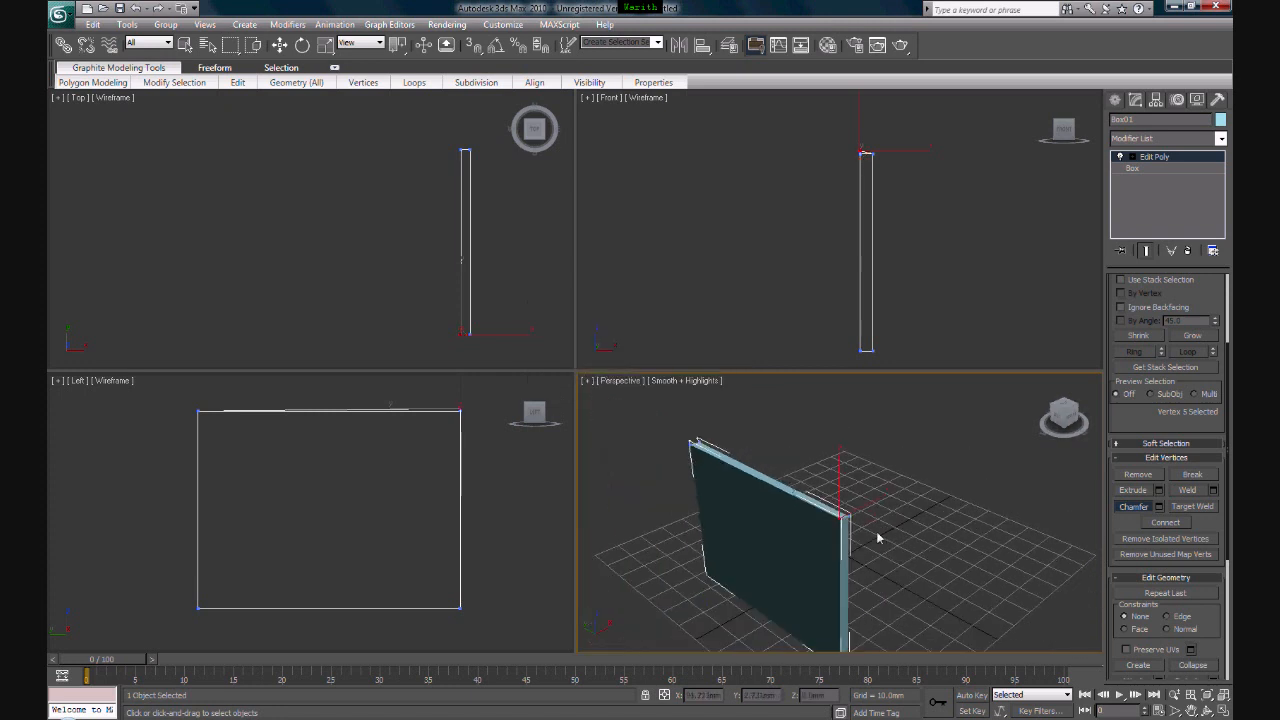
{"action": "scroll", "coordinate": [878, 538], "scroll_direction": "up", "scroll_amount": 6}
{"action": "left_click", "coordinate": [924, 513]}
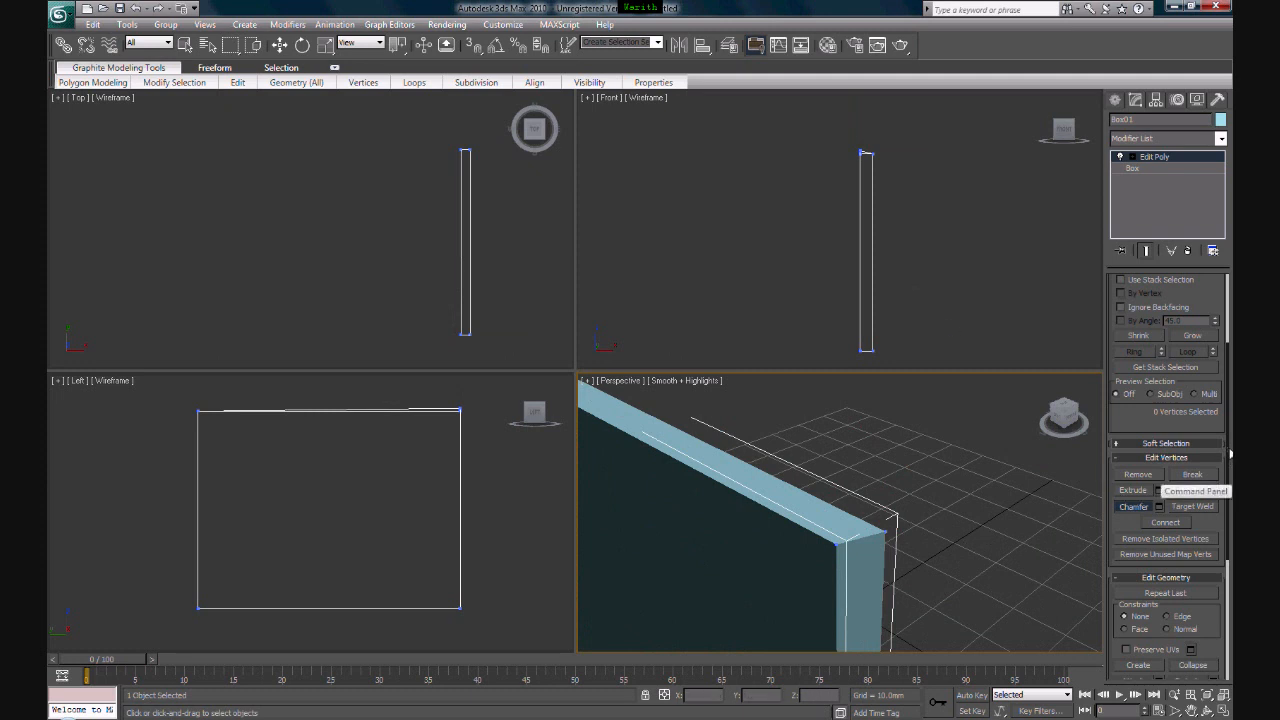
{"action": "scroll", "coordinate": [1228, 483], "scroll_direction": "down", "scroll_amount": 2}
{"action": "left_click_drag", "start_coordinate": [1228, 483], "coordinate": [1226, 581]}
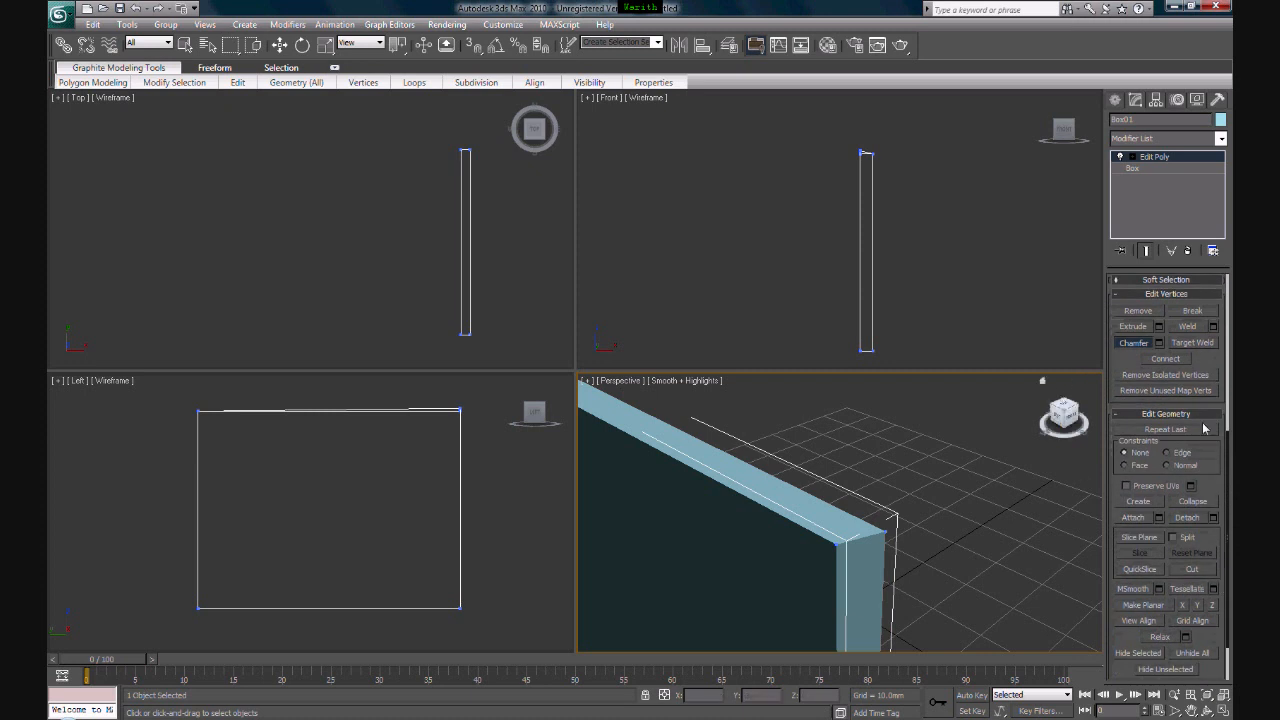
{"action": "left_click_drag", "start_coordinate": [1228, 566], "coordinate": [1232, 374]}
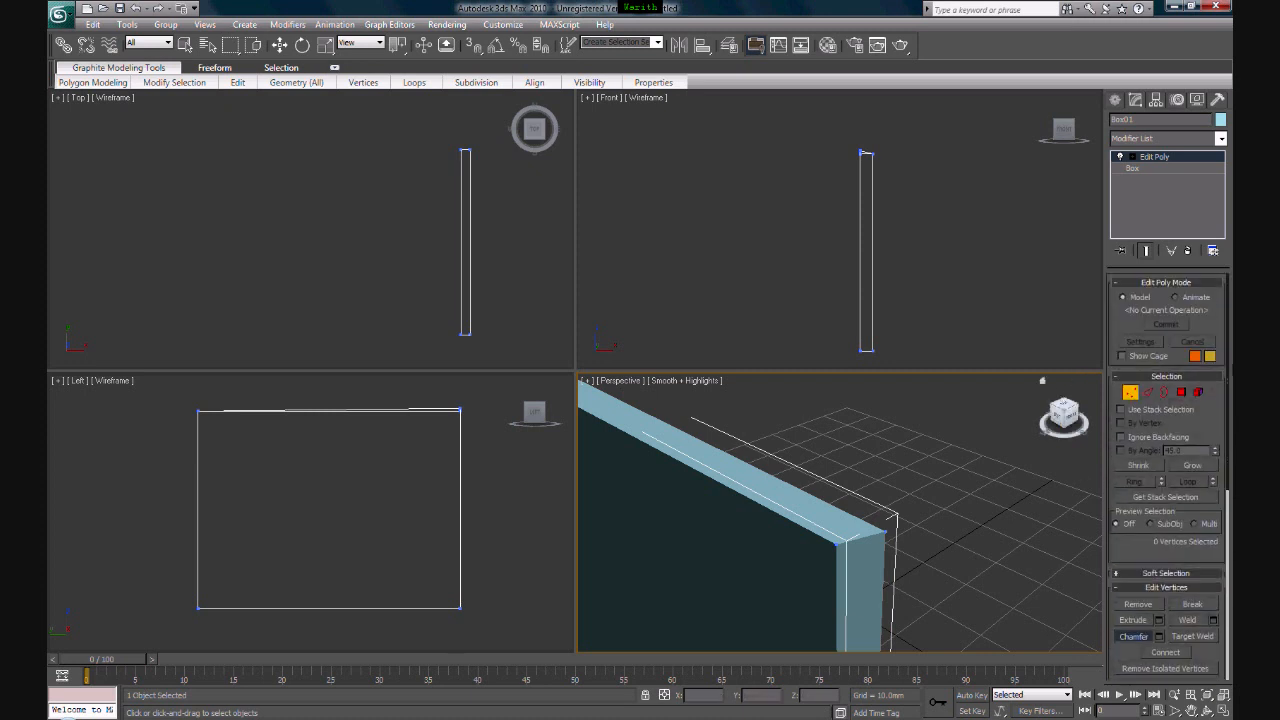
{"action": "left_click", "coordinate": [1149, 393]}
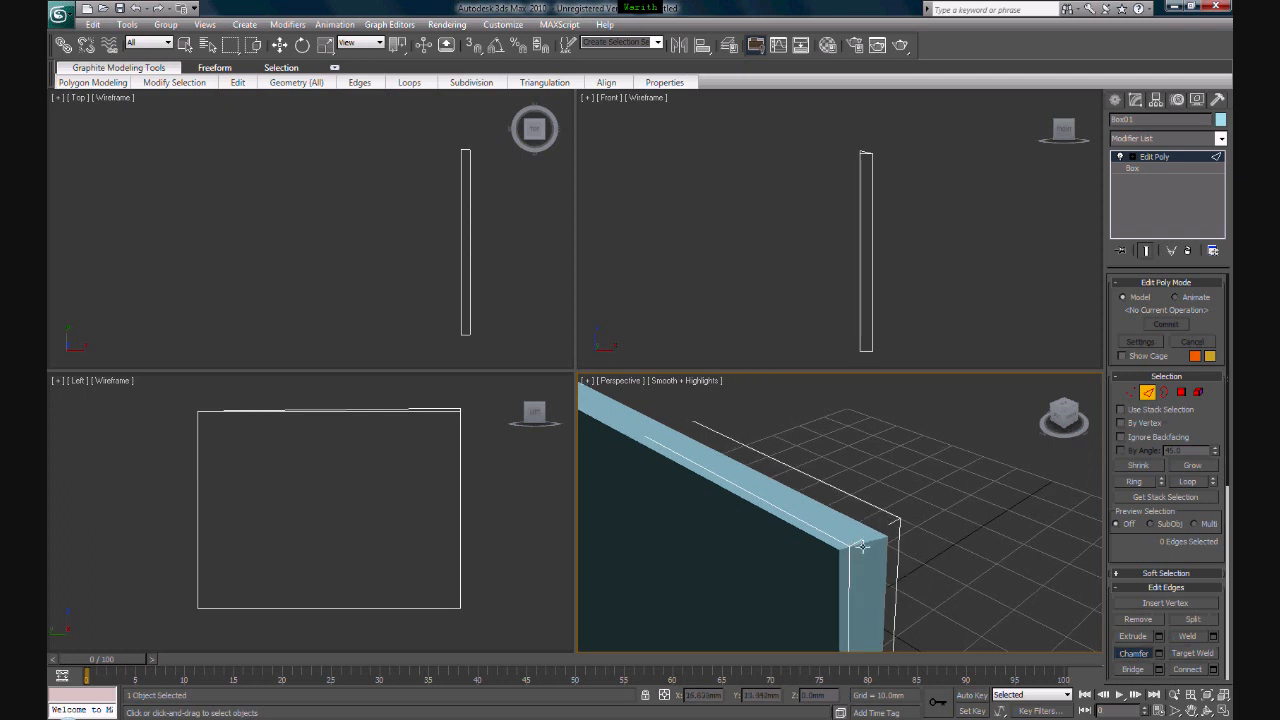
{"action": "left_click", "coordinate": [862, 545]}
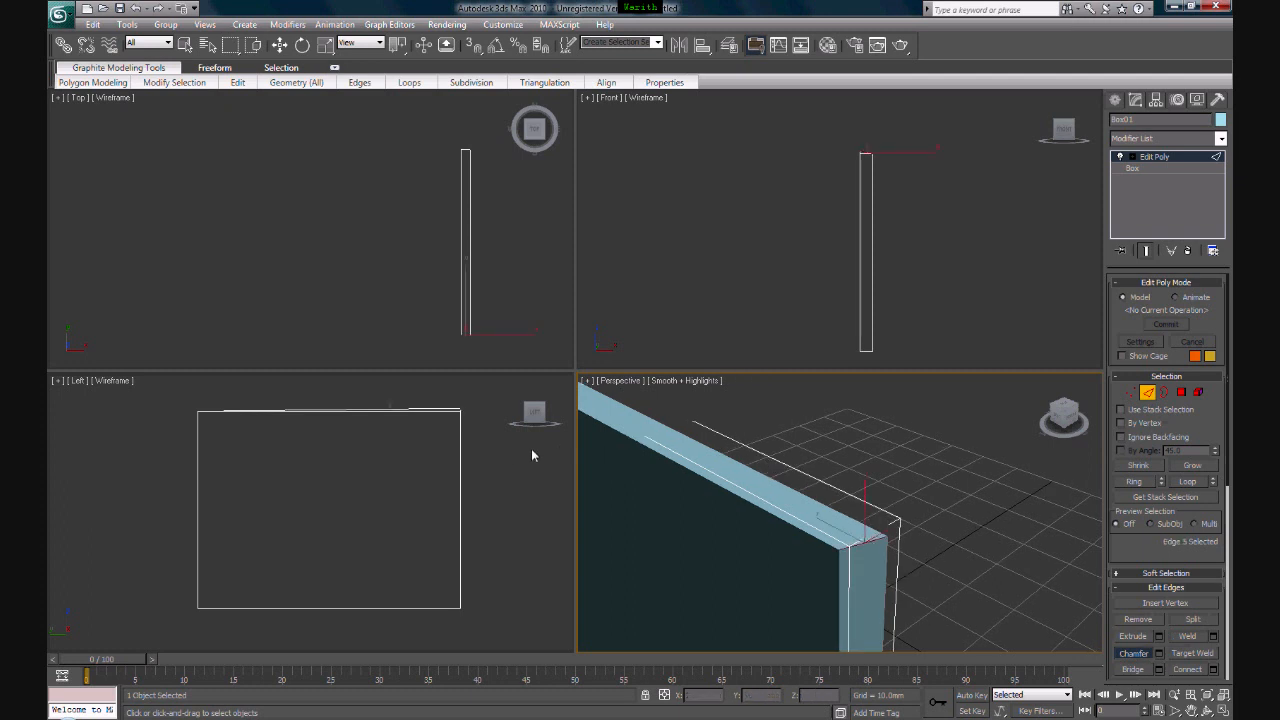
{"action": "left_click", "coordinate": [865, 352]}
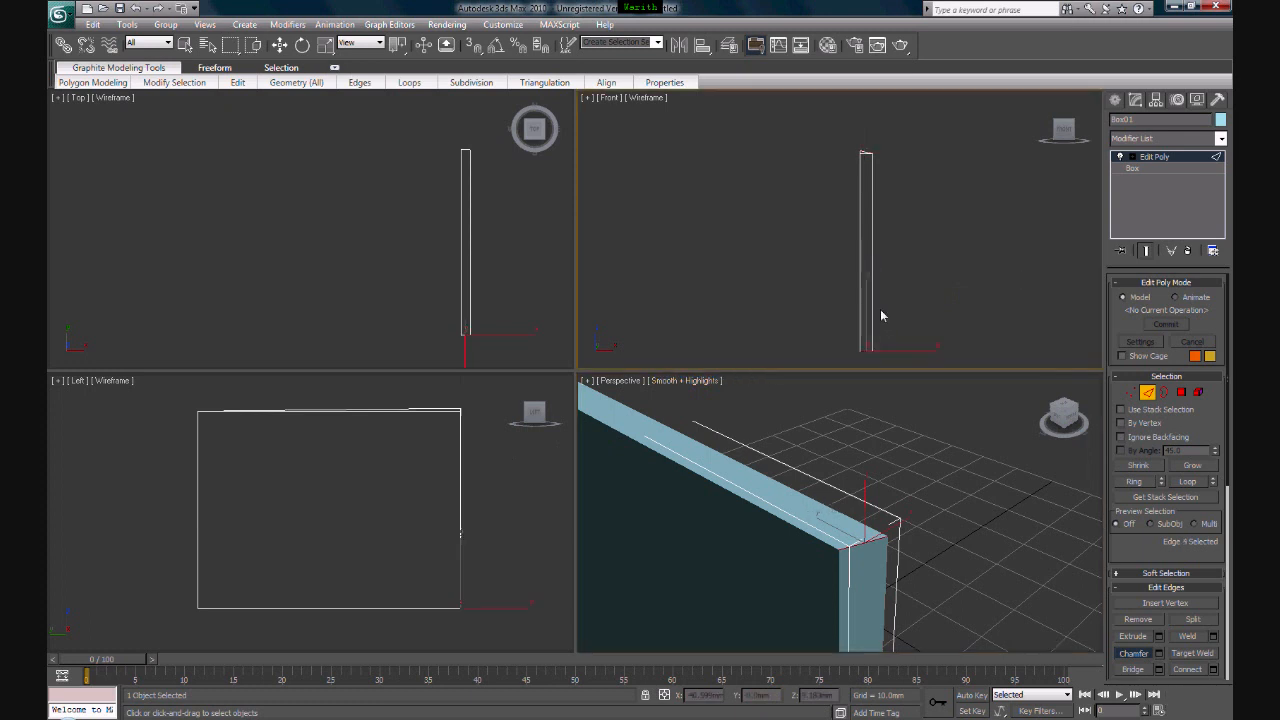
- Select a tall vertical edge at the box's near end, followed by the short top edge of that end
{"action": "left_click", "coordinate": [872, 299]}
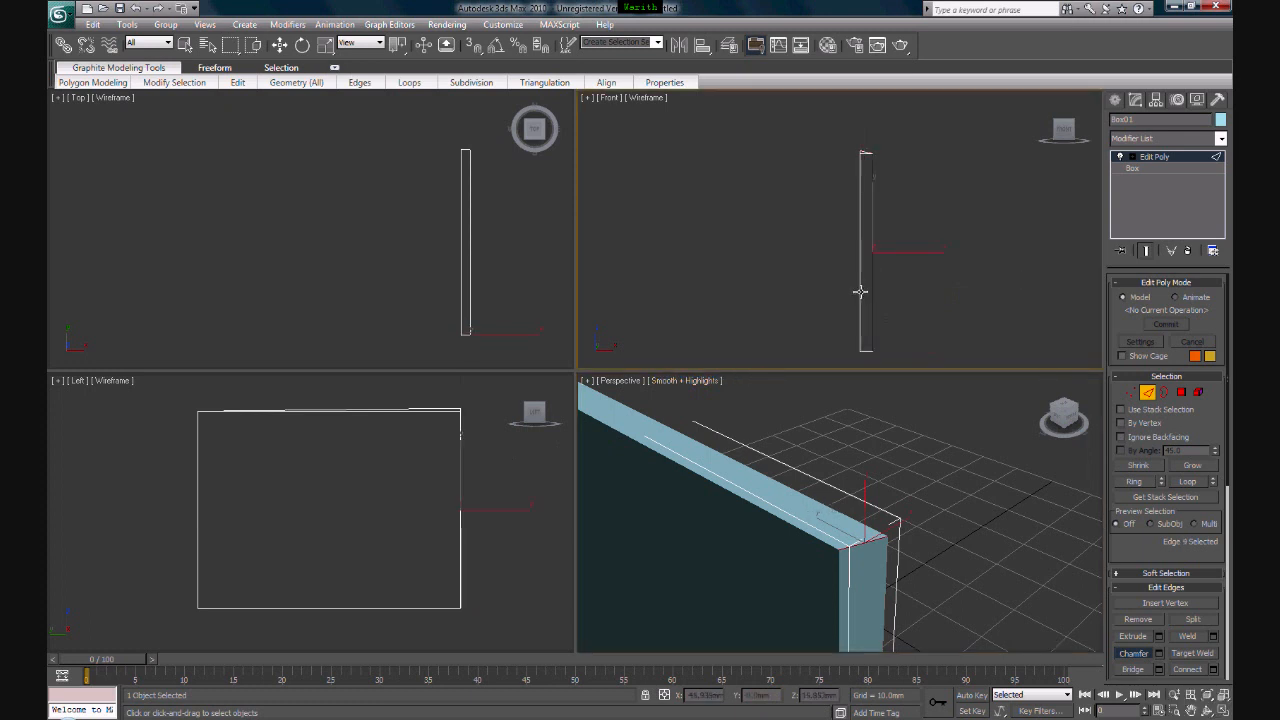
{"action": "right_click", "coordinate": [882, 489]}
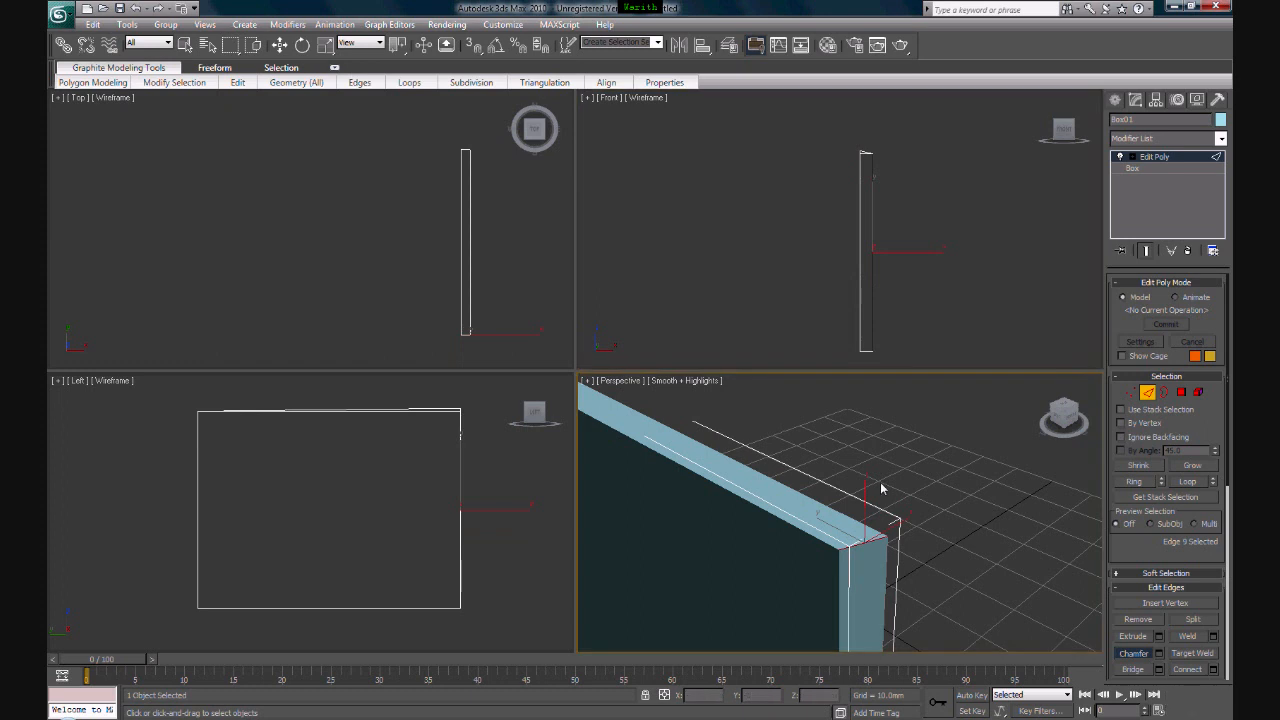
{"action": "middle_click_drag", "start_coordinate": [882, 489], "coordinate": [889, 491], "text": "alt"}
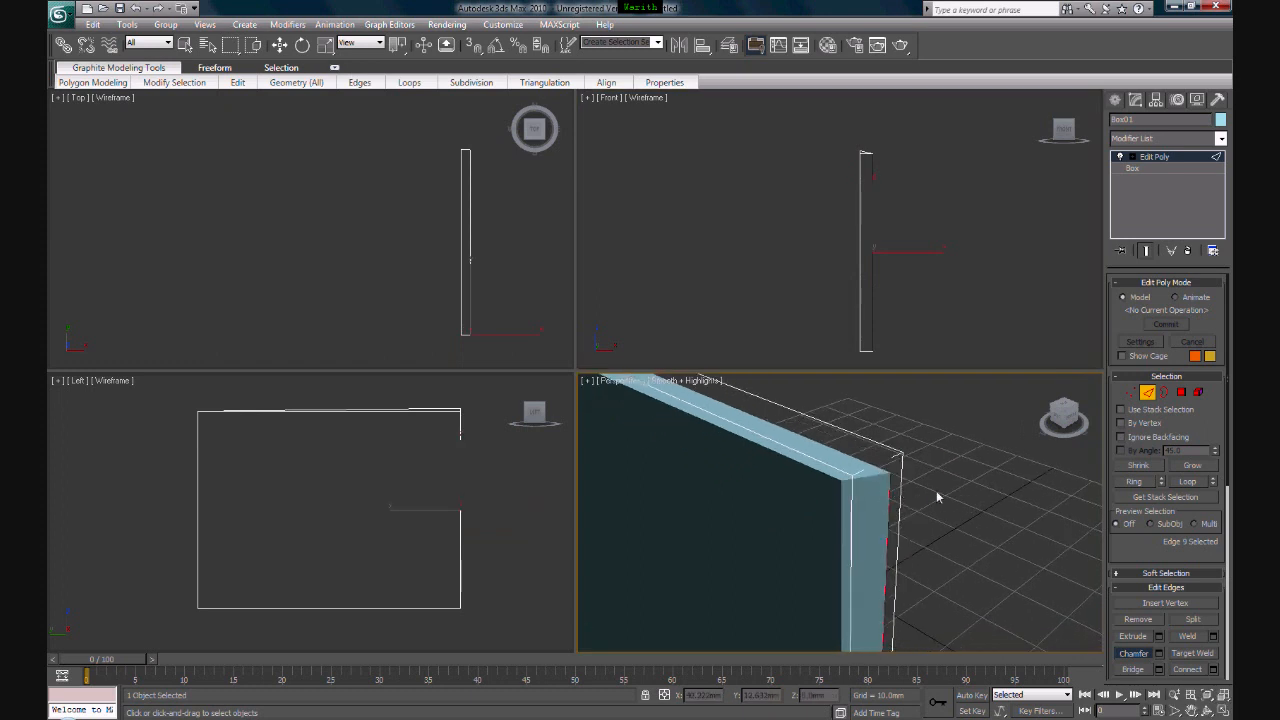
{"action": "key", "text": "F4"}
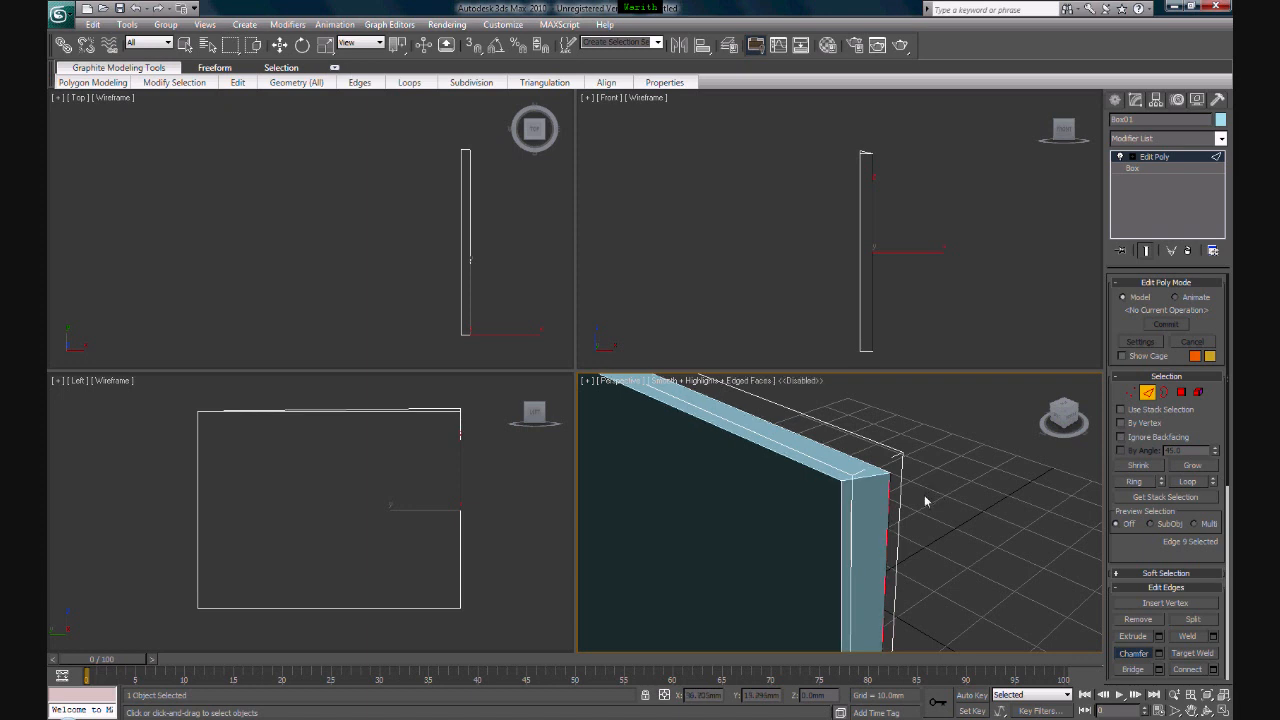
{"action": "key", "text": "F4"}
{"action": "left_click", "coordinate": [866, 472]}
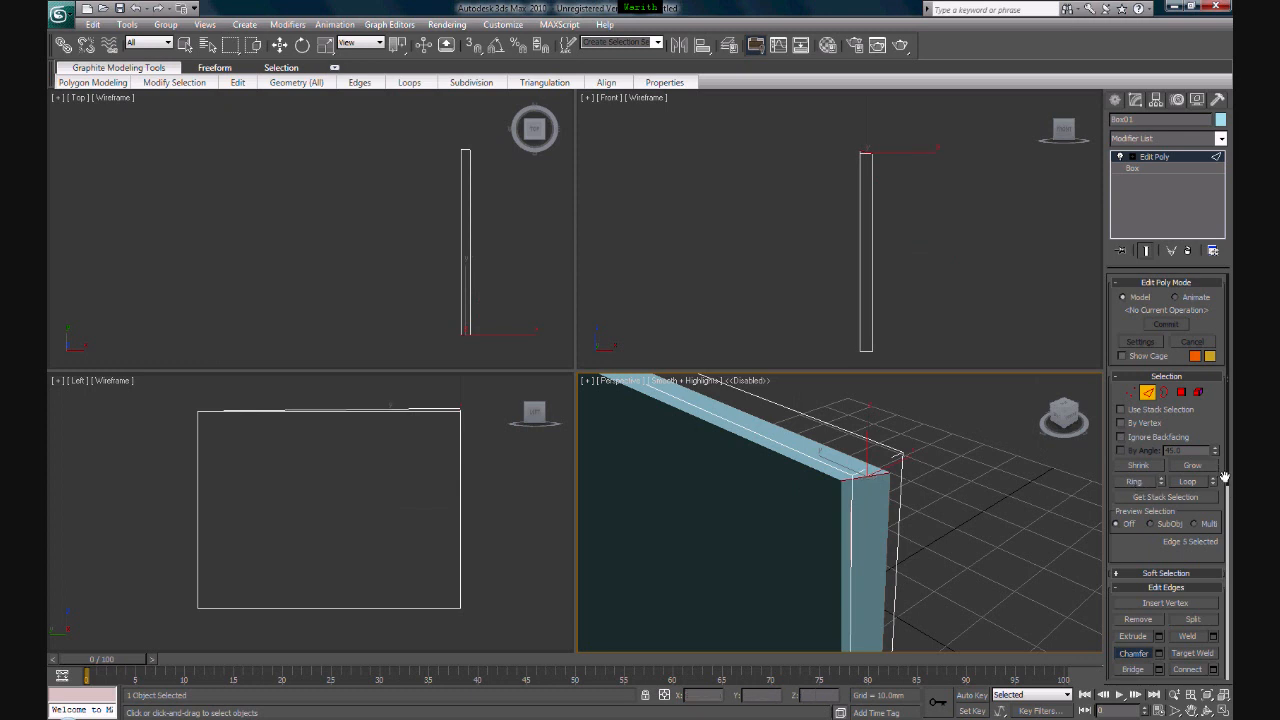
- Try moving the short top edge slightly upward, and undo the move
{"action": "key", "text": "w"}
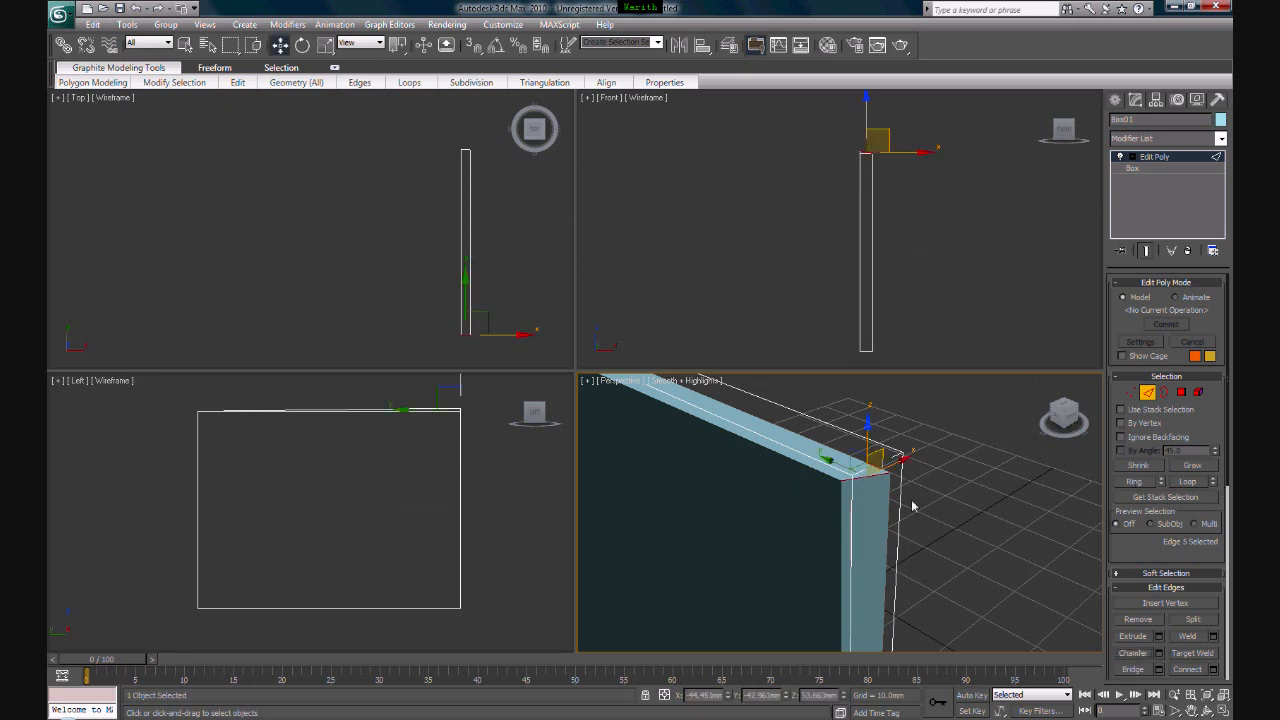
{"action": "left_click_drag", "start_coordinate": [863, 478], "coordinate": [865, 467]}
{"action": "key", "text": "ctrl+z"}
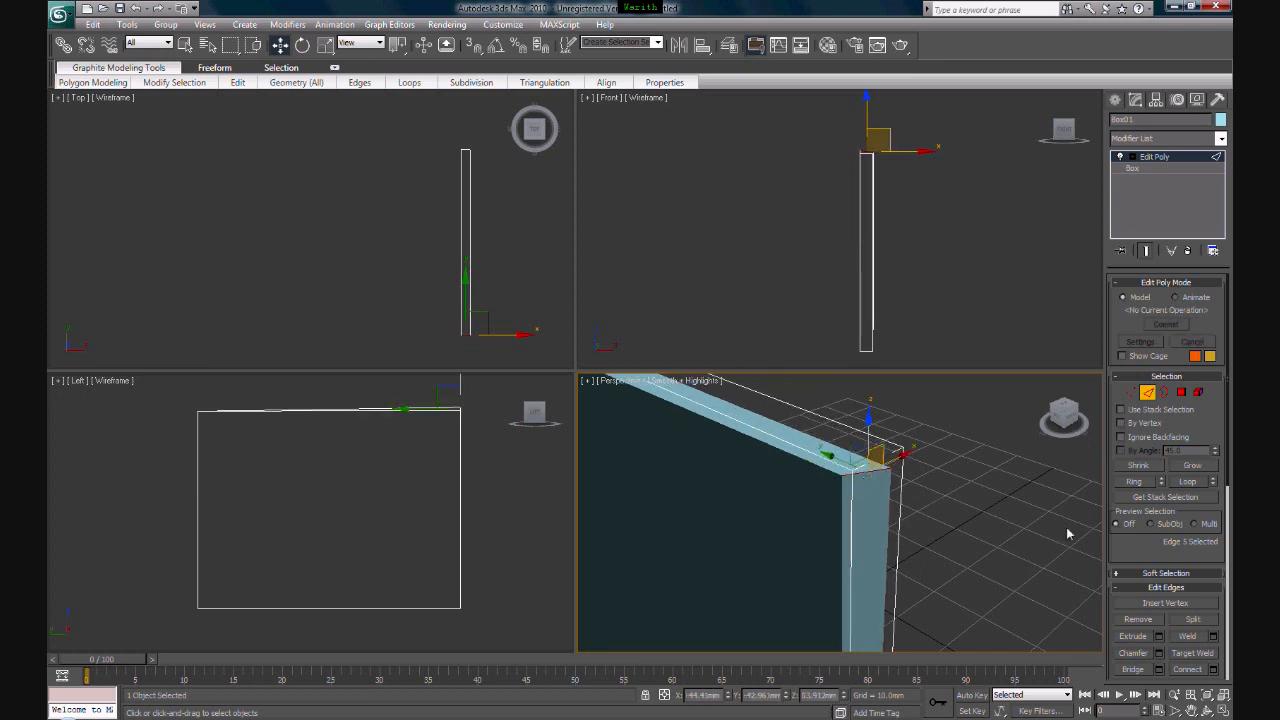
- Try chamfering the short top edge of the near end freehand, and undo the chamfer
{"action": "left_click", "coordinate": [1131, 651]}
{"action": "left_click_drag", "start_coordinate": [866, 466], "coordinate": [865, 439]}
{"action": "scroll", "coordinate": [866, 475], "scroll_direction": "down", "scroll_amount": 4}
{"action": "scroll", "coordinate": [865, 490], "scroll_direction": "up", "scroll_amount": 4}
{"action": "mouse_move", "coordinate": [865, 494]}
{"action": "middle_mouse_down", "text": "alt"}
{"action": "mouse_move", "coordinate": [878, 465]}
{"action": "mouse_move", "coordinate": [857, 502]}
{"action": "middle_mouse_up", "text": "alt"}
{"action": "key", "text": "ctrl+z"}
- Try chamfering the tall vertical edge beside the large front face into a narrow strip, and undo the chamfer and edge selection
{"action": "left_click", "coordinate": [848, 512]}
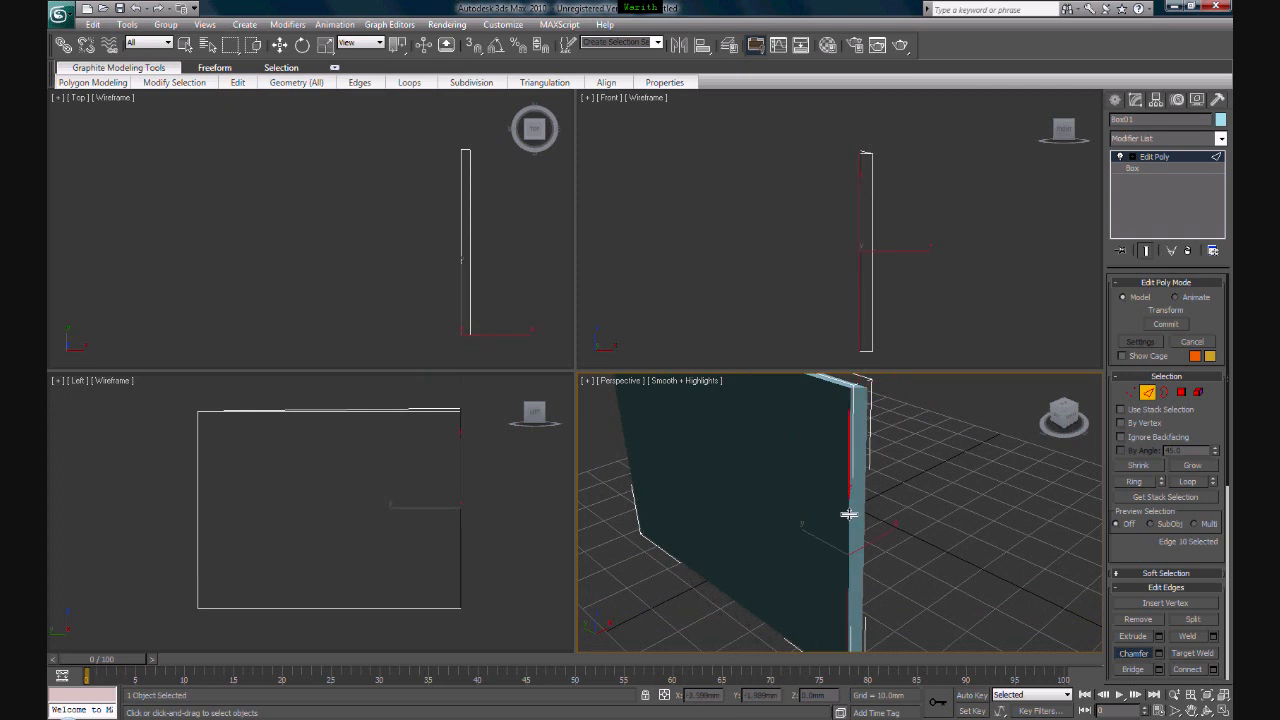
{"action": "left_click", "coordinate": [850, 512], "text": "ctrl"}
{"action": "middle_click_drag", "start_coordinate": [851, 514], "coordinate": [872, 463], "text": "alt"}
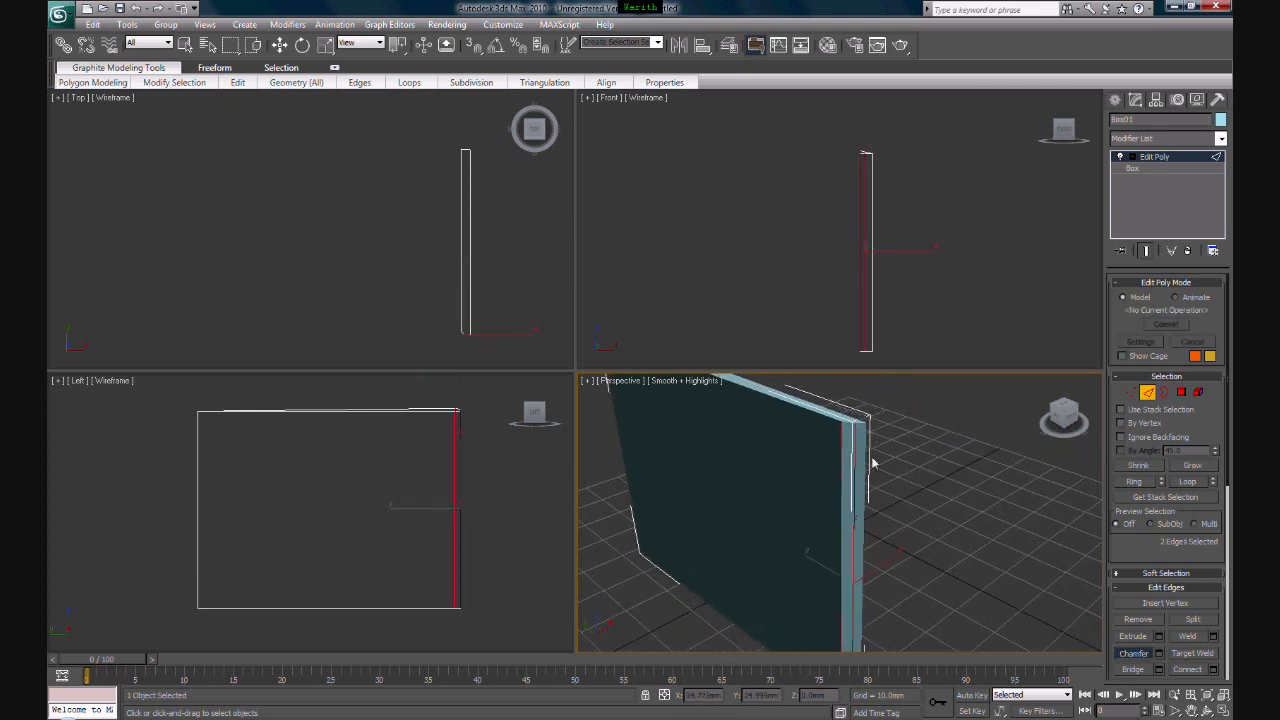
{"action": "key", "text": "ctrl+z"}
{"action": "key", "text": "ctrl+z"}
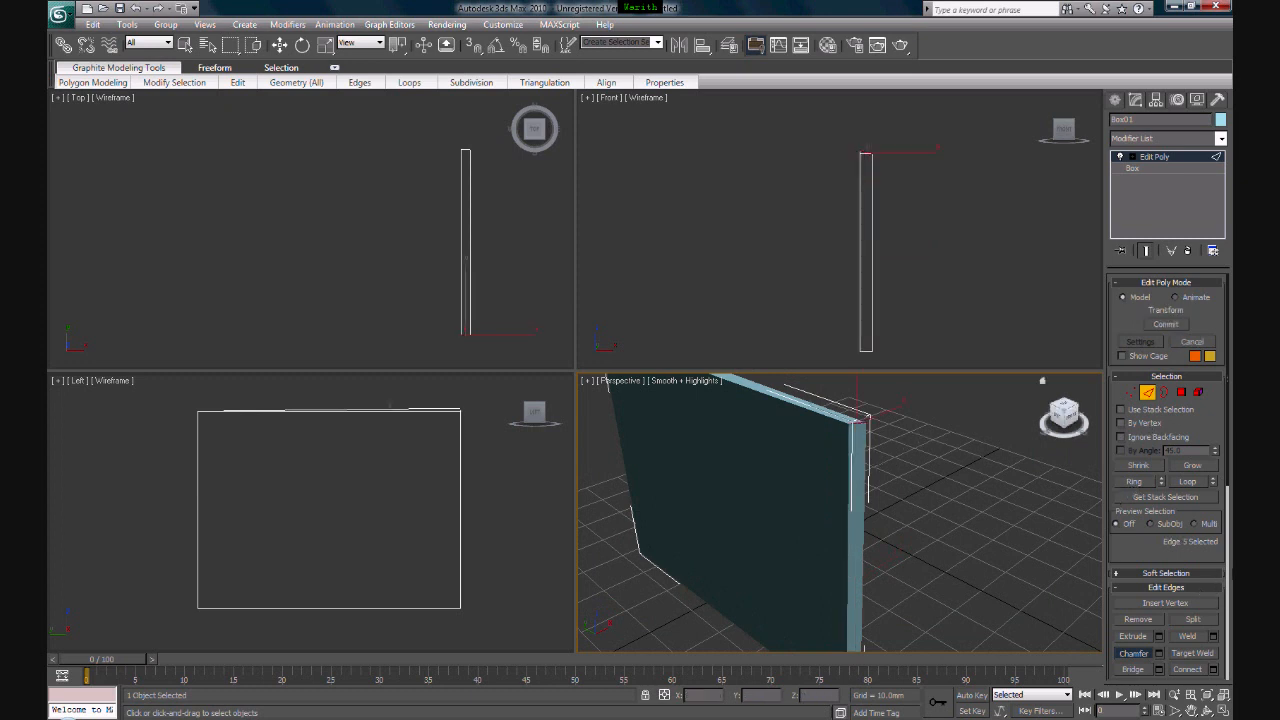
{"action": "left_click", "coordinate": [1229, 522]}
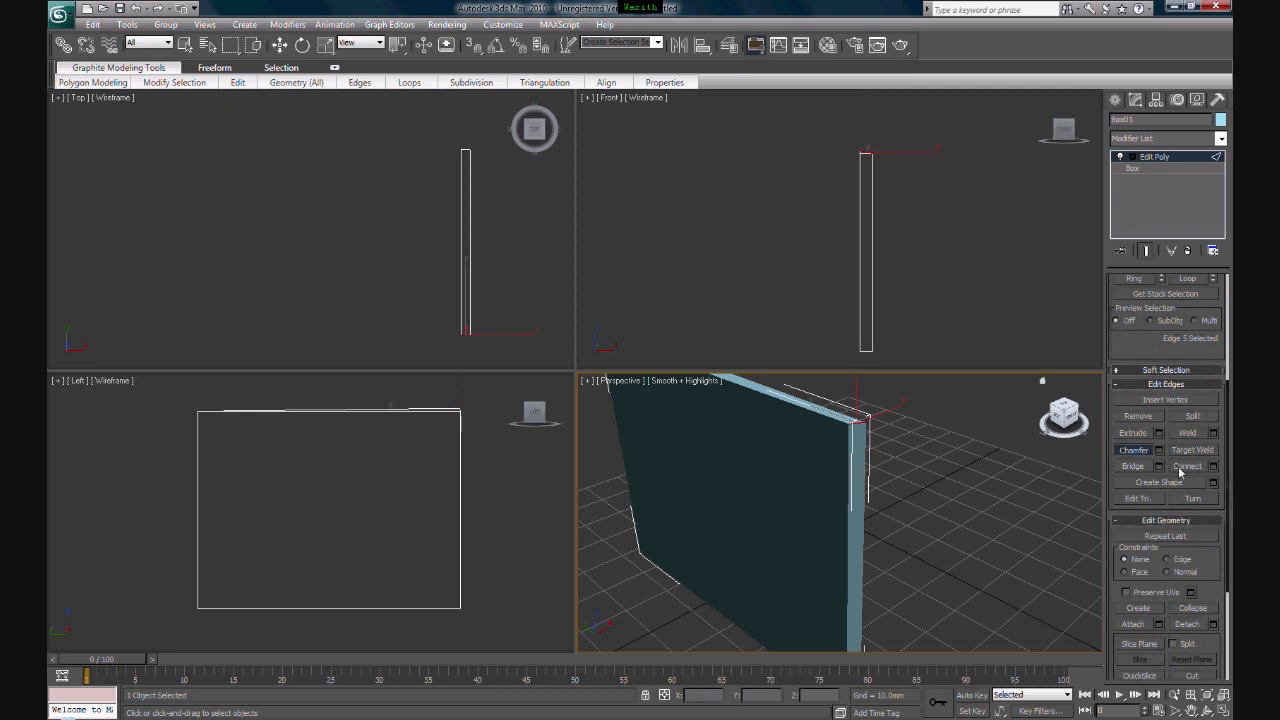
{"action": "scroll", "coordinate": [1228, 545], "scroll_direction": "down", "scroll_amount": 3}
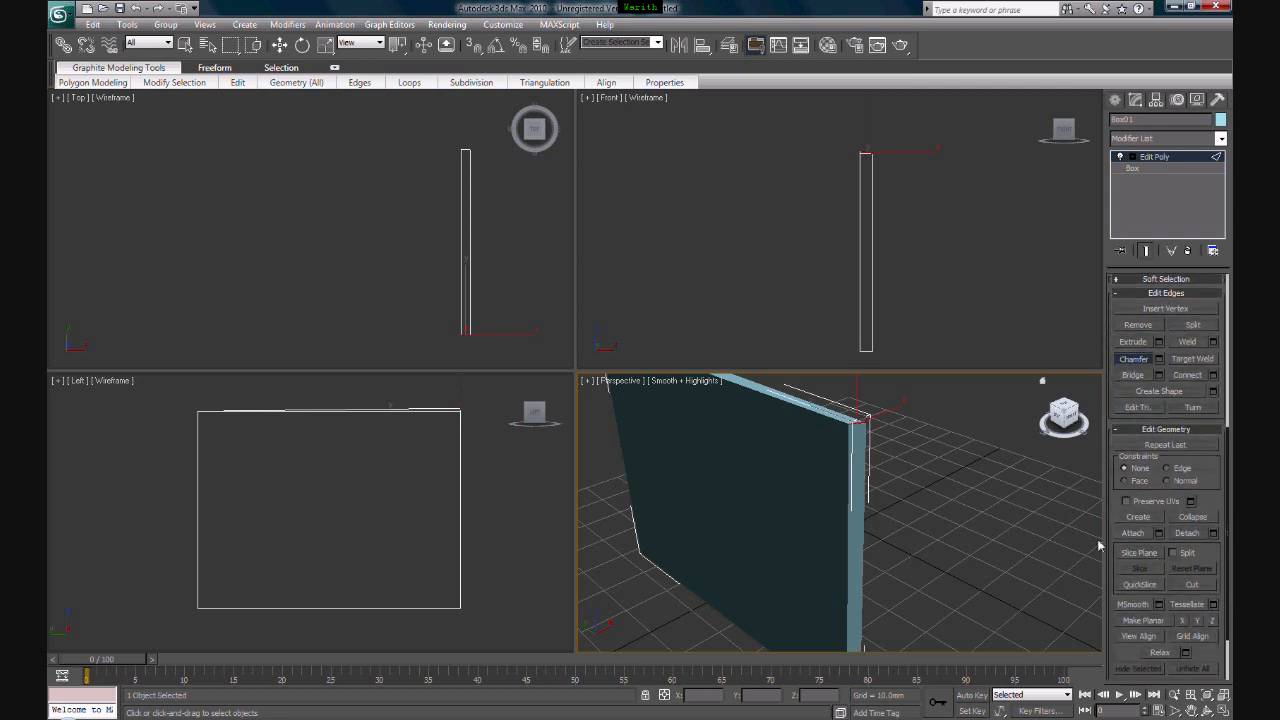
{"action": "scroll", "coordinate": [1230, 633], "scroll_direction": "up", "scroll_amount": 10}
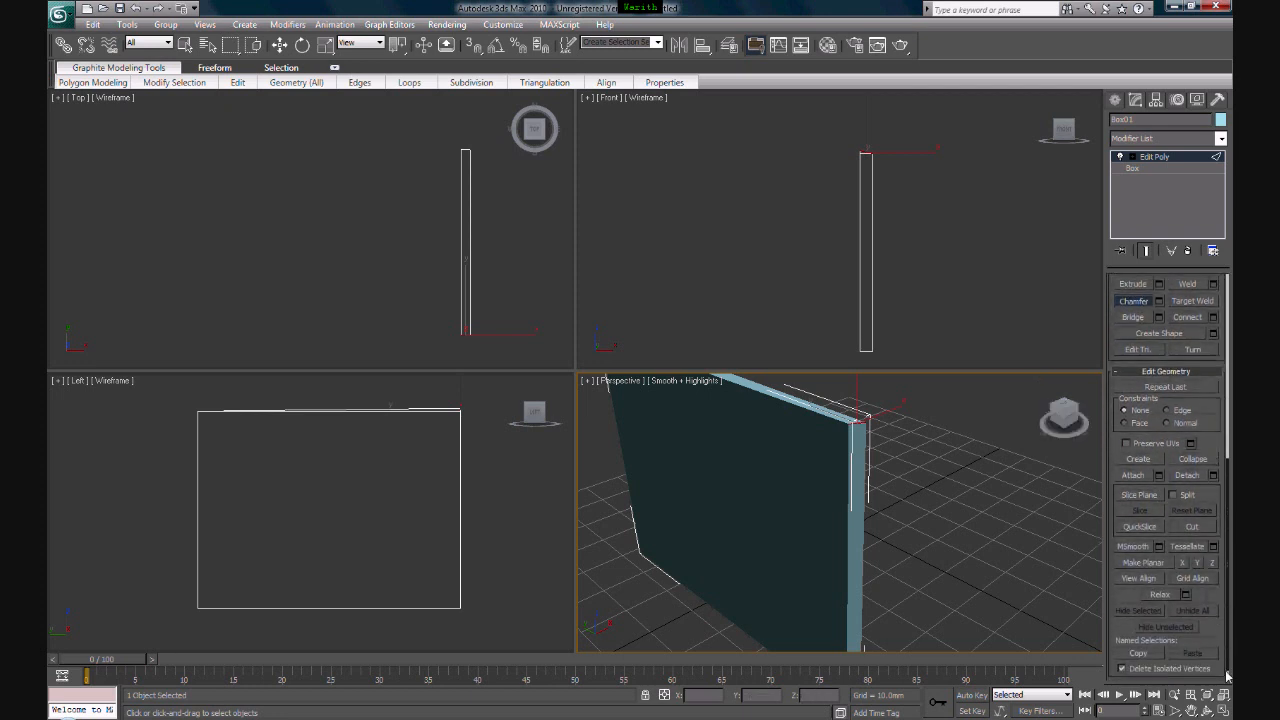
{"action": "middle_click_drag", "start_coordinate": [797, 446], "coordinate": [811, 487]}
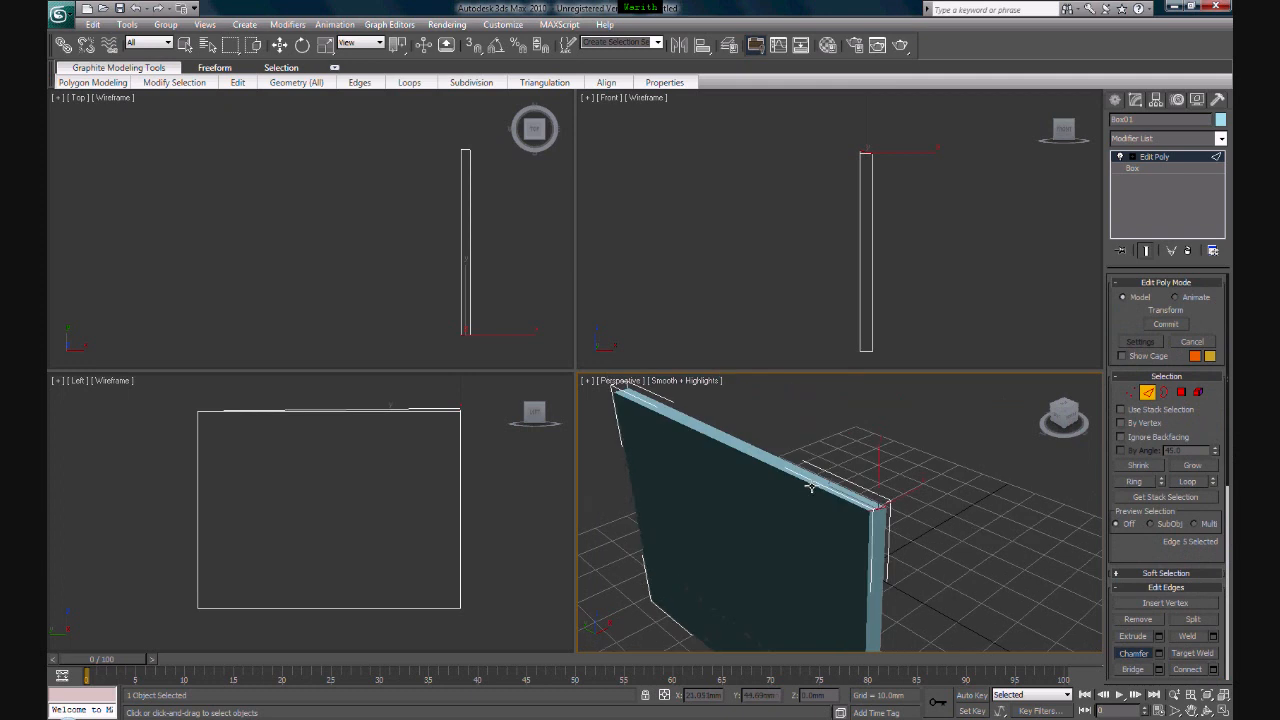
{"action": "scroll", "coordinate": [836, 488], "scroll_direction": "up", "scroll_amount": 3}
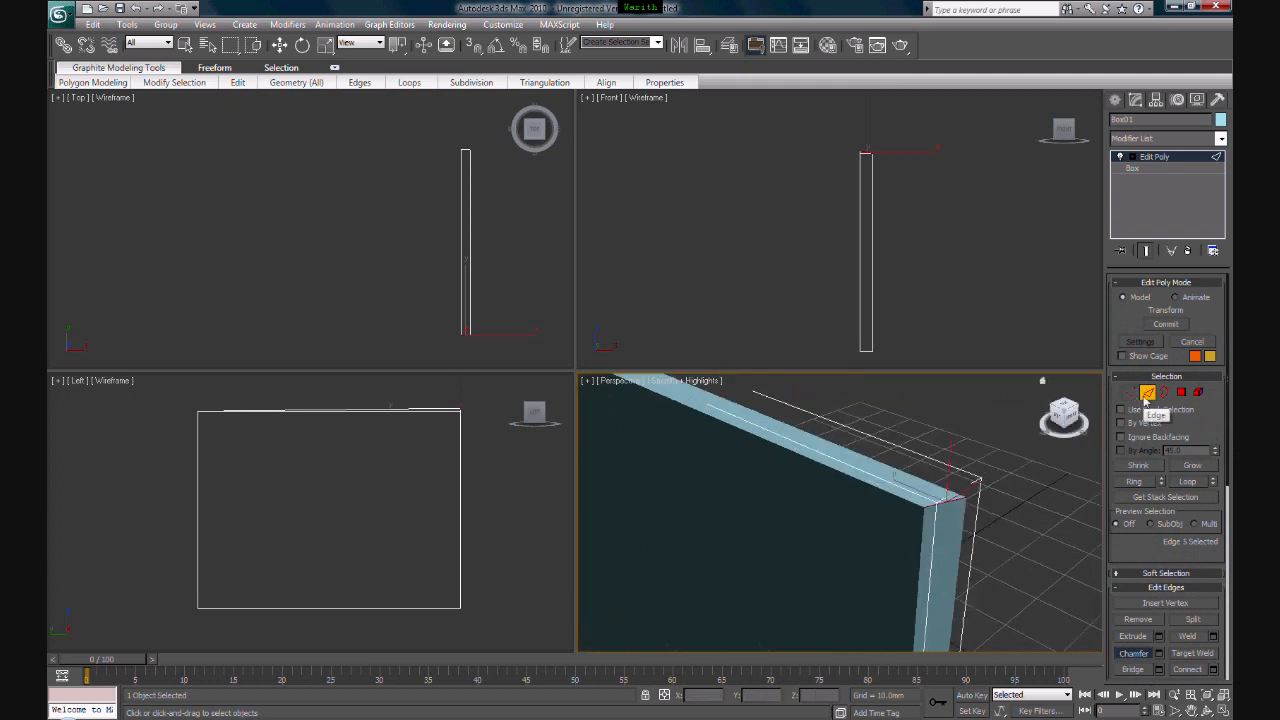
- Switch Edit Poly to border level and try selecting a border on the box, including with a region around the whole object
{"action": "left_click", "coordinate": [1164, 392]}
{"action": "key", "text": "w"}
{"action": "key", "text": "d"}
{"action": "left_click", "coordinate": [931, 132]}
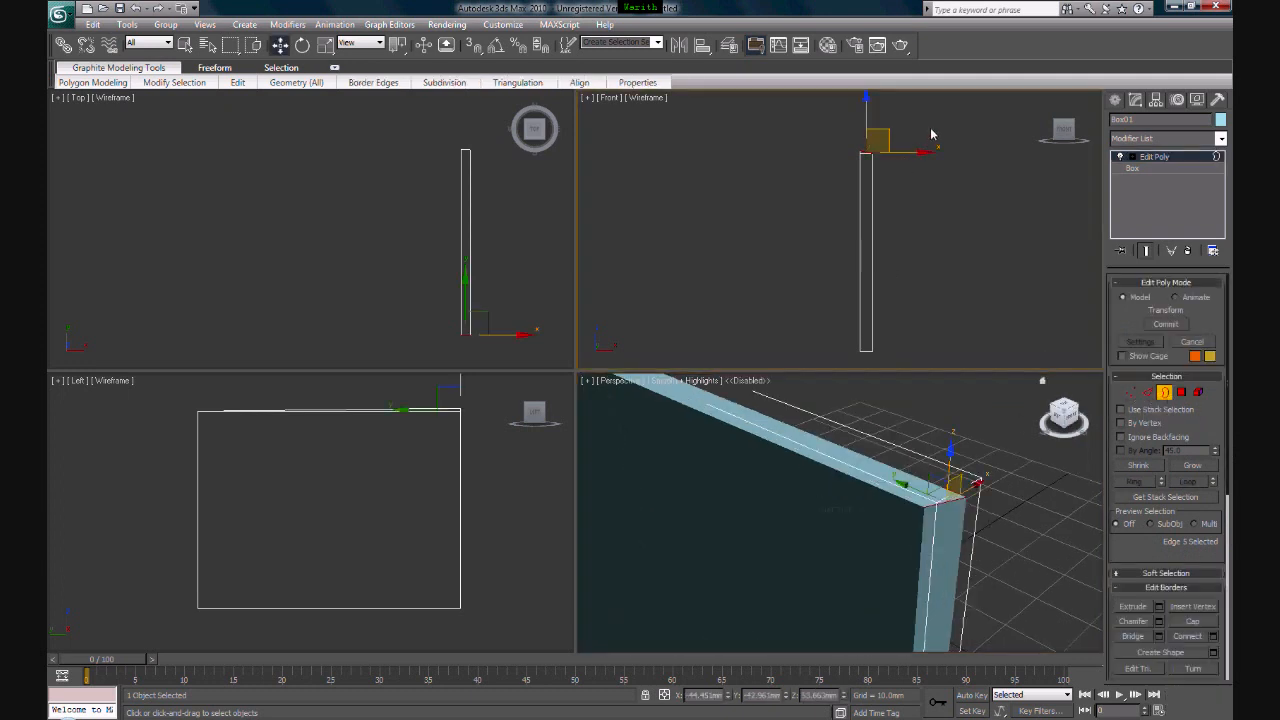
{"action": "left_click", "coordinate": [851, 534]}
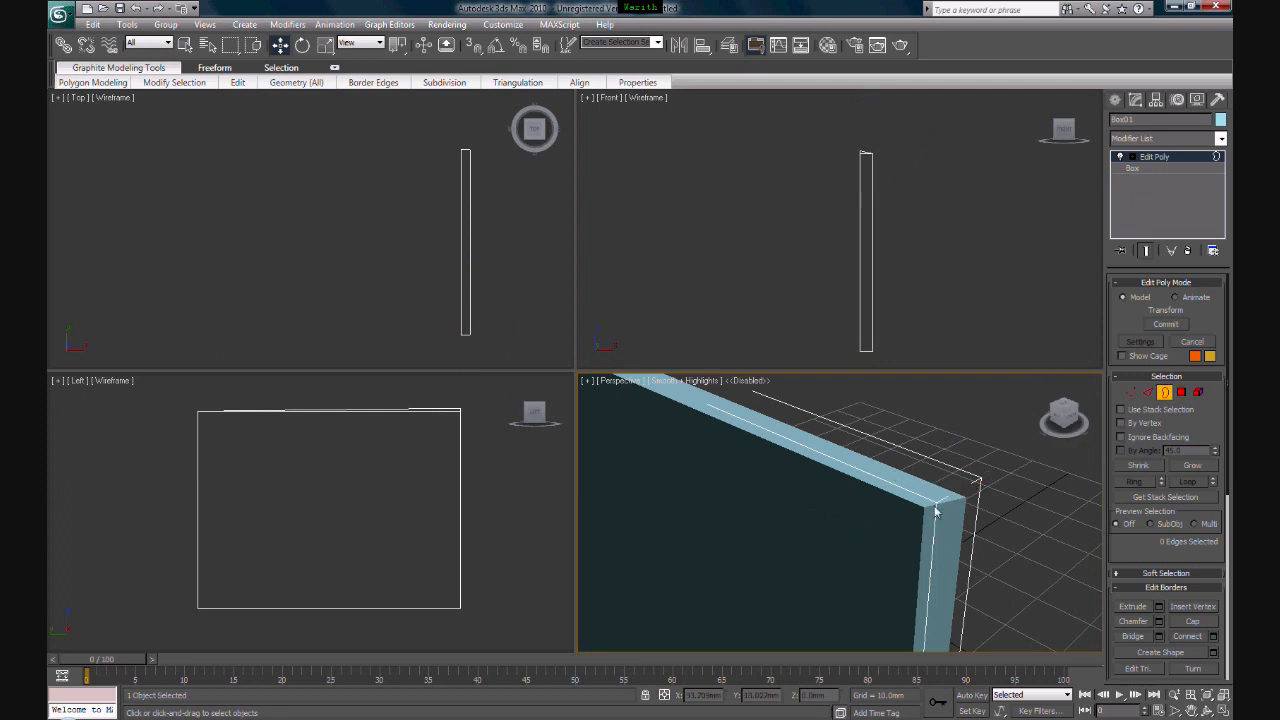
{"action": "left_click_drag", "start_coordinate": [512, 386], "coordinate": [100, 640]}
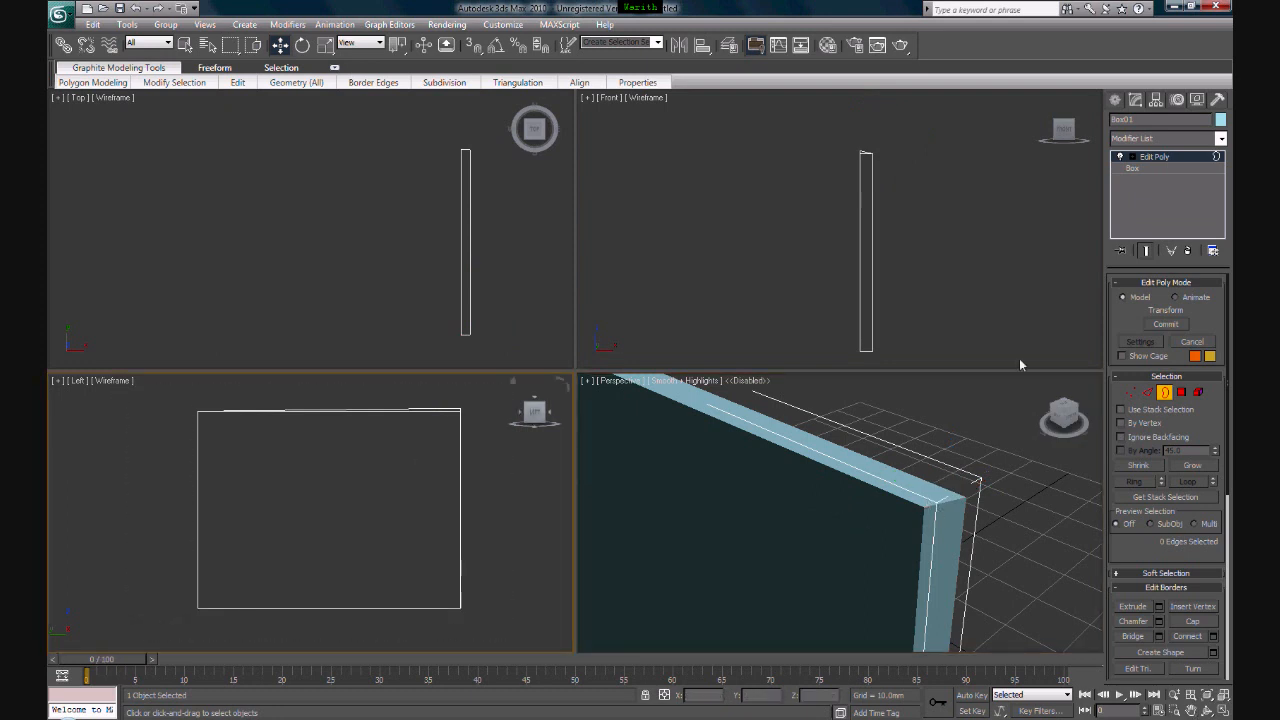
{"action": "mouse_move", "coordinate": [860, 255]}
{"action": "middle_mouse_down"}
{"action": "mouse_move", "coordinate": [847, 270]}
{"action": "mouse_move", "coordinate": [848, 257]}
{"action": "middle_mouse_up"}
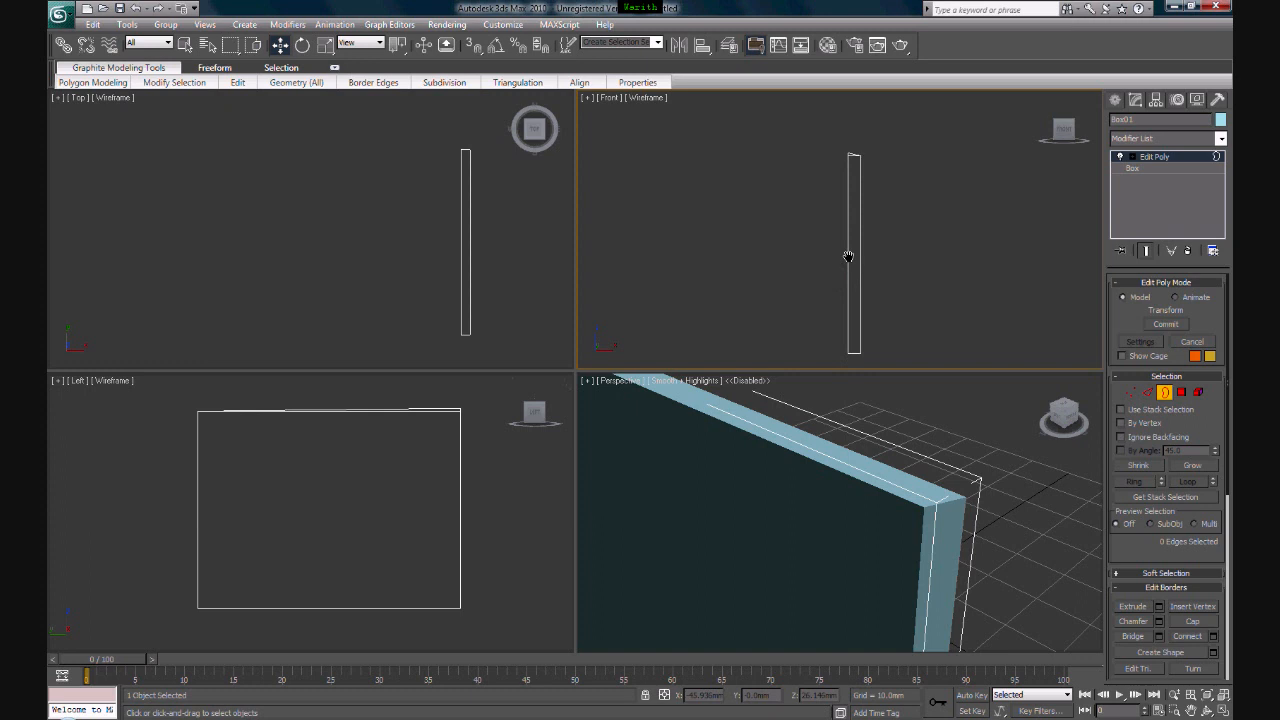
- Switch Edit Poly to polygon level and select the box's large front face
{"action": "left_click", "coordinate": [1181, 392]}
{"action": "scroll", "coordinate": [820, 495], "scroll_direction": "down", "scroll_amount": 5}
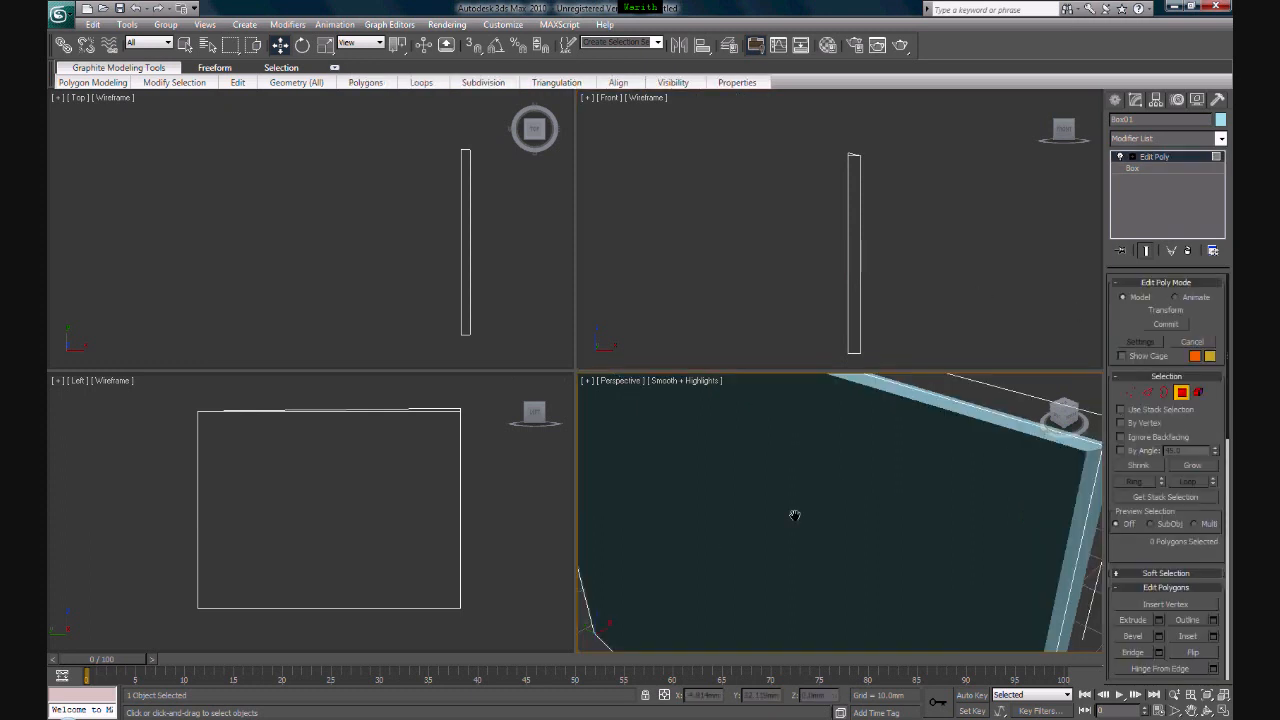
{"action": "left_click", "coordinate": [820, 495]}
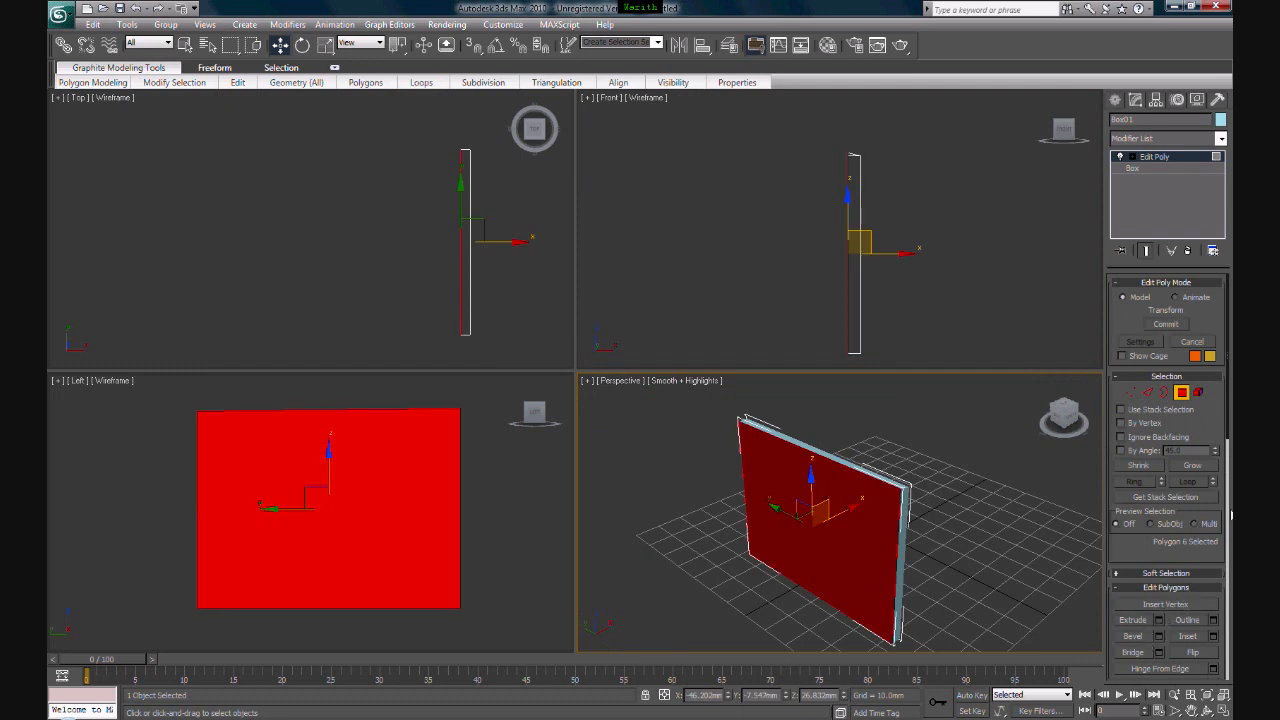
- Try beveling the large front face outward into a tapered block with a small end face, and undo the bevel
{"action": "left_click", "coordinate": [1139, 638]}
{"action": "left_click_drag", "start_coordinate": [849, 548], "coordinate": [858, 508]}
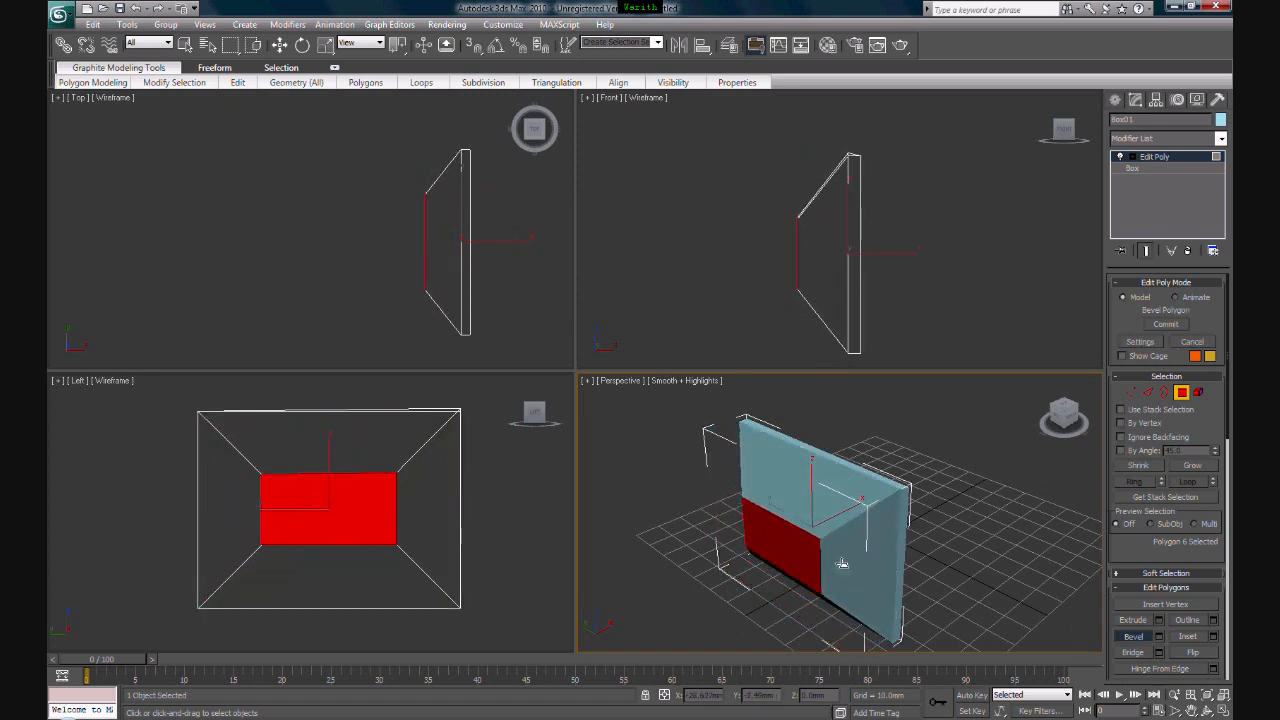
{"action": "left_click", "coordinate": [842, 564]}
{"action": "mouse_move", "coordinate": [790, 520]}
{"action": "middle_mouse_down", "text": "alt"}
{"action": "mouse_move", "coordinate": [920, 509]}
{"action": "mouse_move", "coordinate": [894, 438]}
{"action": "mouse_move", "coordinate": [814, 522]}
{"action": "middle_mouse_up", "text": "alt"}
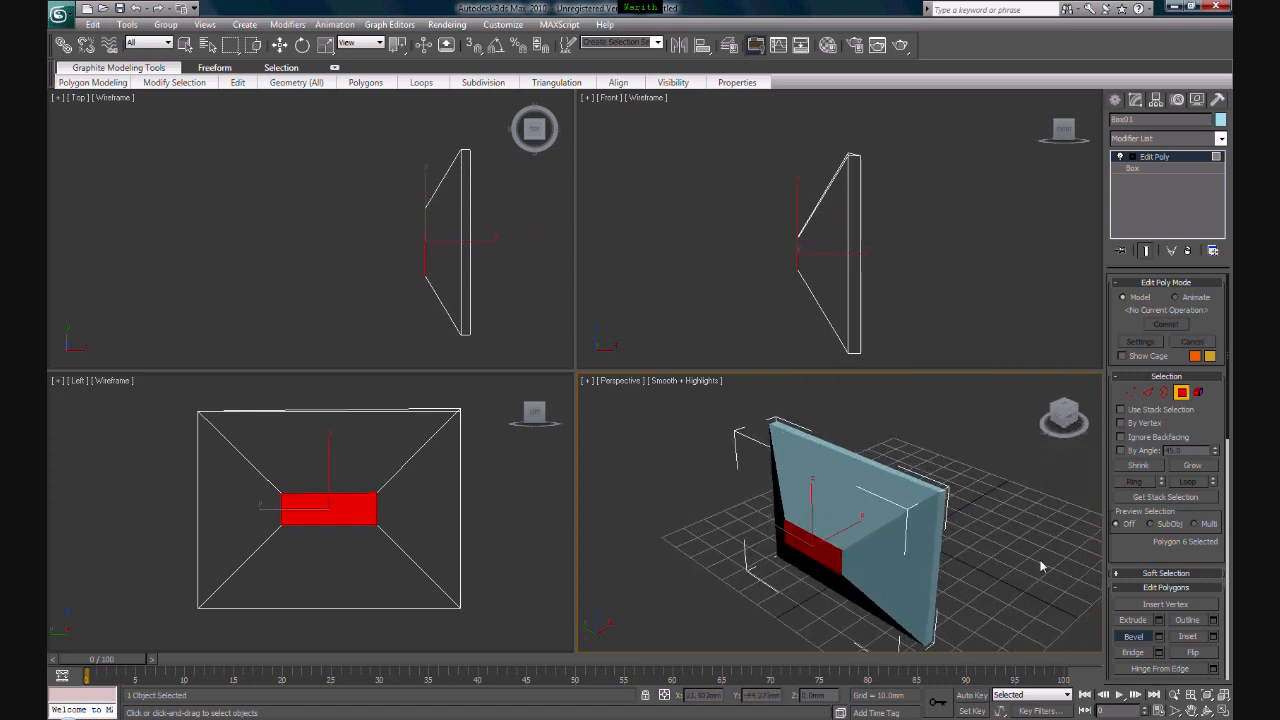
{"action": "key", "text": "w"}
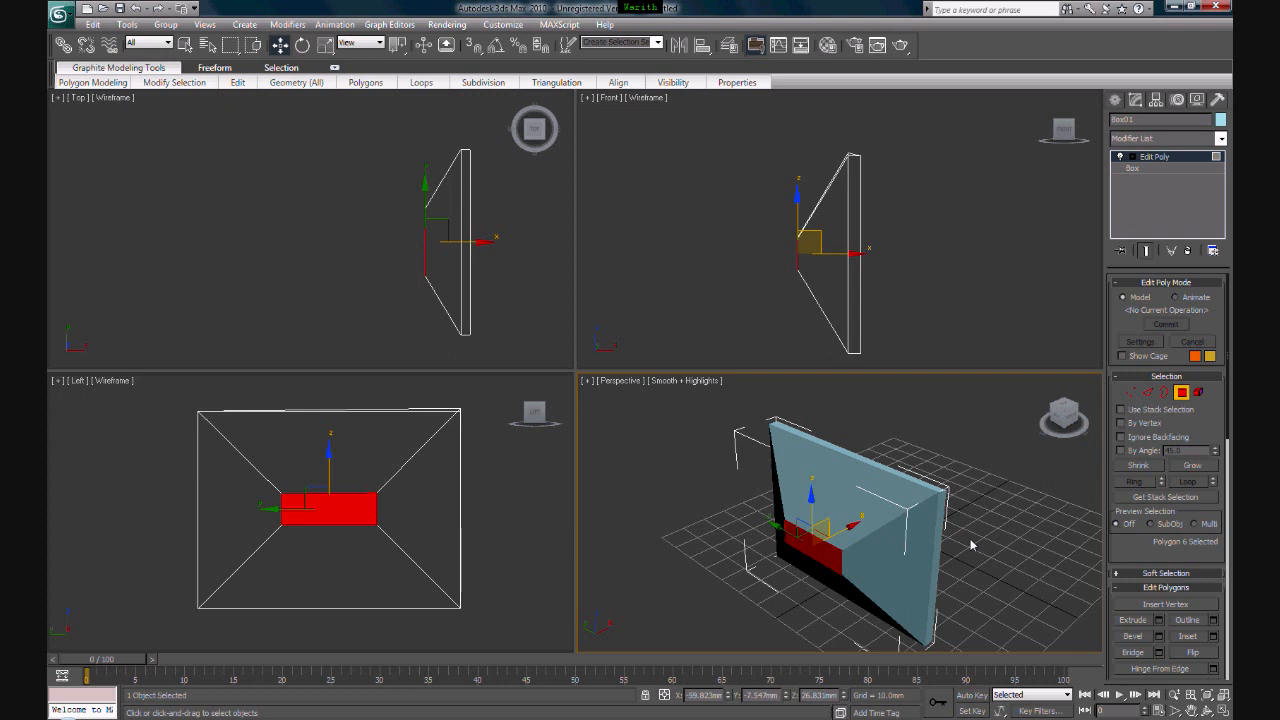
{"action": "left_click", "coordinate": [1024, 543]}
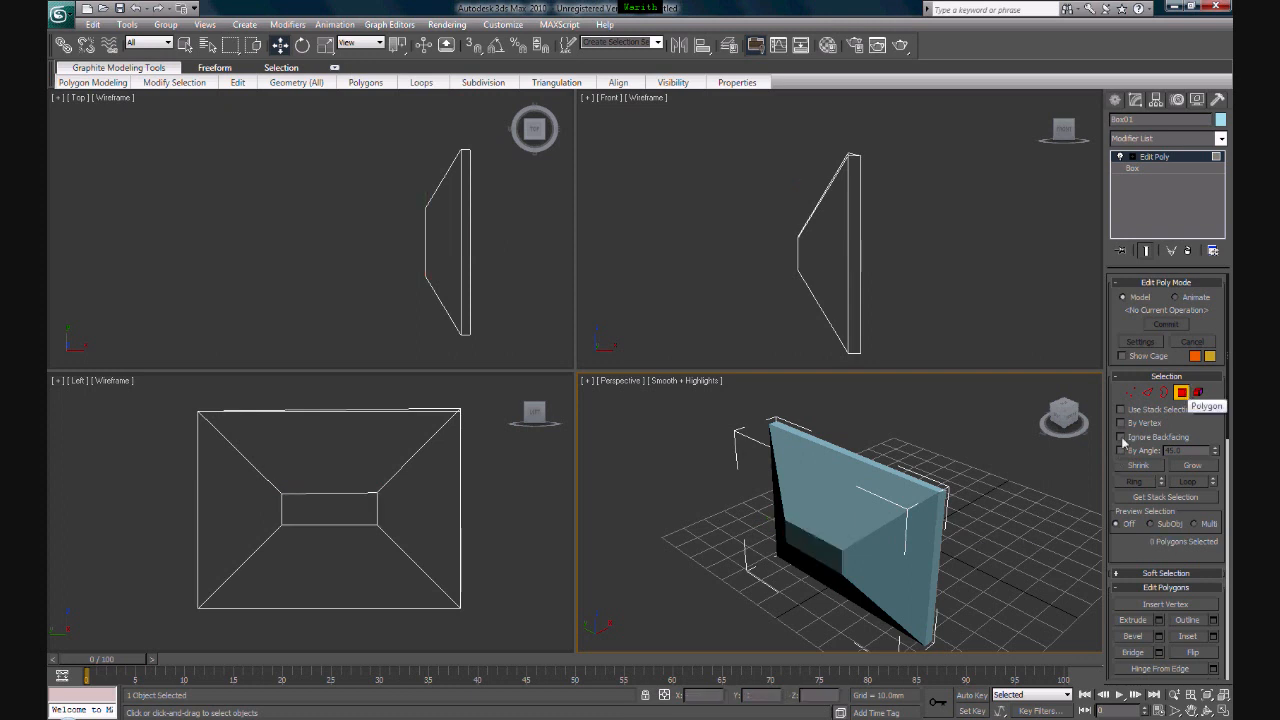
{"action": "key", "text": "ctrl+z"}
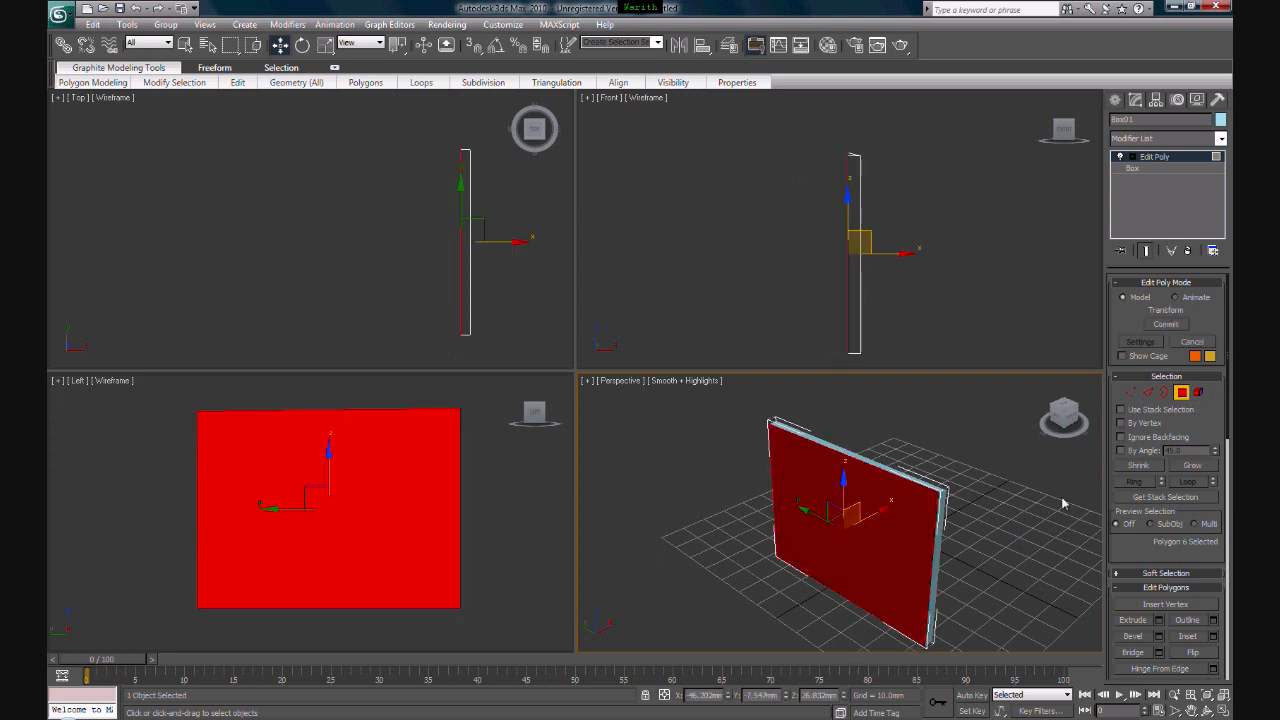
- Inset the large front face by 11.42 mm with the Group inset type, and clear the polygon selection
{"action": "scroll", "coordinate": [1228, 543], "scroll_direction": "down", "scroll_amount": 3}
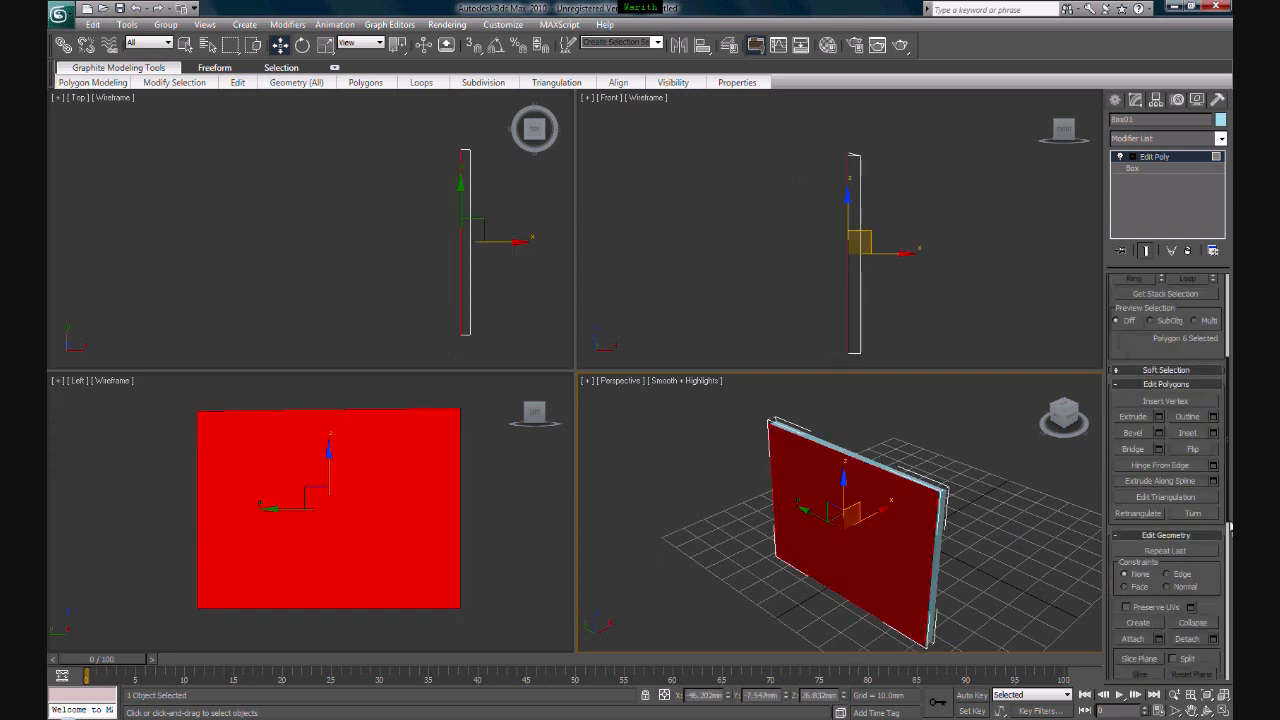
{"action": "left_click", "coordinate": [1212, 433]}
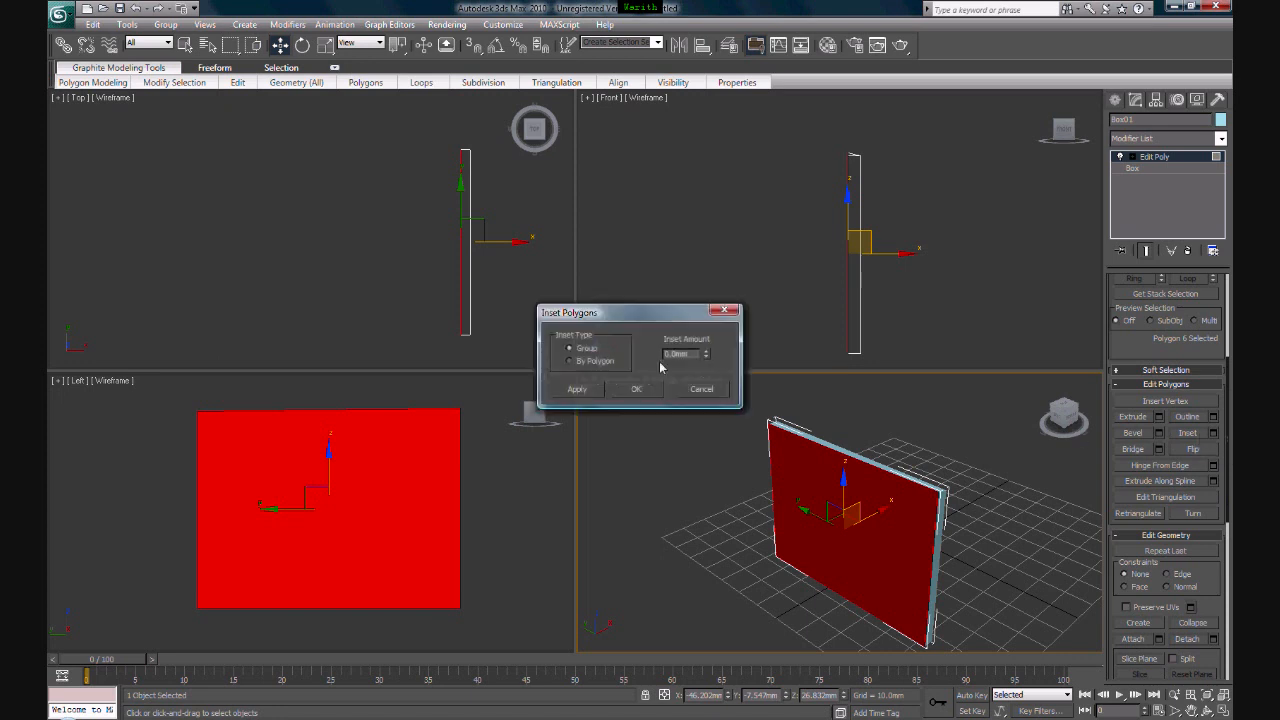
{"action": "left_click_drag", "start_coordinate": [709, 354], "coordinate": [732, 276]}
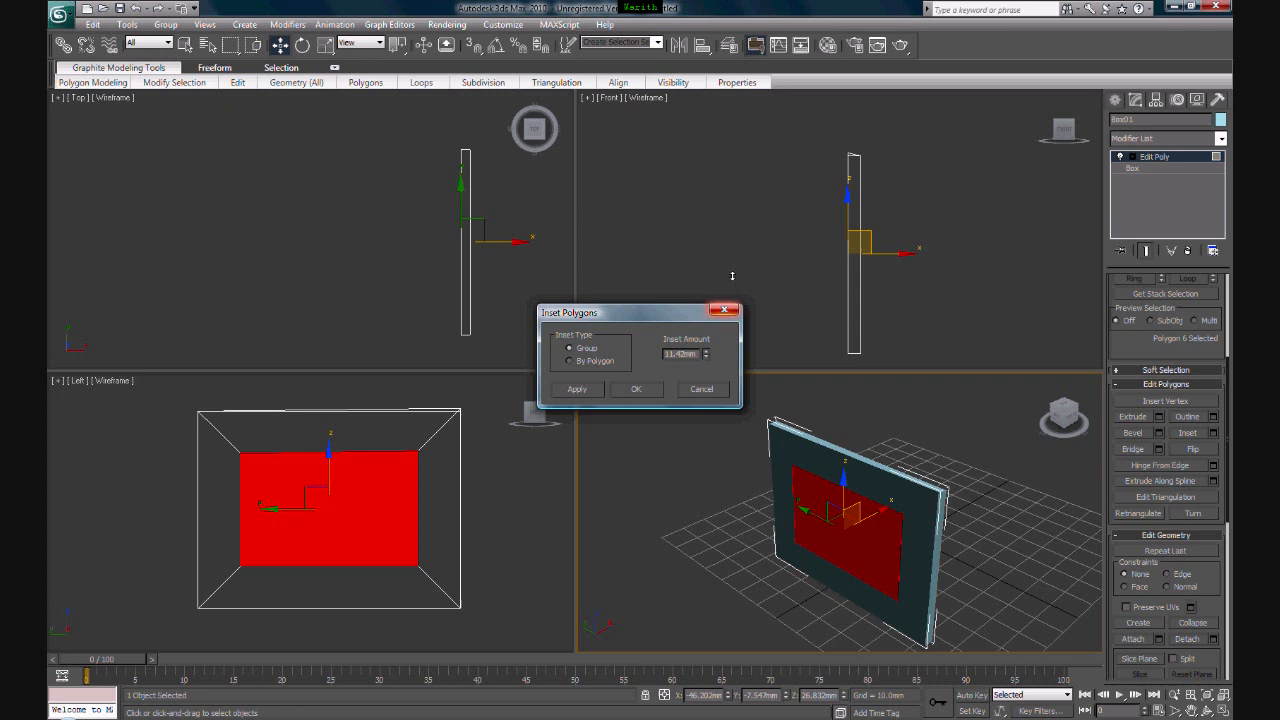
{"action": "left_click", "coordinate": [632, 389]}
{"action": "left_click", "coordinate": [1043, 571]}
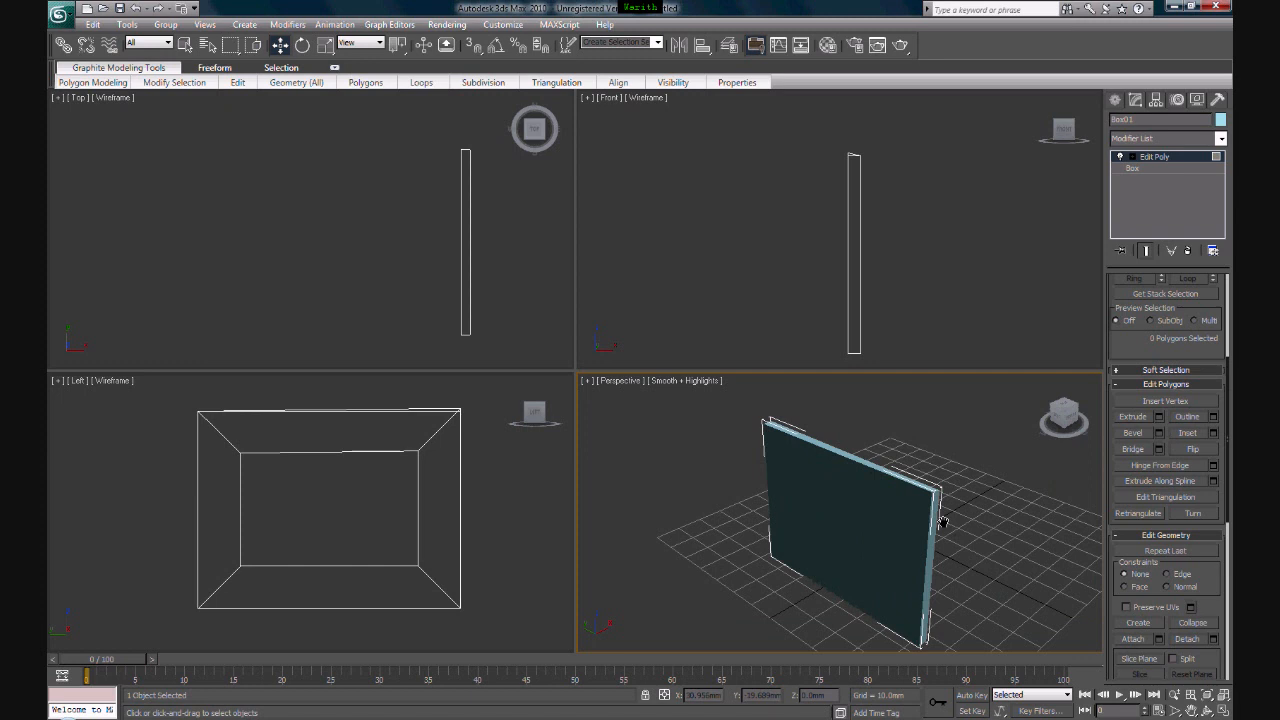
- Check the inset frame with edged faces displayed and the inner rectangular face selected, and clear the selection
{"action": "key", "text": "F4"}
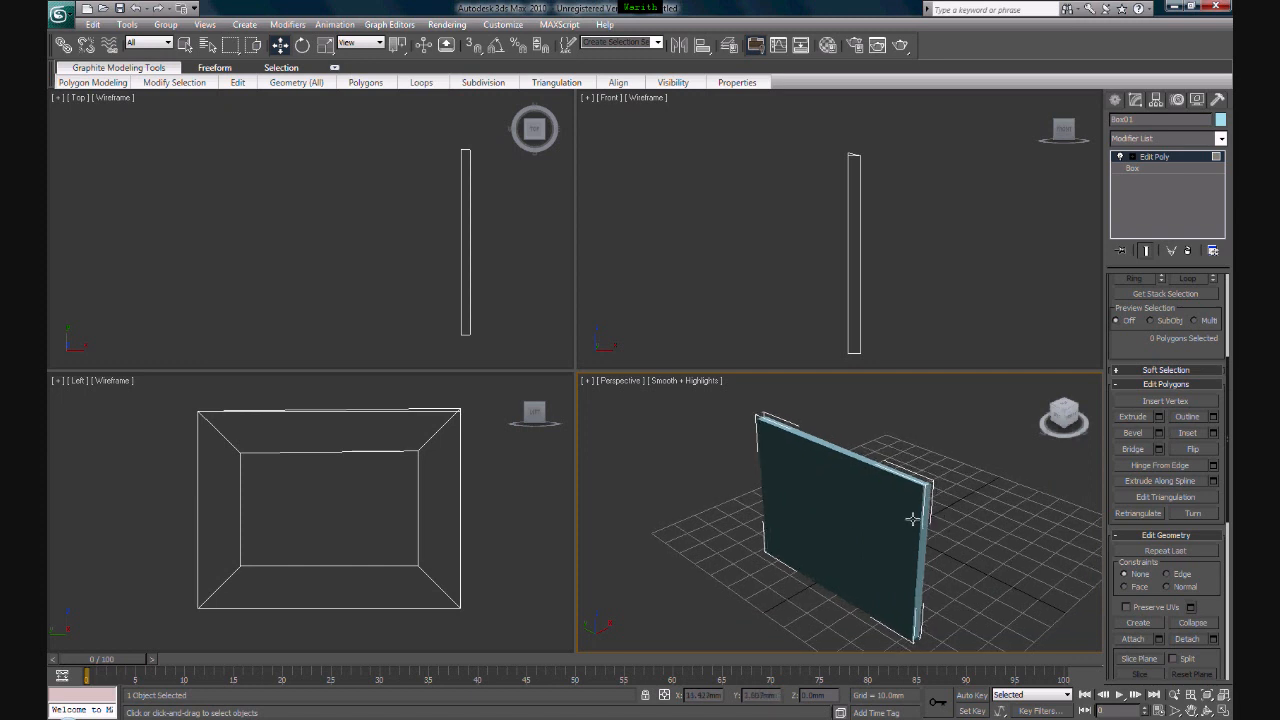
{"action": "middle_click_drag", "start_coordinate": [914, 517], "coordinate": [900, 533]}
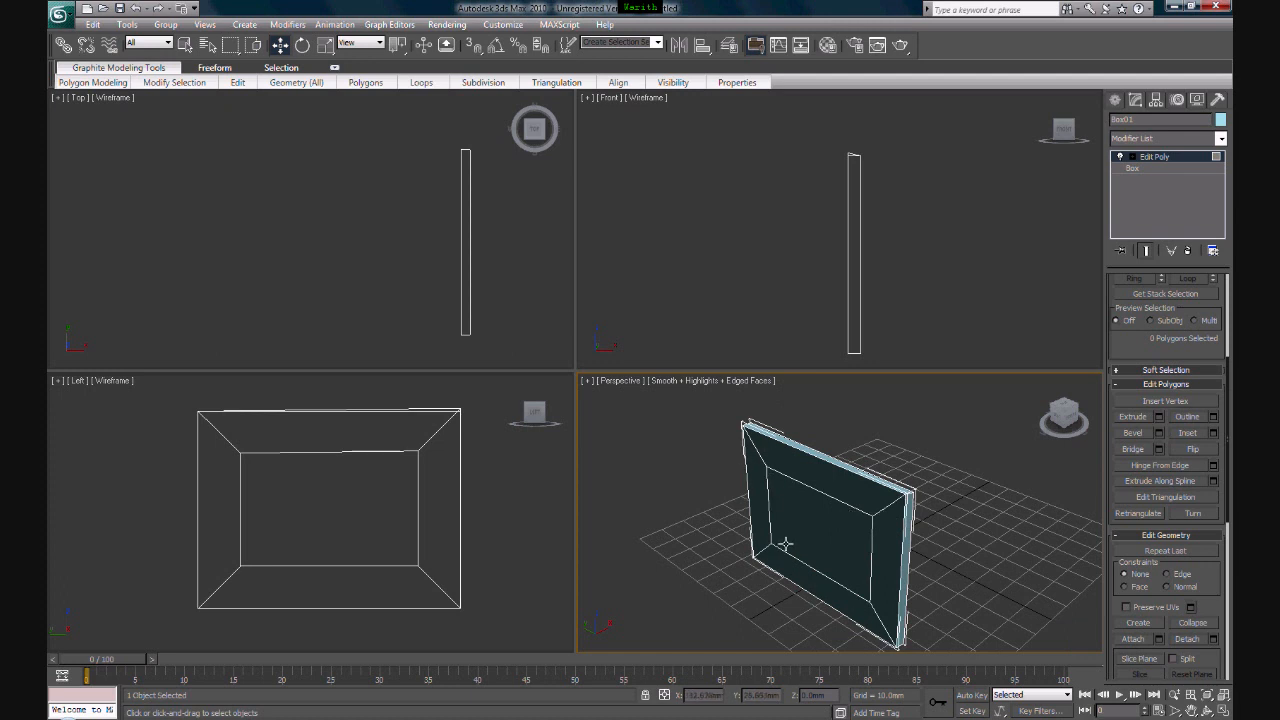
{"action": "left_click", "coordinate": [824, 545]}
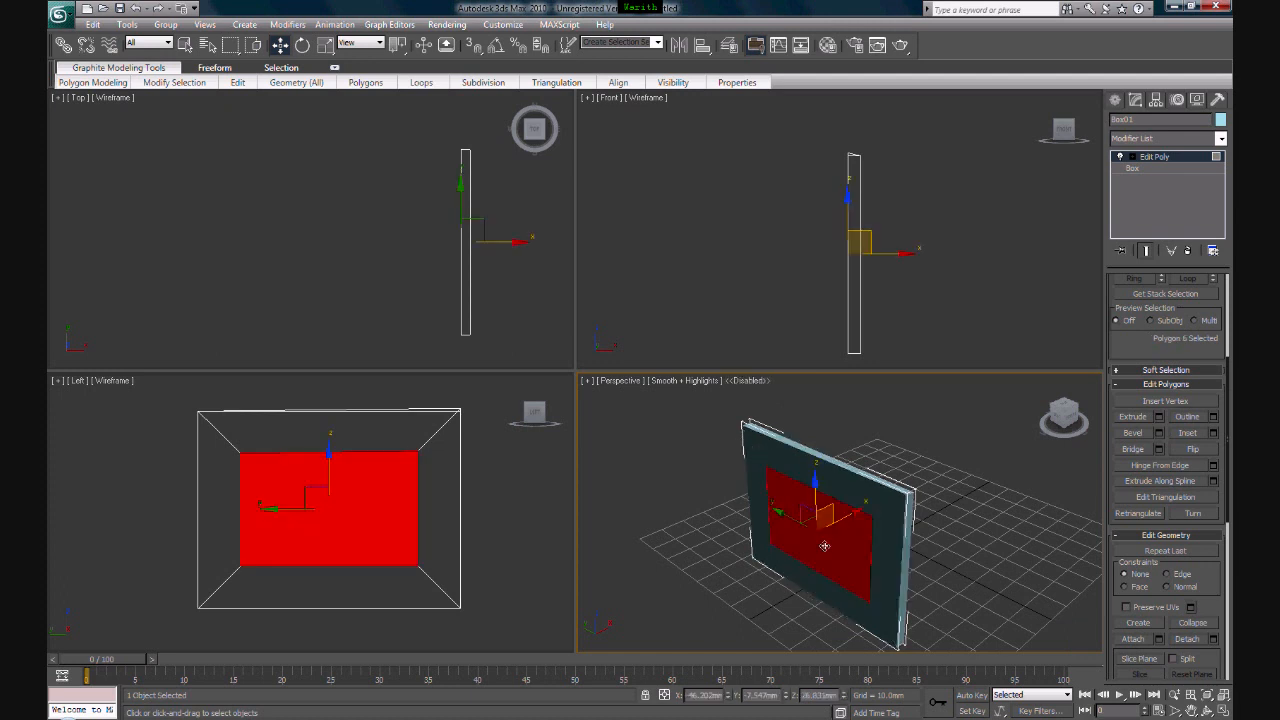
{"action": "left_click", "coordinate": [851, 484]}
{"action": "left_click", "coordinate": [955, 504]}
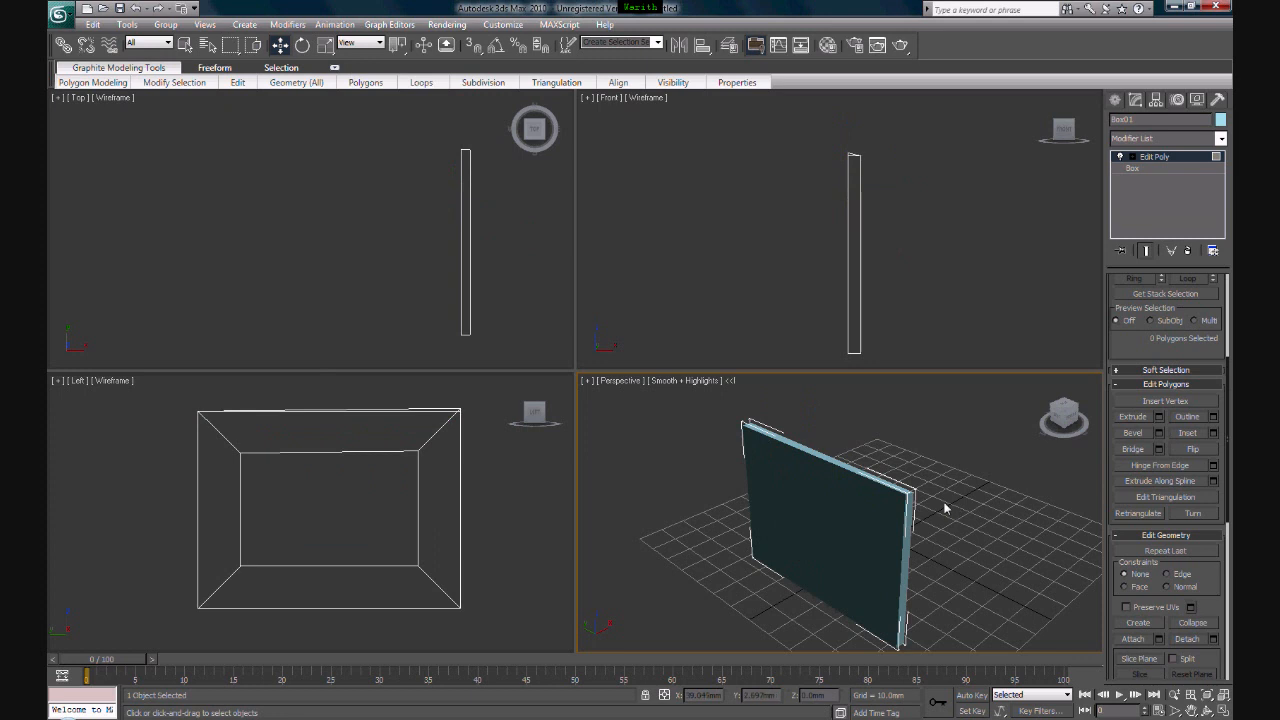
{"action": "key", "text": "F4"}
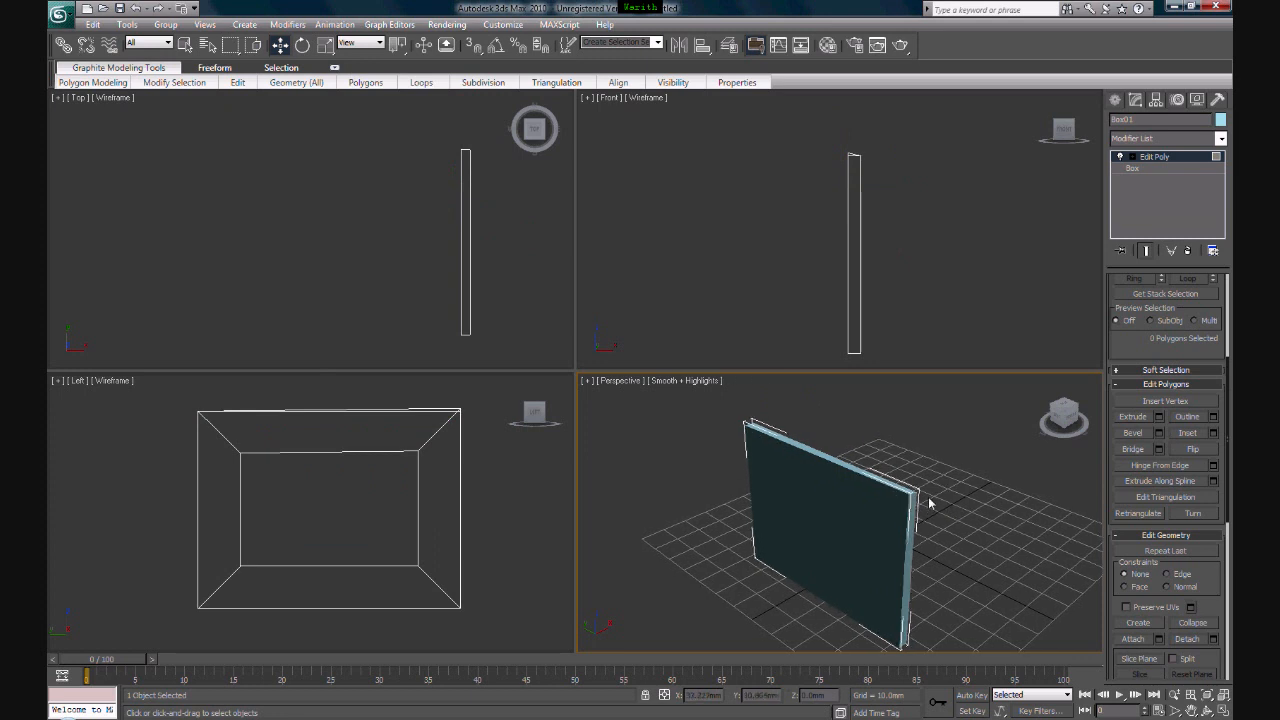
- Switch Edit Poly to element level and select the whole box as one element
{"action": "middle_click_drag", "start_coordinate": [926, 507], "coordinate": [897, 500]}
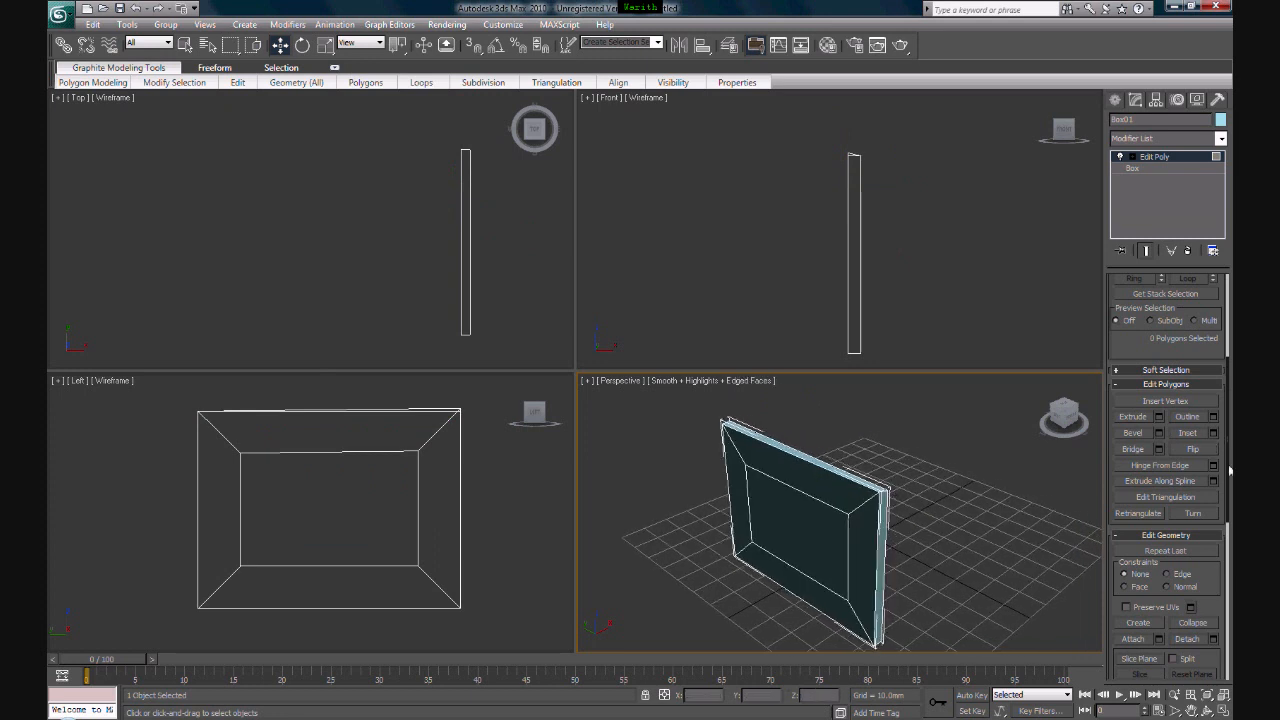
{"action": "left_click_drag", "start_coordinate": [1228, 450], "coordinate": [1224, 347]}
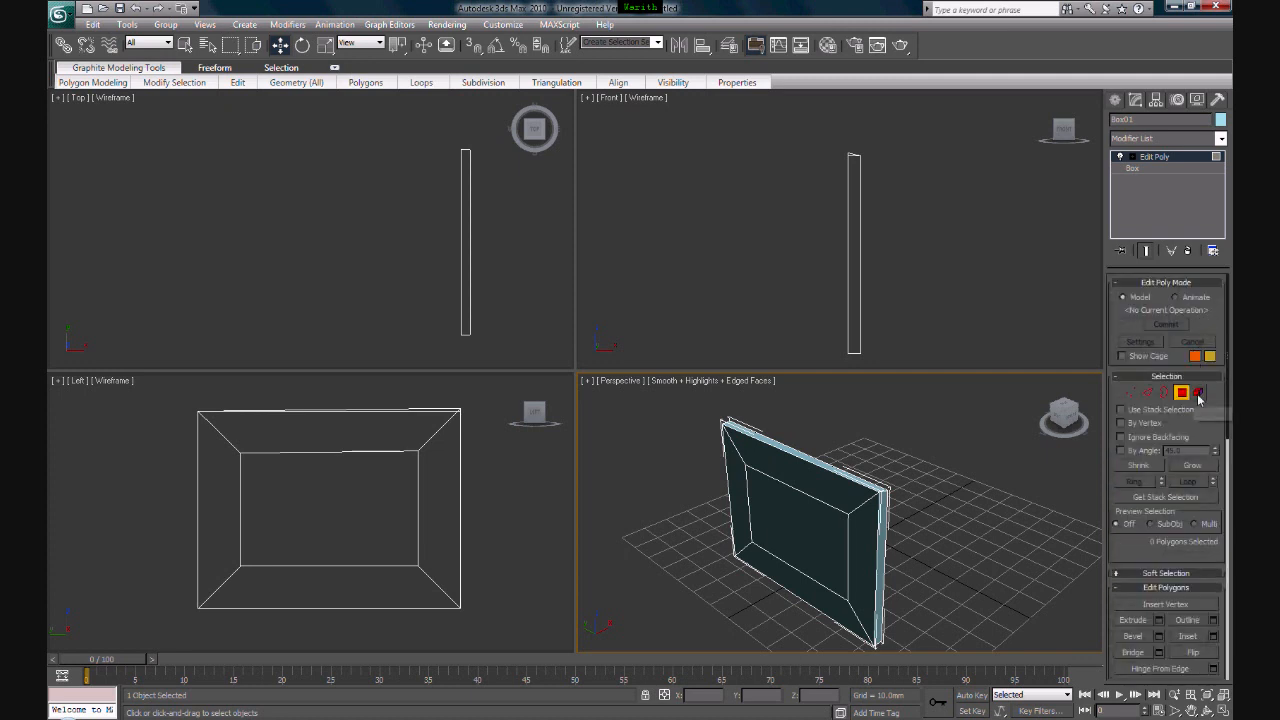
{"action": "left_click", "coordinate": [1199, 393]}
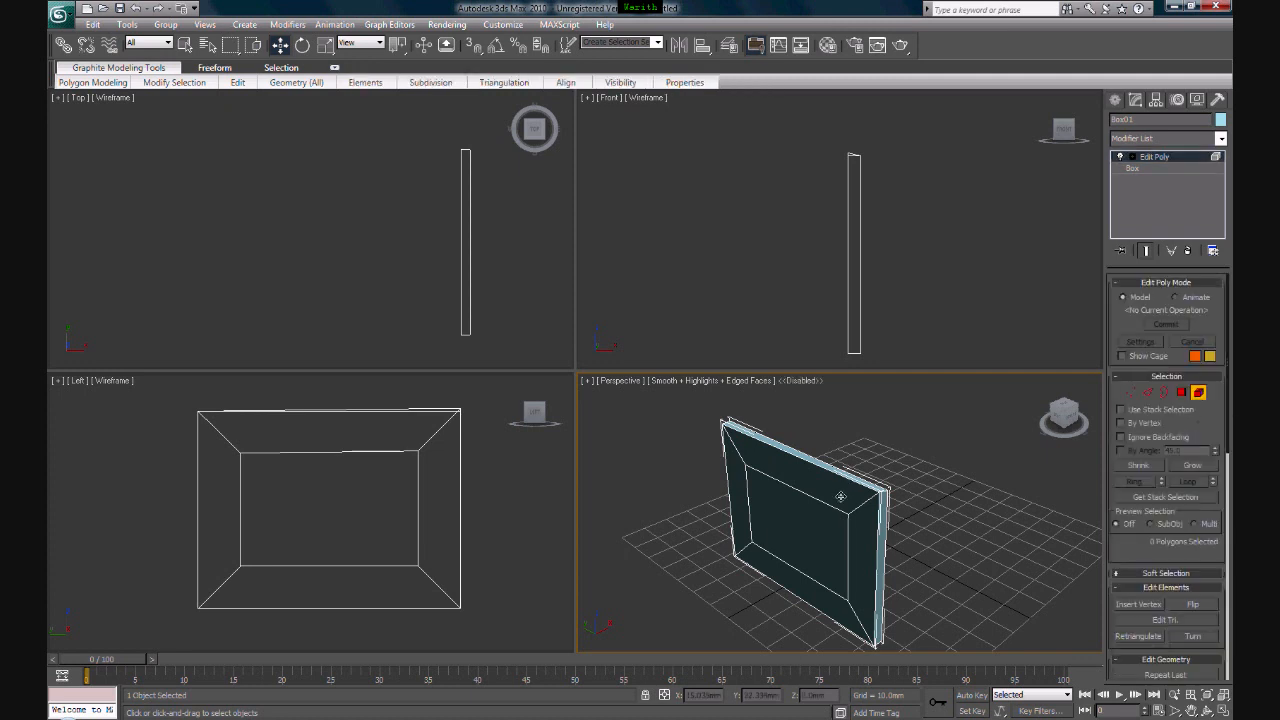
{"action": "left_click", "coordinate": [840, 497]}
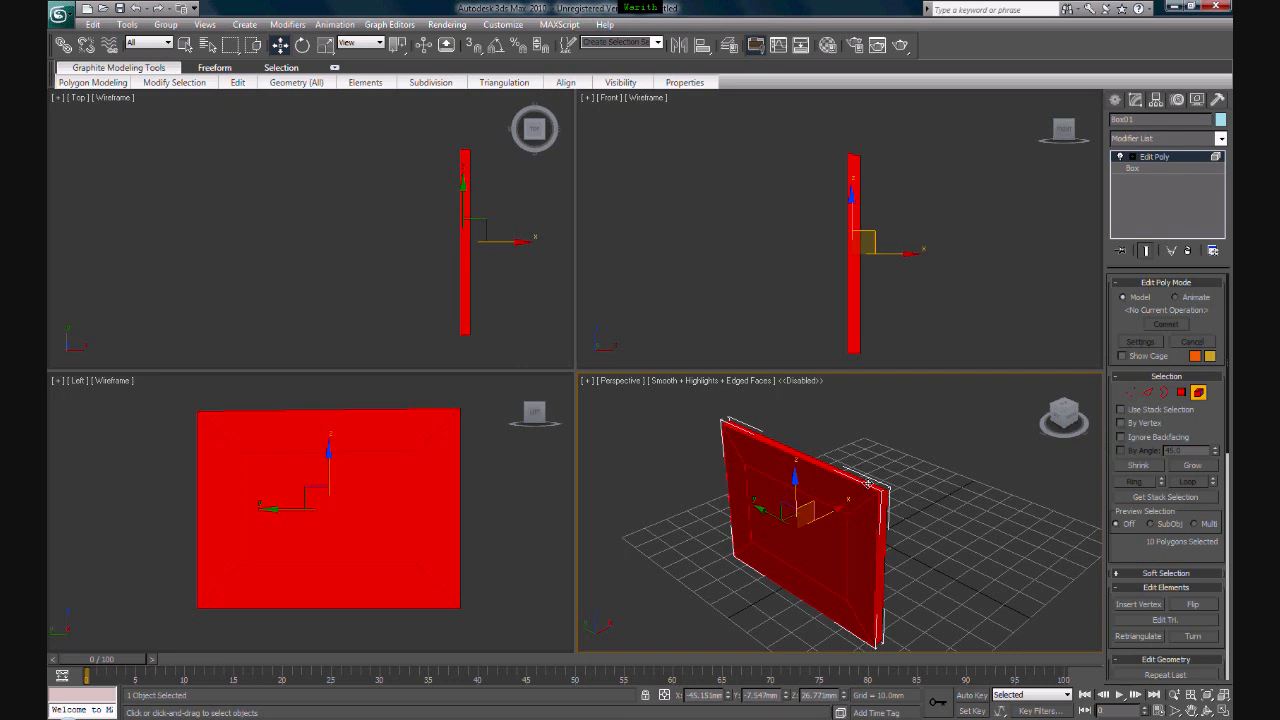
{"action": "mouse_move", "coordinate": [1228, 460]}
{"action": "left_mouse_down"}
{"action": "mouse_move", "coordinate": [1228, 508]}
{"action": "mouse_move", "coordinate": [1228, 460]}
{"action": "left_mouse_up"}
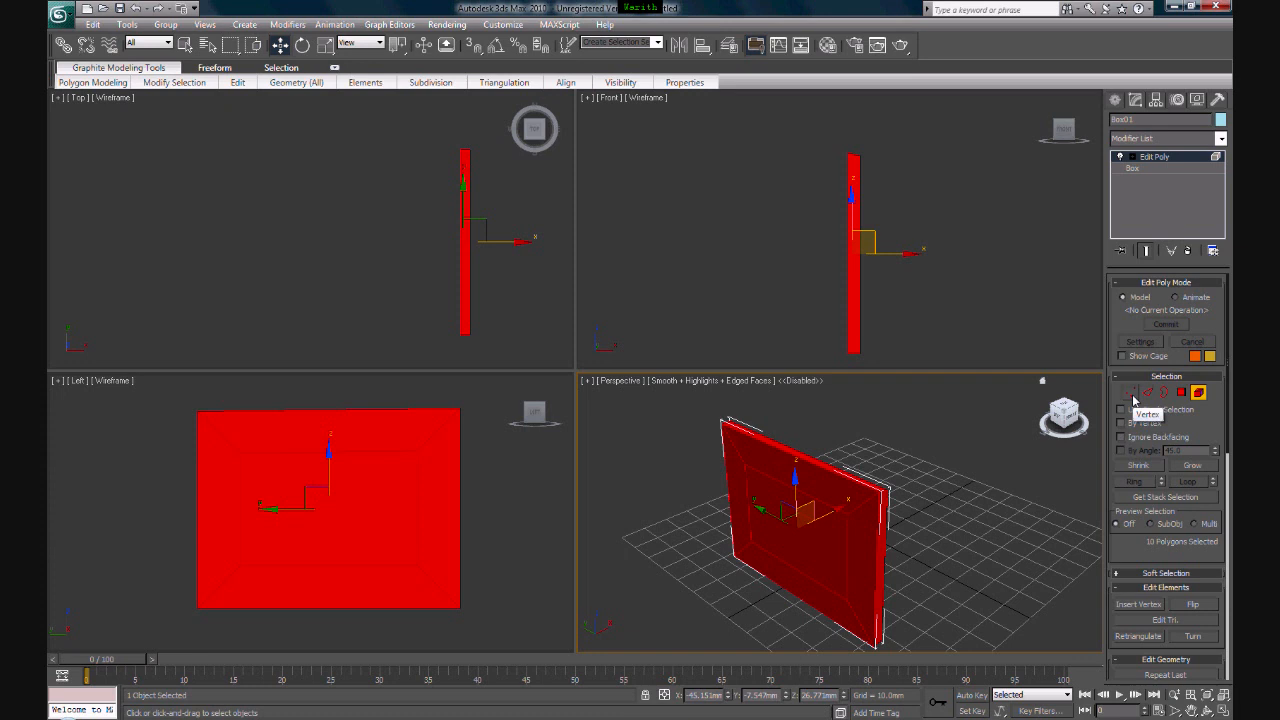
- Leave the element level and delete the entire box from the scene
{"action": "left_click", "coordinate": [1198, 392]}
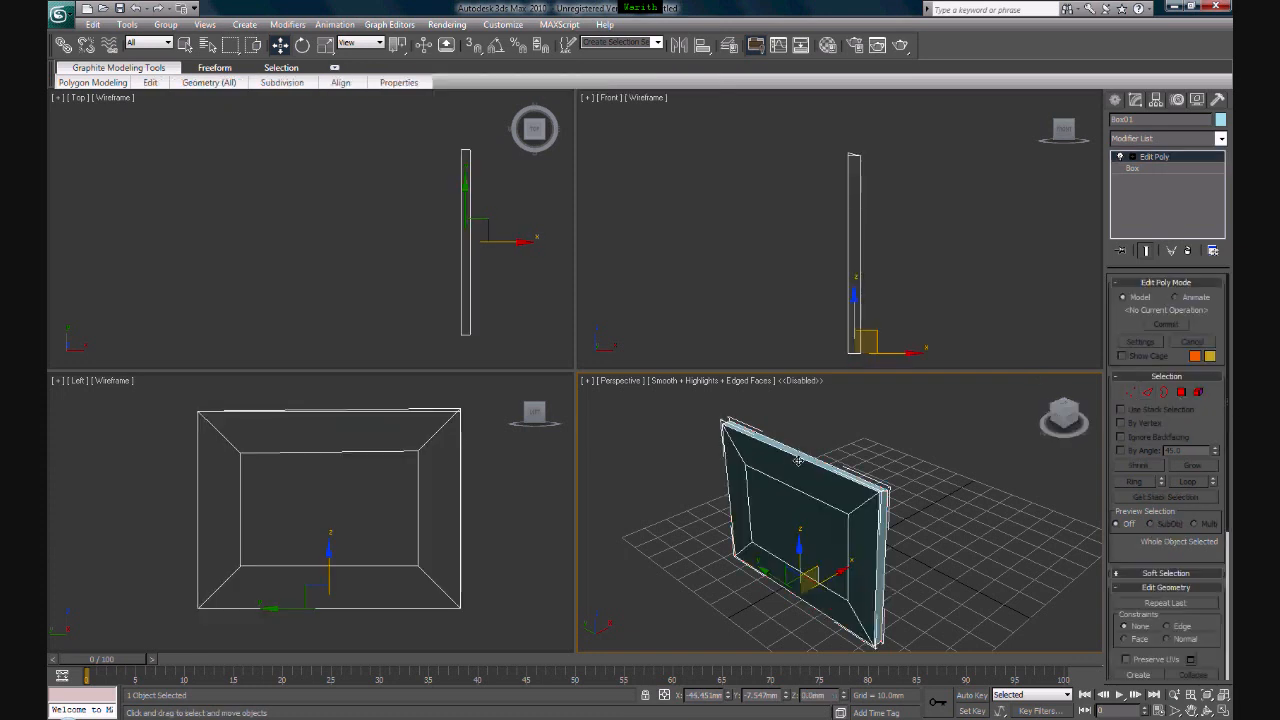
{"action": "key", "text": "Delete"}
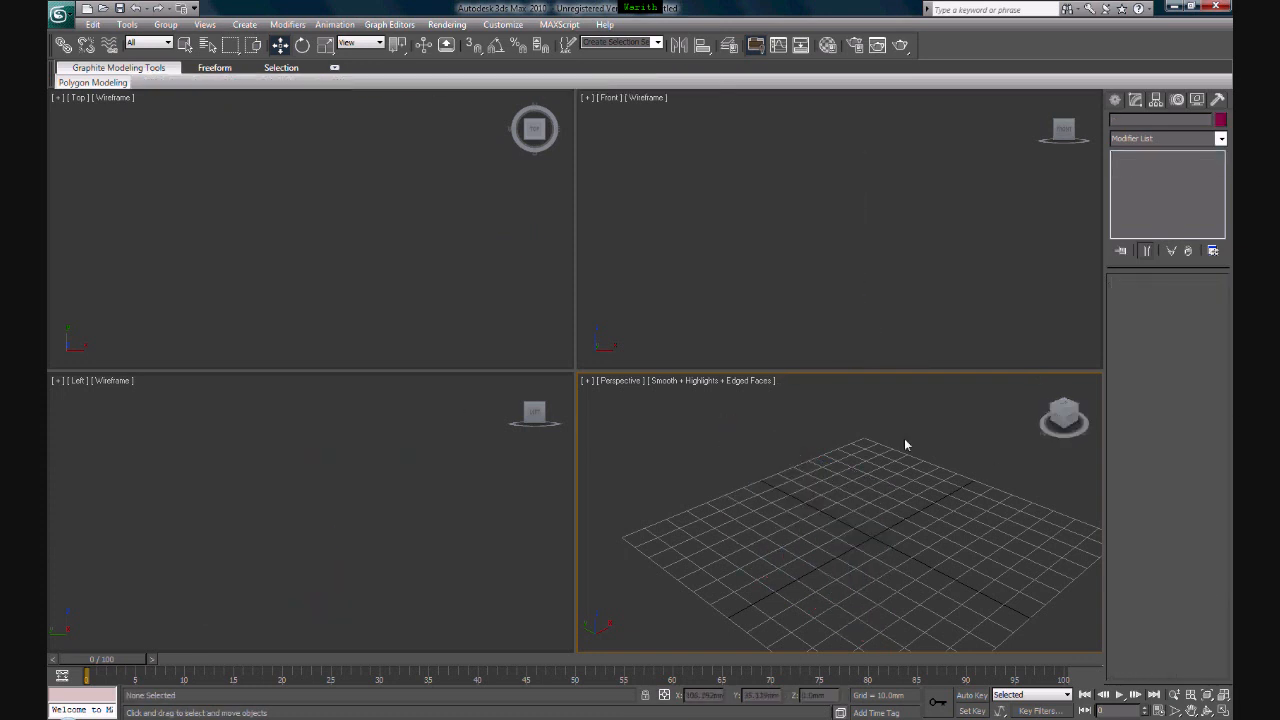
{"action": "middle_click_drag", "start_coordinate": [994, 434], "coordinate": [948, 424]}
- Create a sphere with a radius of about 25.7 mm in the perspective view and set its segments to 23
{"action": "left_click", "coordinate": [1115, 99]}
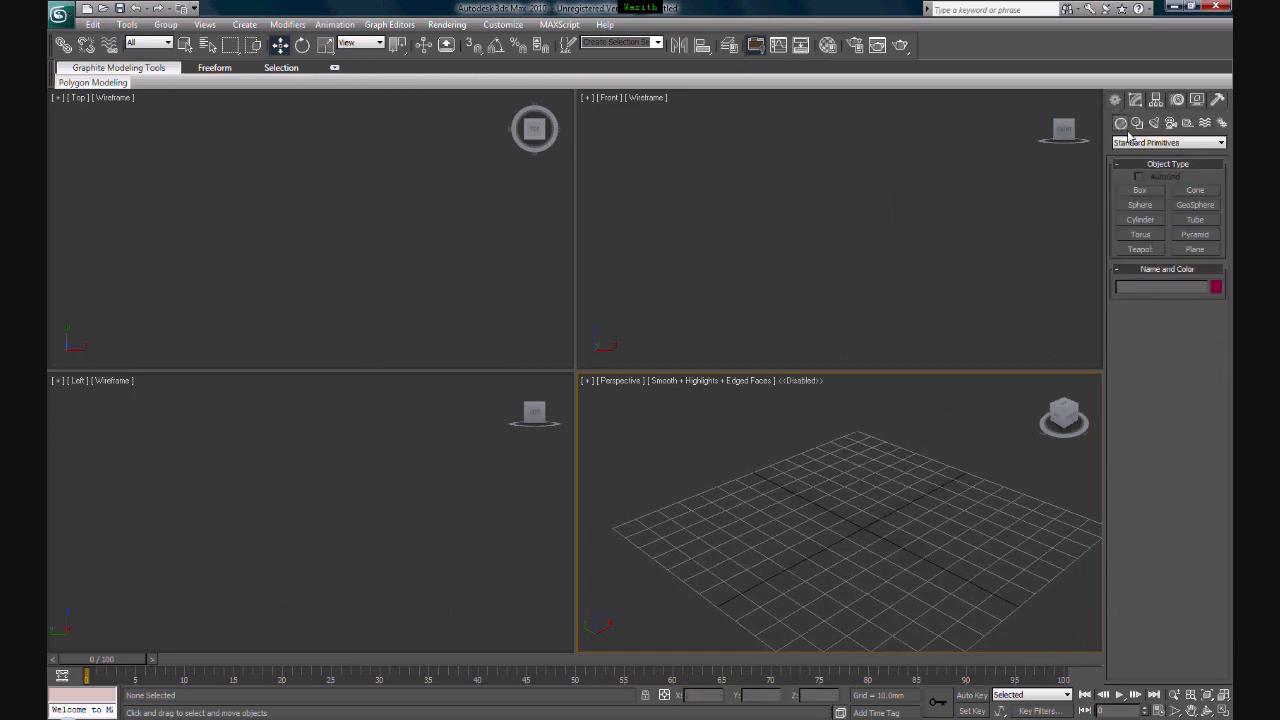
{"action": "left_click", "coordinate": [1140, 205]}
{"action": "left_click_drag", "start_coordinate": [843, 531], "coordinate": [857, 496]}
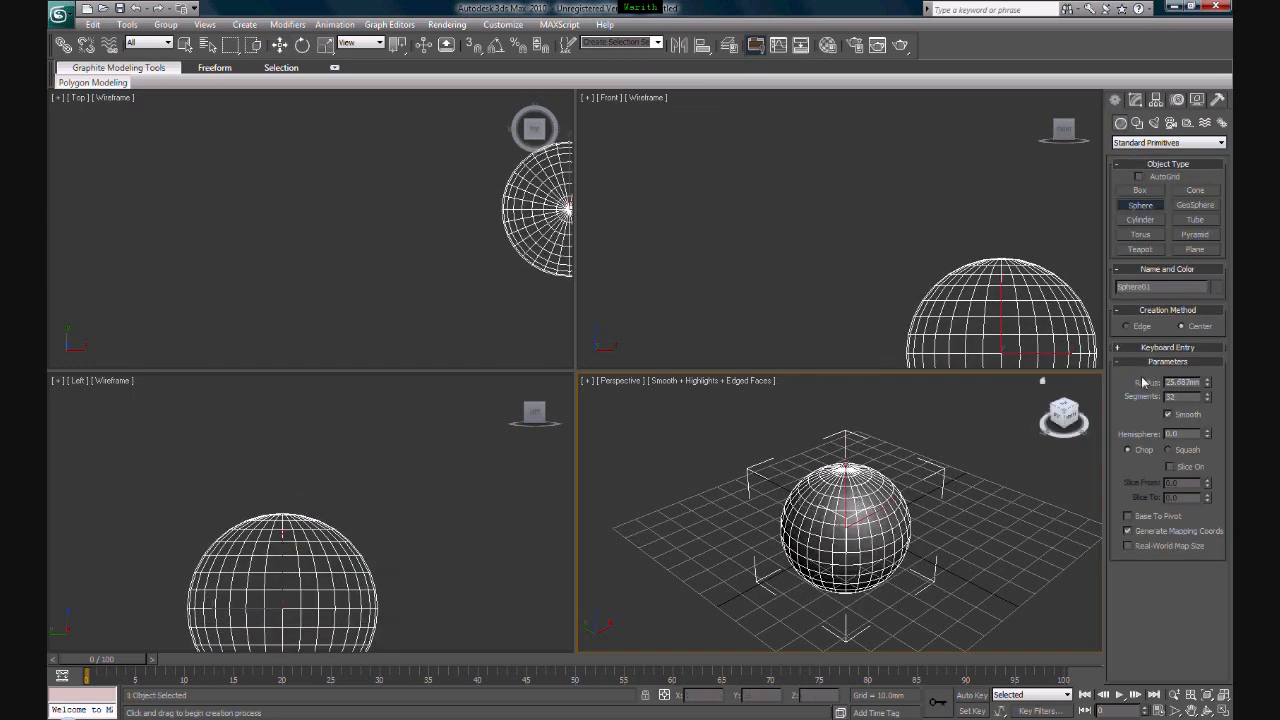
{"action": "scroll", "coordinate": [940, 505], "scroll_direction": "up", "scroll_amount": 5}
{"action": "scroll", "coordinate": [1001, 484], "scroll_direction": "down", "scroll_amount": 2}
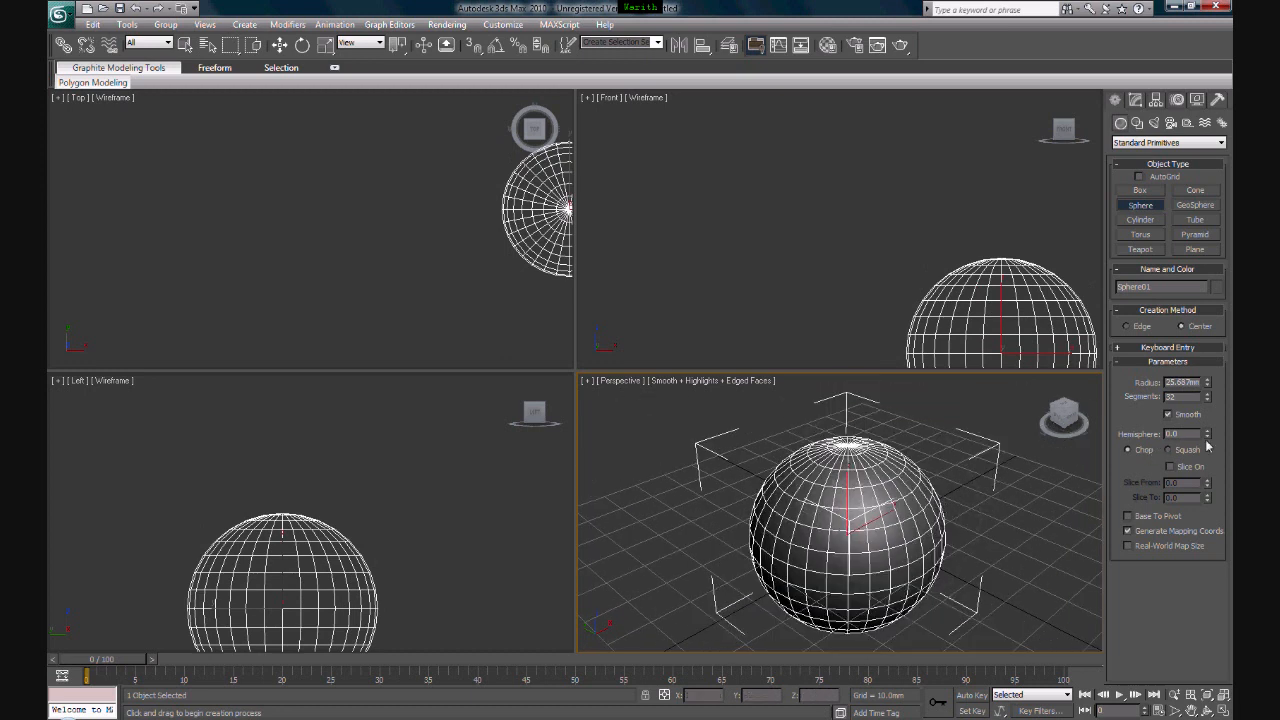
{"action": "left_click", "coordinate": [1208, 398]}
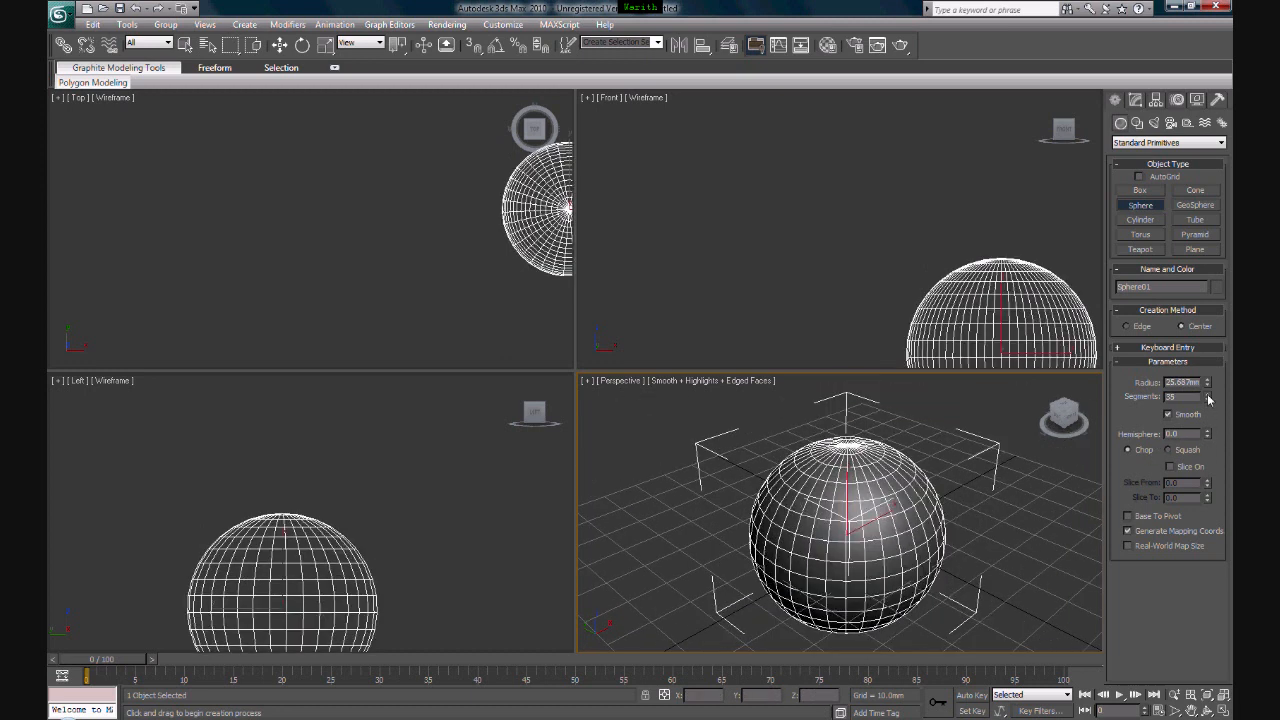
{"action": "left_click_drag", "start_coordinate": [1207, 400], "coordinate": [1208, 400]}
{"action": "middle_click_drag", "start_coordinate": [1071, 360], "coordinate": [970, 270]}
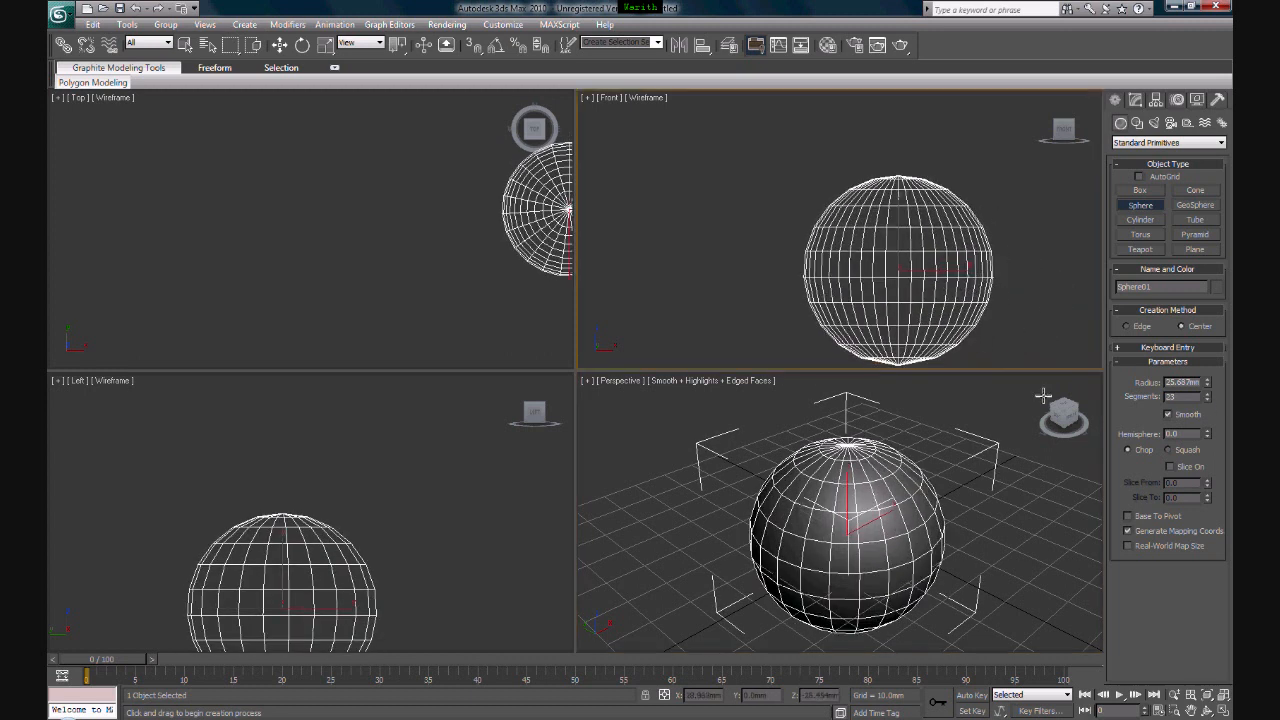
- Hide the home grid in the perspective view
{"action": "right_click", "coordinate": [987, 477]}
{"action": "key", "text": "g"}
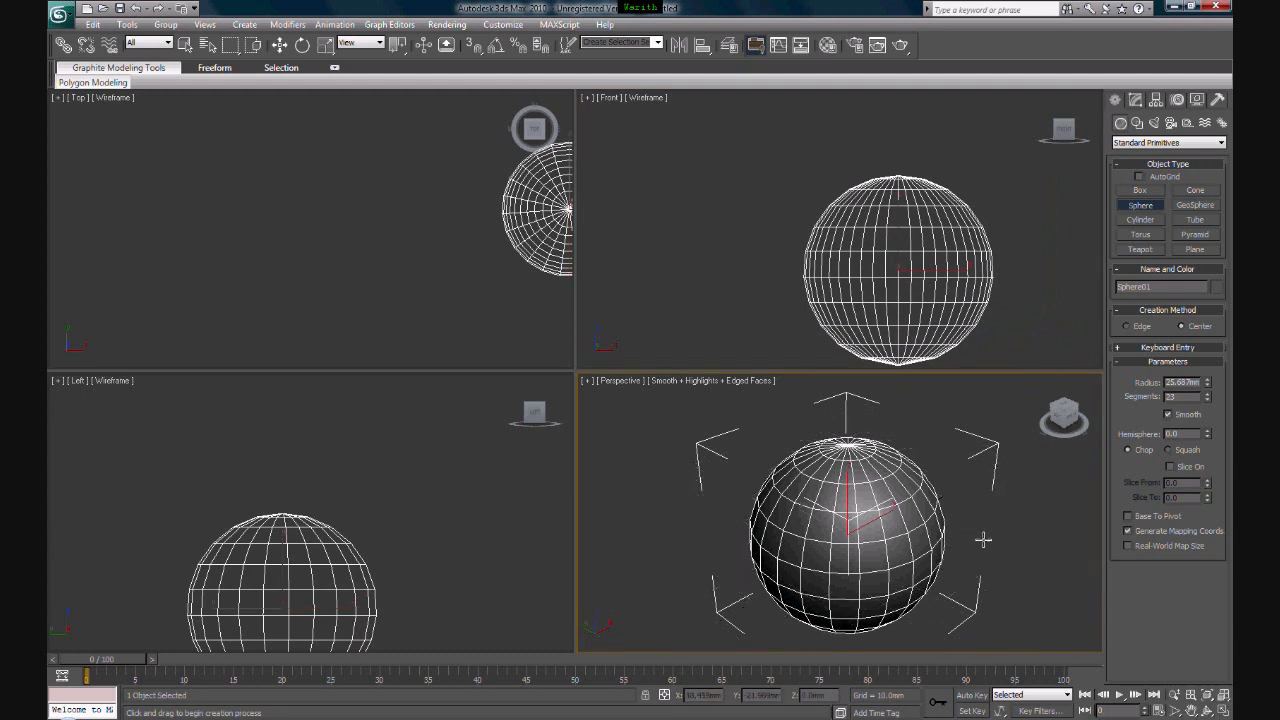
{"action": "middle_click_drag", "start_coordinate": [983, 540], "coordinate": [962, 536]}
- Add an Edit Poly modifier to the sphere and switch it to polygon level
{"action": "left_click", "coordinate": [1136, 100]}
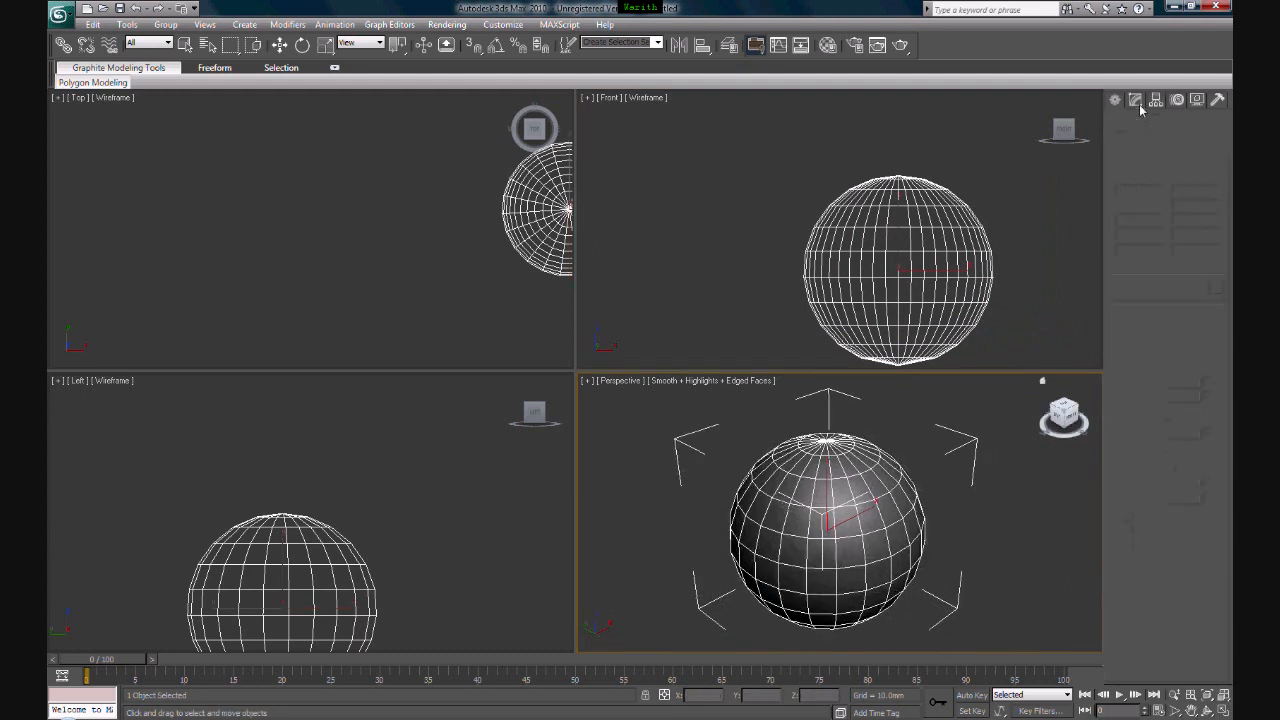
{"action": "left_click", "coordinate": [1188, 139]}
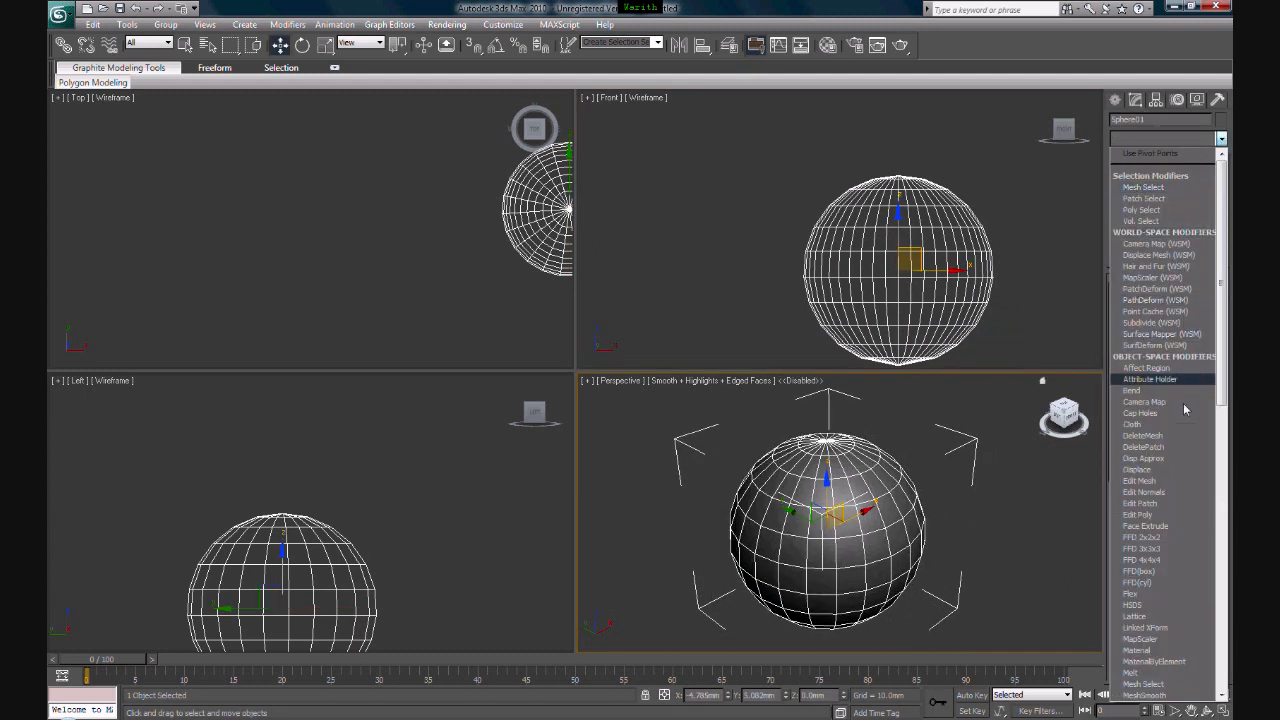
{"action": "left_click", "coordinate": [1160, 514]}
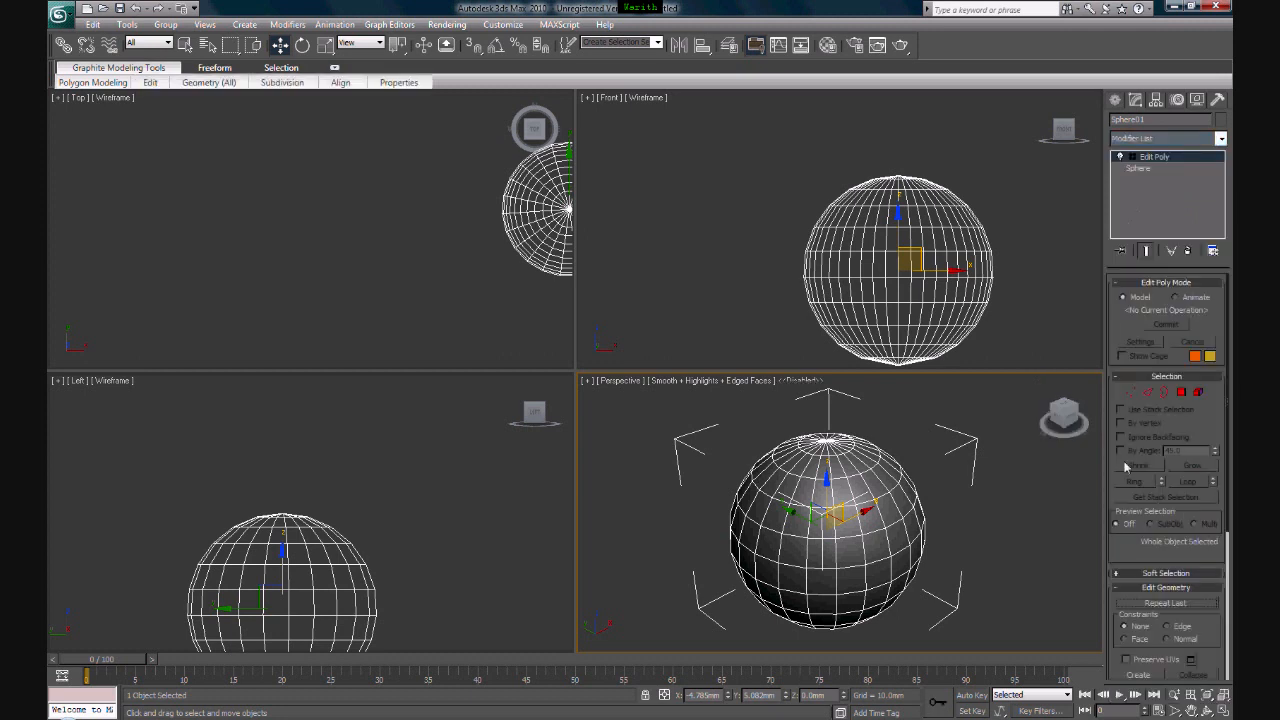
{"action": "left_click", "coordinate": [1184, 396]}
- Select six separate polygons on the sphere's front, three in an upper row and three in a lower row
{"action": "left_click", "coordinate": [850, 521]}
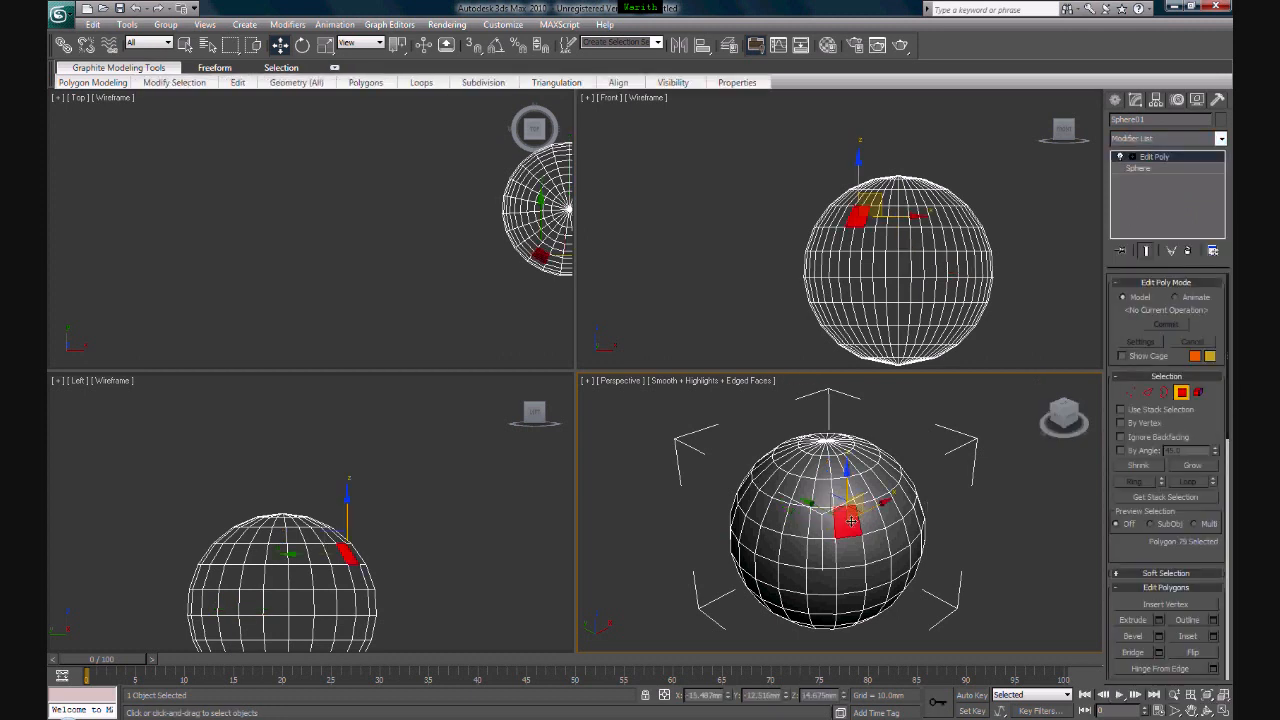
{"action": "left_click", "coordinate": [793, 524]}
{"action": "left_click", "coordinate": [756, 511]}
{"action": "left_click", "coordinate": [800, 518], "text": "ctrl"}
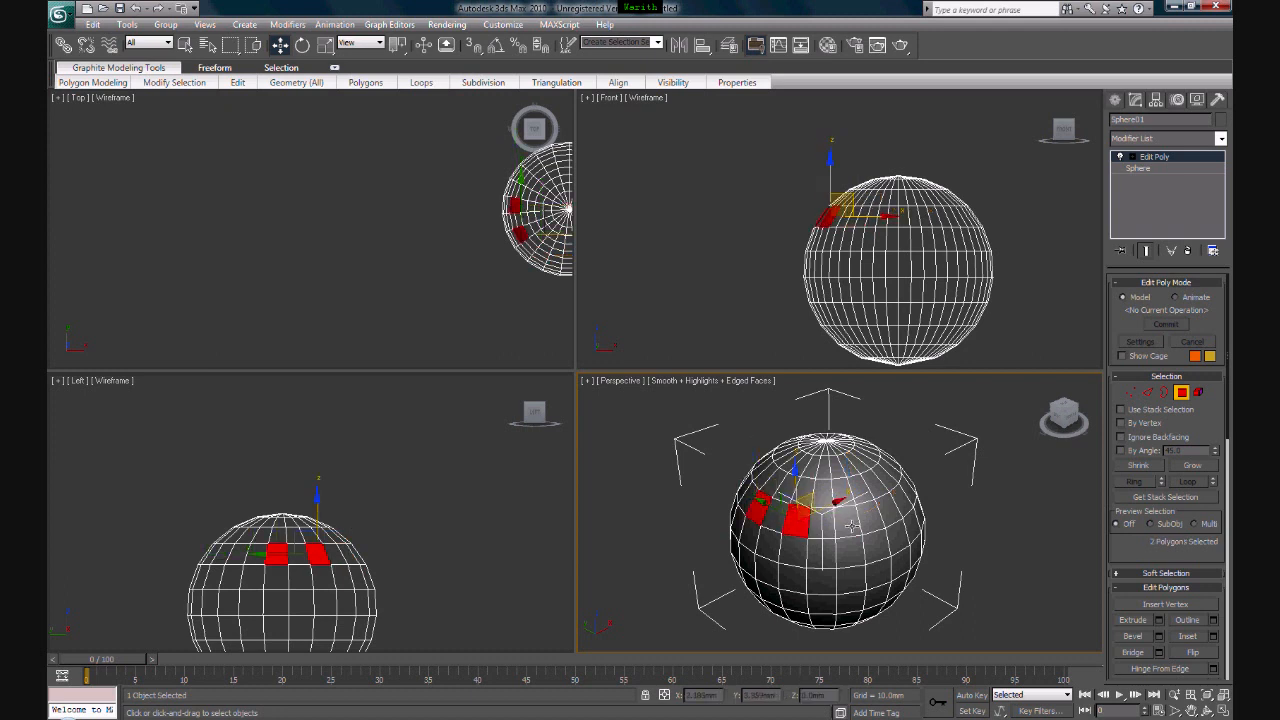
{"action": "left_click", "coordinate": [845, 522], "text": "ctrl"}
{"action": "left_click", "coordinate": [848, 578], "text": "ctrl"}
{"action": "left_click", "coordinate": [795, 577], "text": "ctrl"}
{"action": "left_click", "coordinate": [750, 563], "text": "ctrl"}
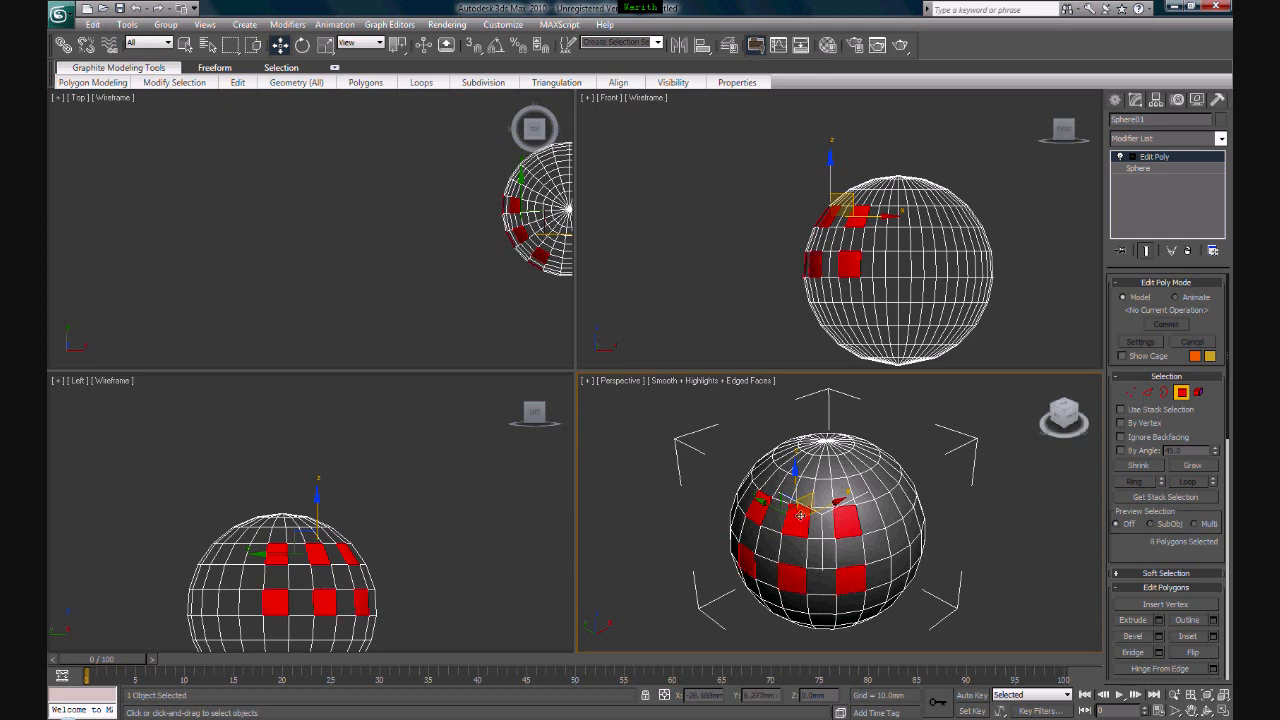
- Bevel the six selected polygons outward into long tapered spikes with small end faces, and leave the Bevel tool
{"action": "left_click", "coordinate": [1143, 638]}
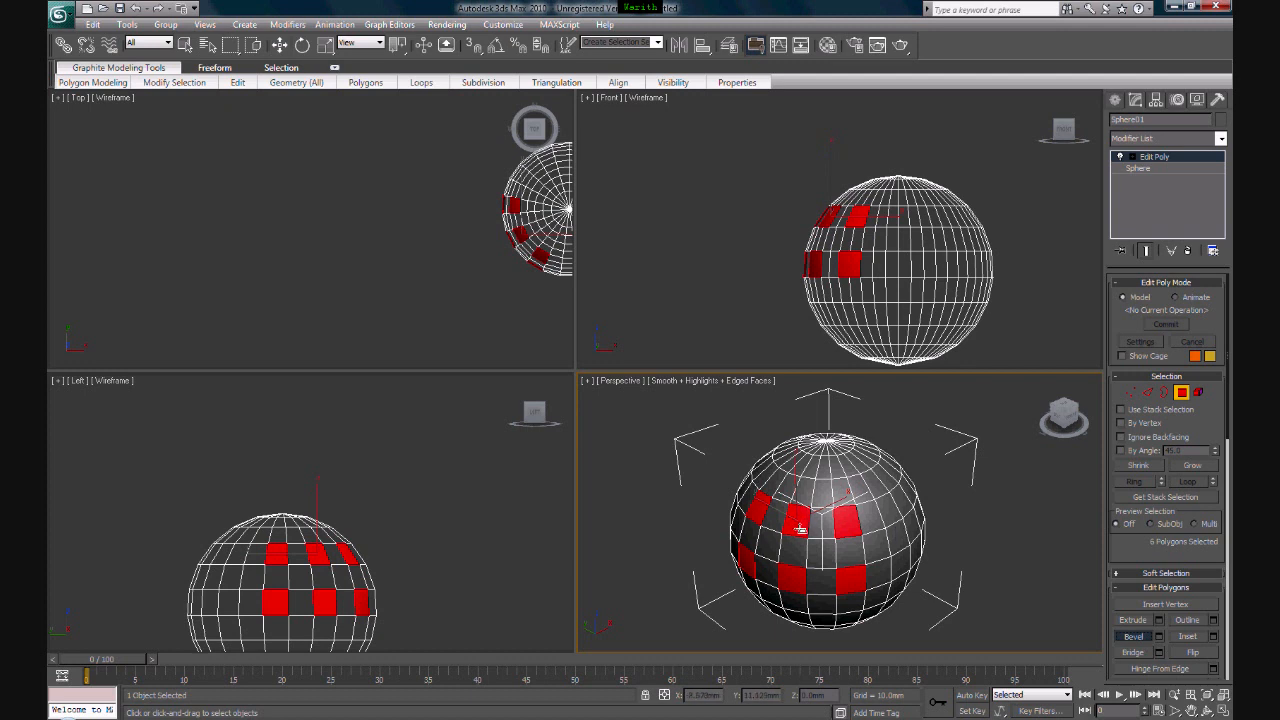
{"action": "left_click_drag", "start_coordinate": [799, 530], "coordinate": [806, 464]}
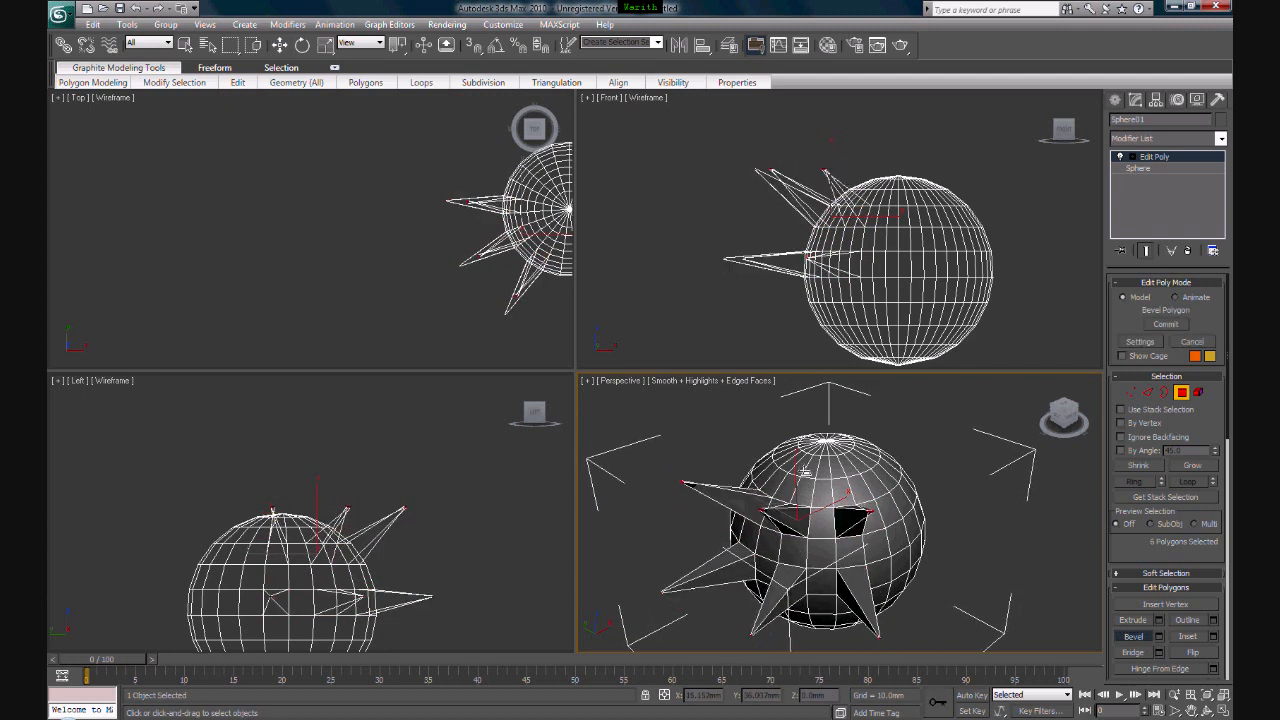
{"action": "left_click", "coordinate": [806, 466]}
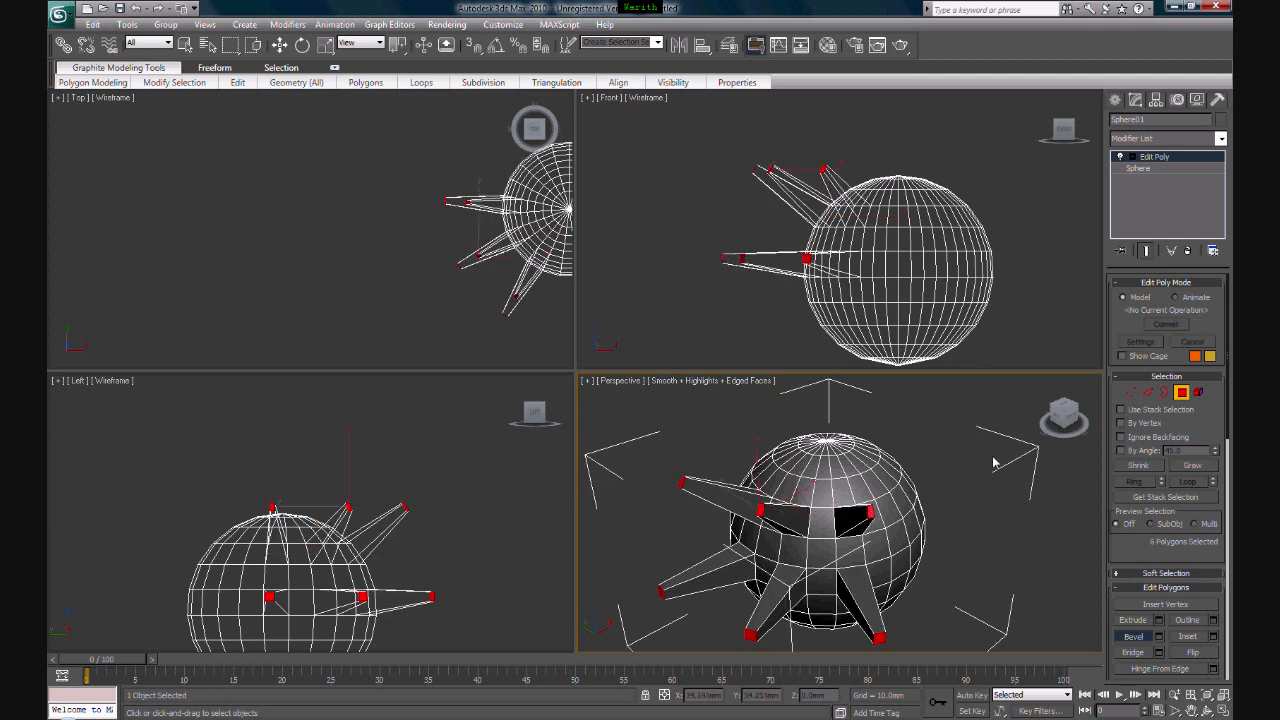
{"action": "key", "text": "w"}
{"action": "right_click", "coordinate": [1063, 478]}
- At vertex level, pull several of the sphere's vertices out of place, including some near its top, and leave vertex level
{"action": "left_click", "coordinate": [1130, 392]}
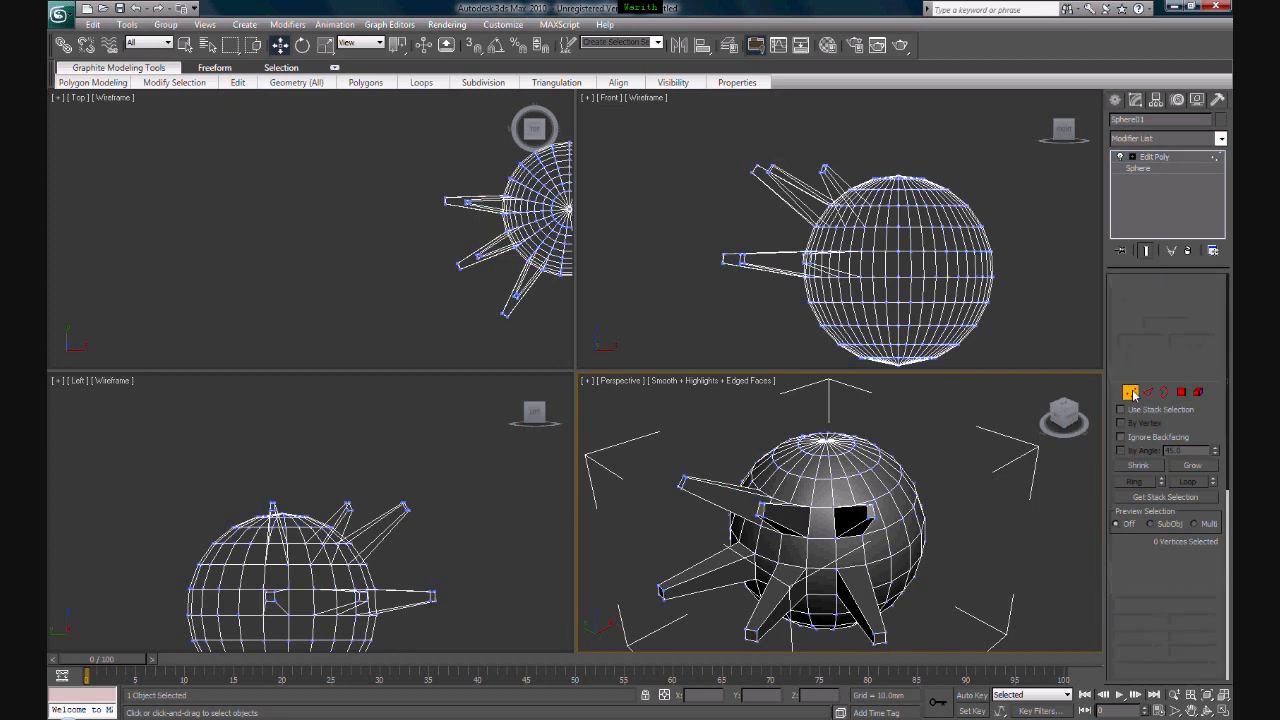
{"action": "scroll", "coordinate": [927, 493], "scroll_direction": "up", "scroll_amount": 5}
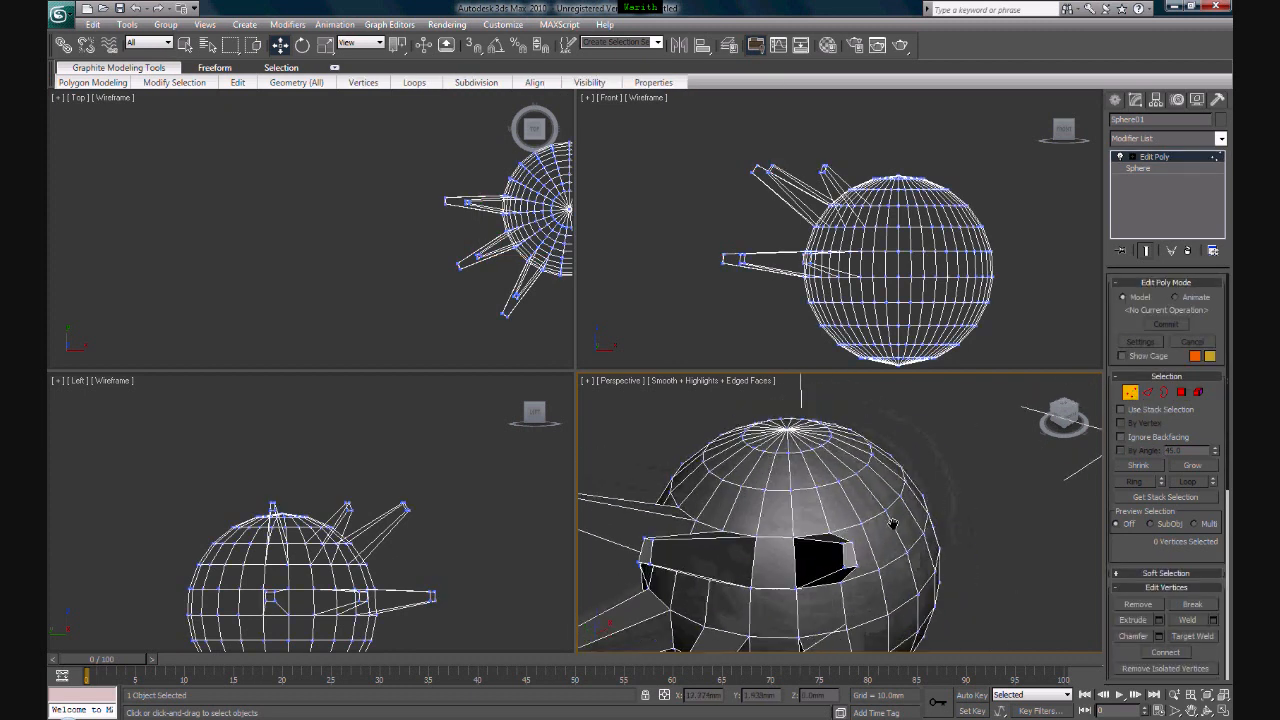
{"action": "left_click_drag", "start_coordinate": [873, 520], "coordinate": [892, 447]}
{"action": "middle_click_drag", "start_coordinate": [966, 521], "coordinate": [915, 526], "text": "alt"}
{"action": "left_click_drag", "start_coordinate": [896, 511], "coordinate": [857, 535]}
{"action": "left_click_drag", "start_coordinate": [879, 485], "coordinate": [881, 469]}
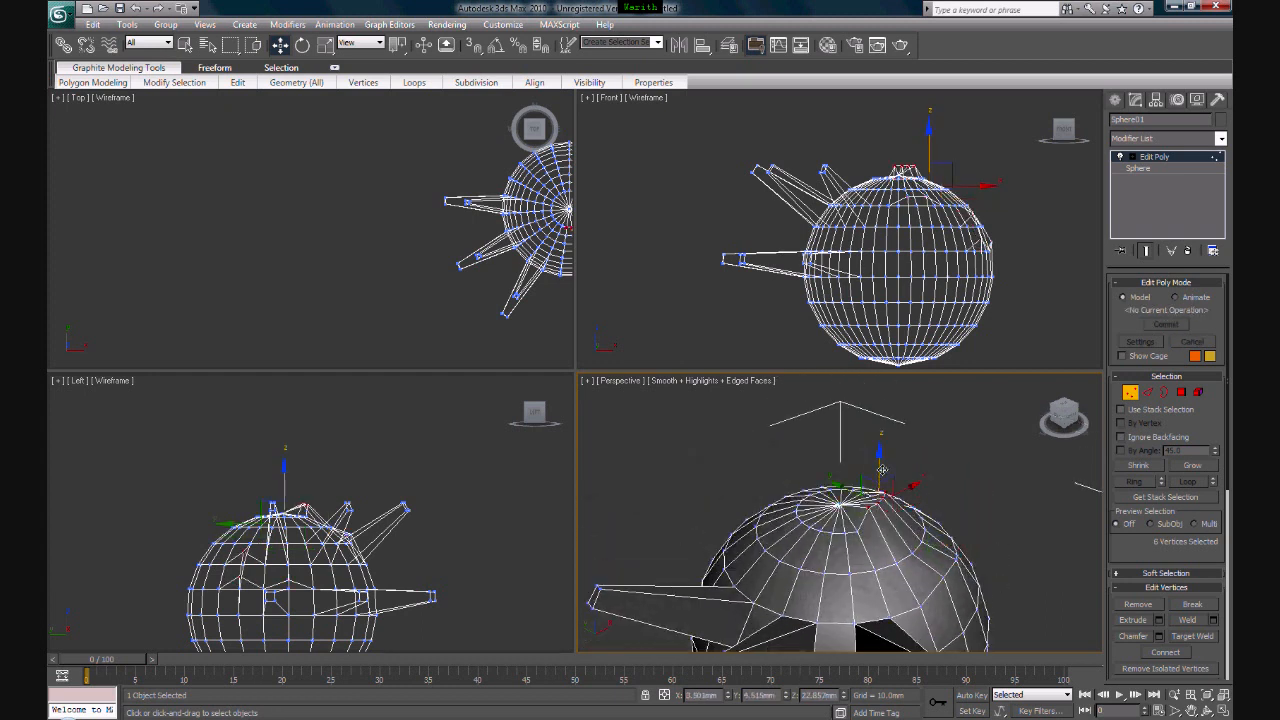
{"action": "left_click", "coordinate": [1135, 394]}
- Check the deformed spiked sphere and remove the Edit Poly modifier from its stack
{"action": "scroll", "coordinate": [960, 455], "scroll_direction": "down", "scroll_amount": 5}
{"action": "scroll", "coordinate": [901, 527], "scroll_direction": "up", "scroll_amount": 2}
{"action": "middle_click_drag", "start_coordinate": [901, 527], "coordinate": [893, 494]}
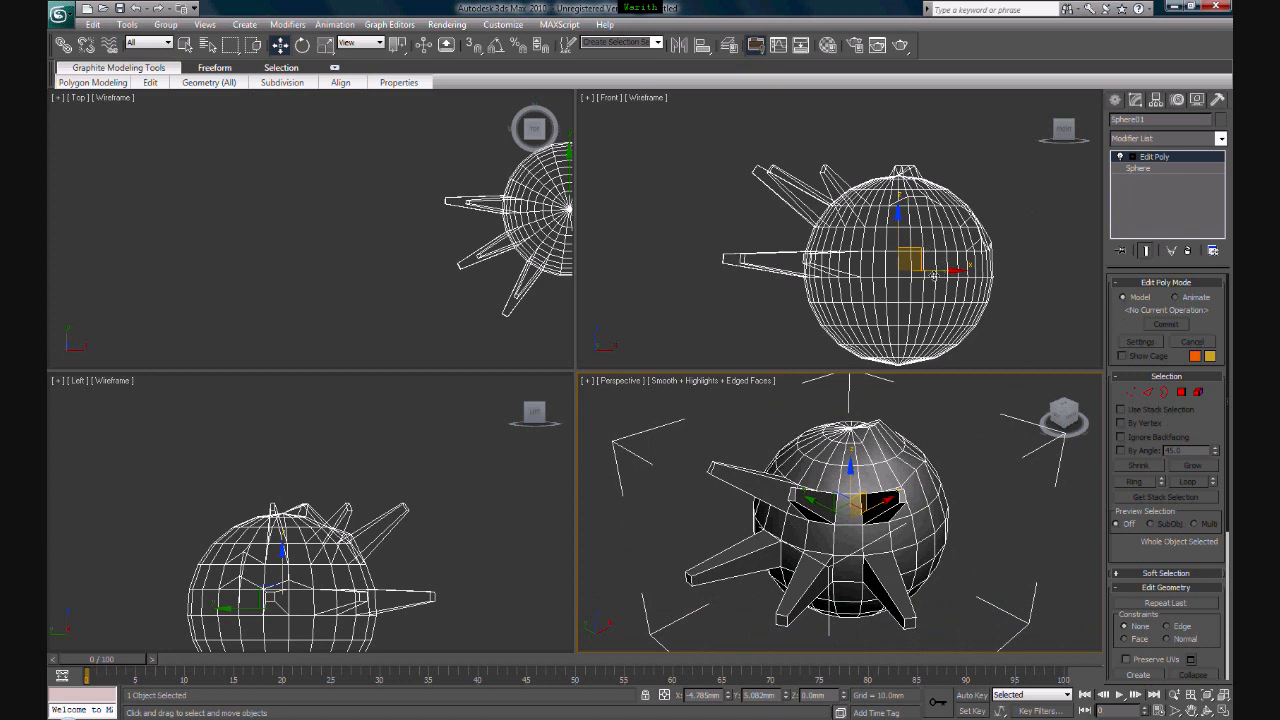
{"action": "middle_click_drag", "start_coordinate": [976, 270], "coordinate": [927, 268]}
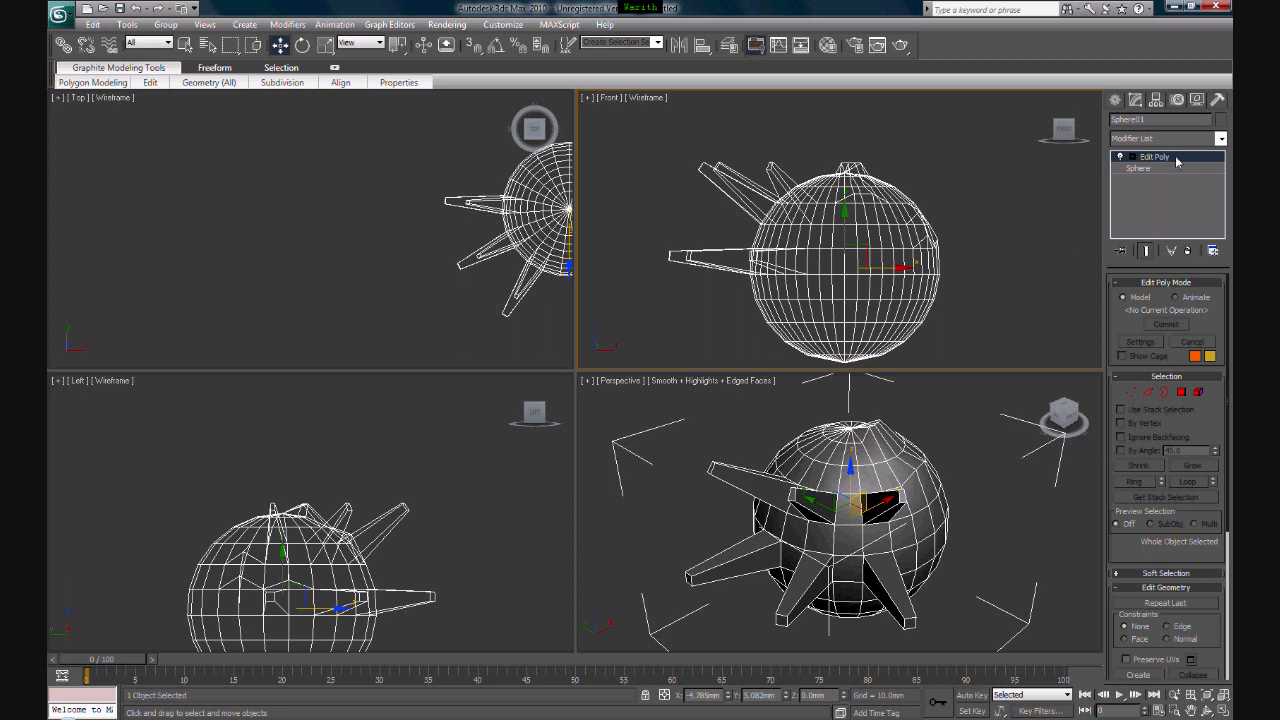
{"action": "key", "text": "1"}
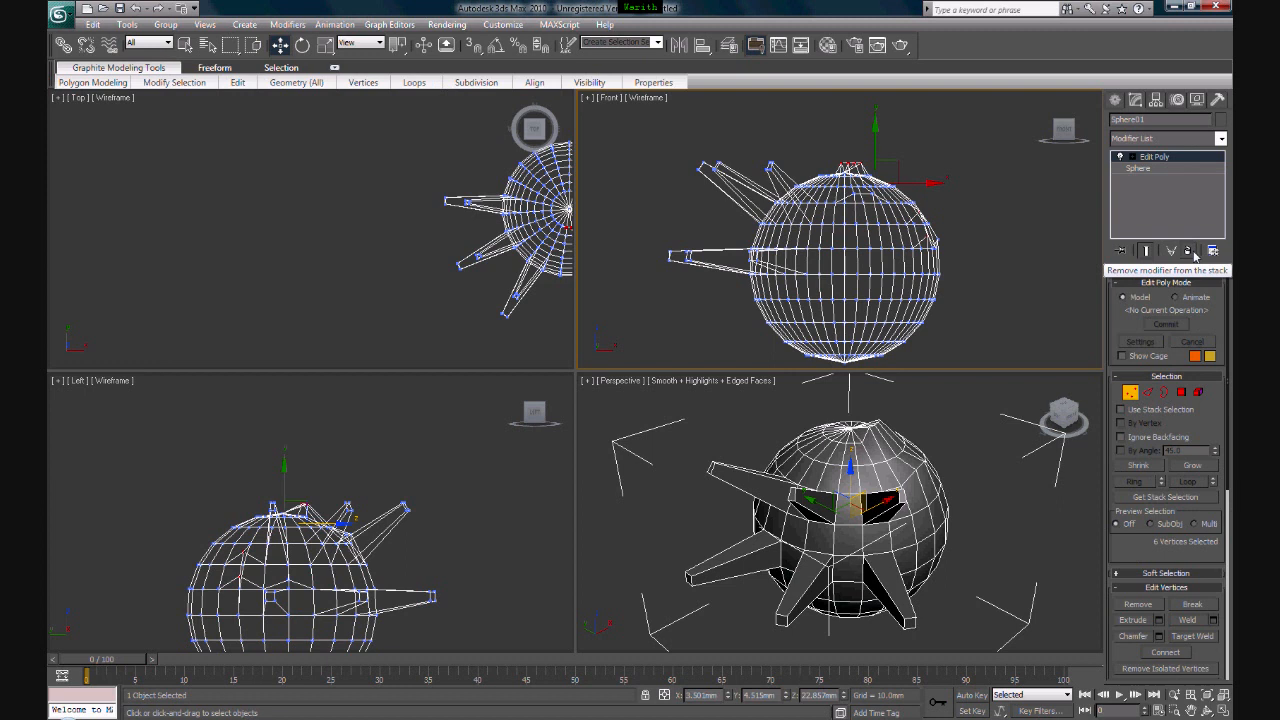
{"action": "left_click", "coordinate": [1189, 251]}
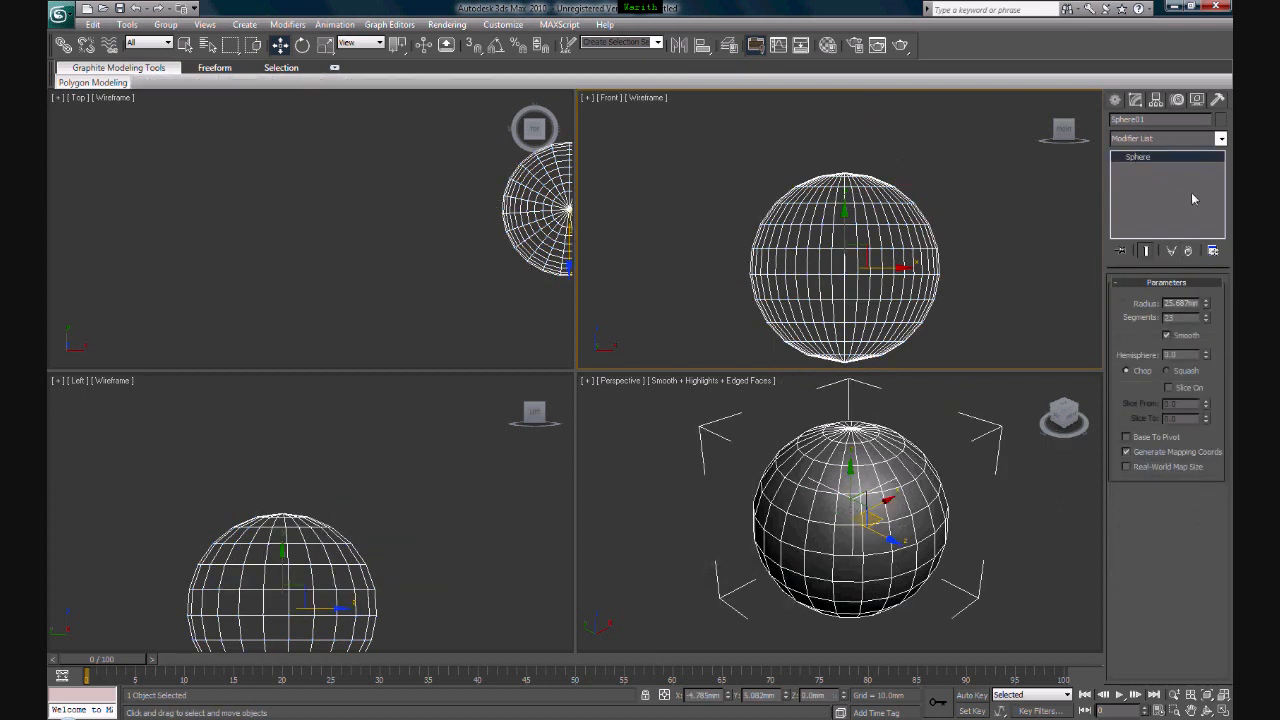
- Select the plain sphere again and delete it from the scene
{"action": "left_click", "coordinate": [1020, 437]}
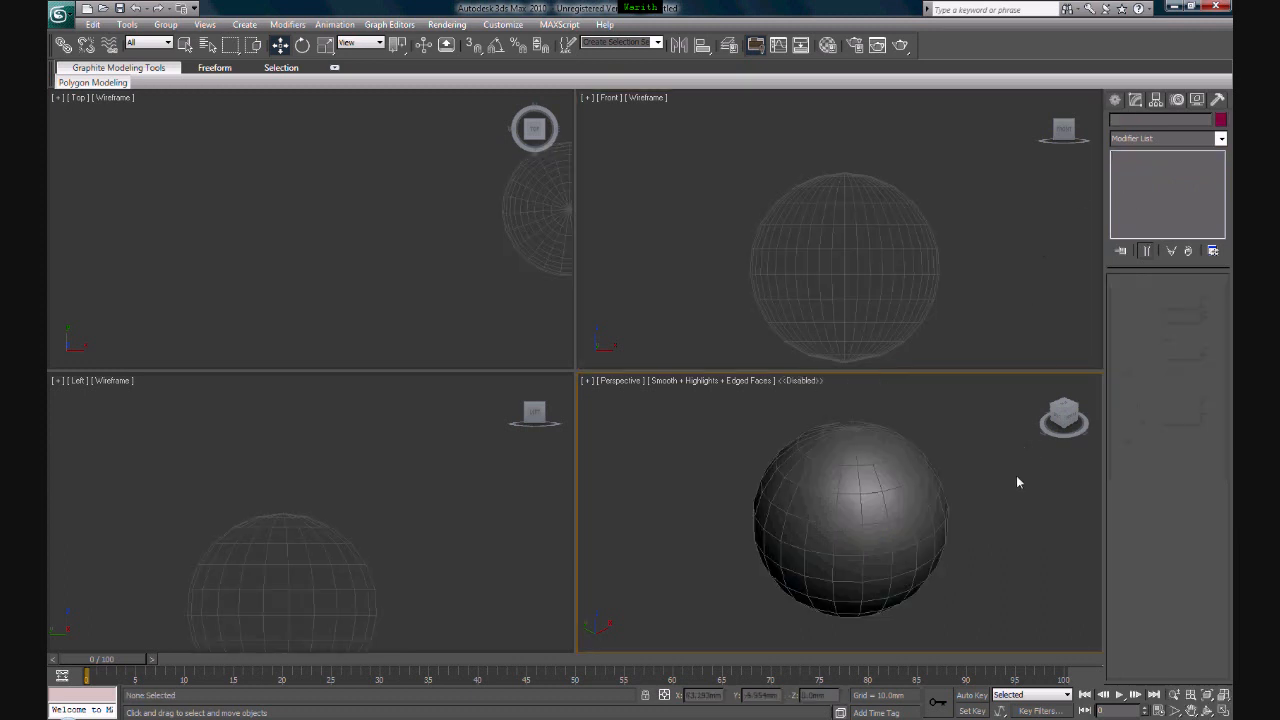
{"action": "left_click", "coordinate": [917, 531]}
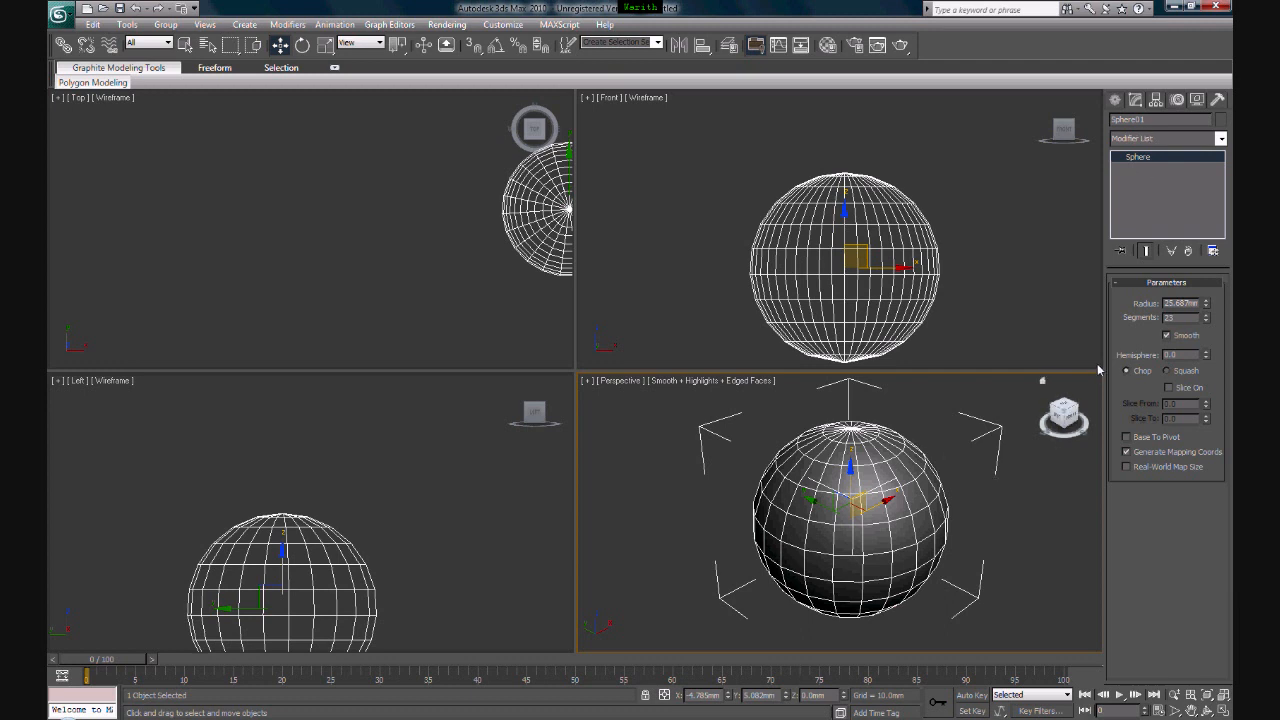
{"action": "key", "text": "Delete"}
- Create an upright thin box about 44 mm long, 5.2 mm wide and 36.5 mm high in the perspective view
{"action": "left_click", "coordinate": [1117, 103]}
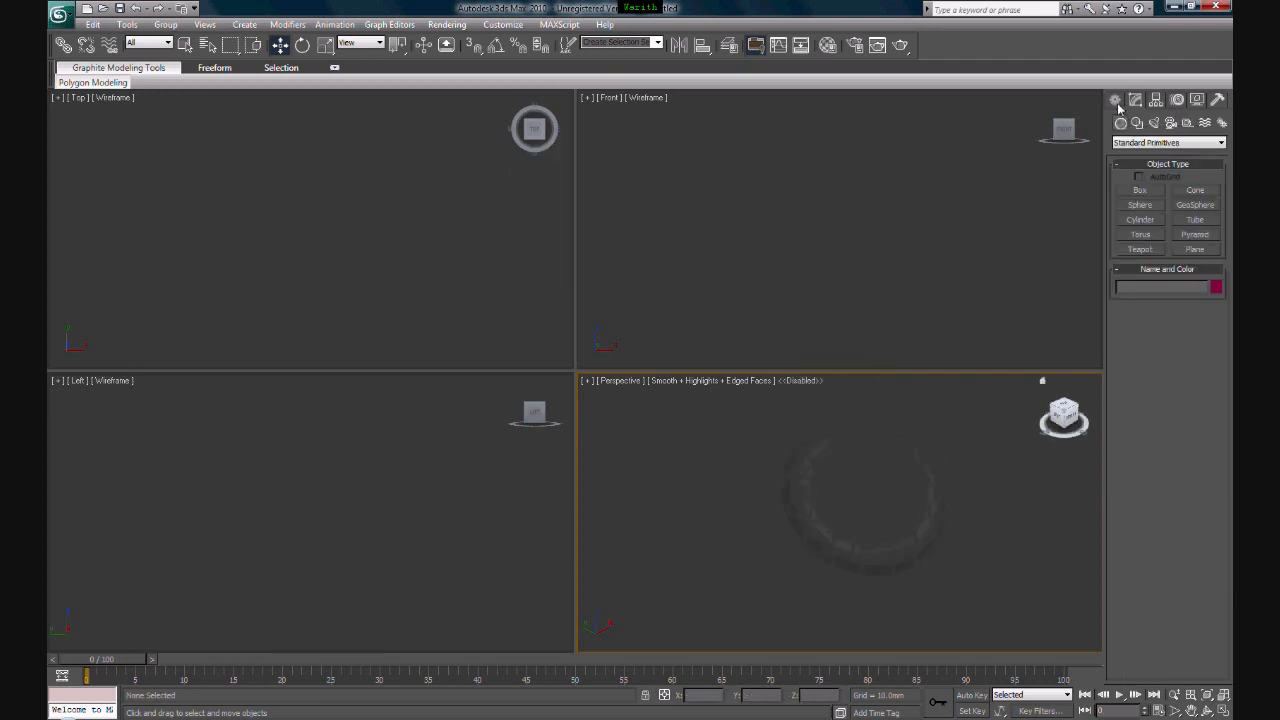
{"action": "left_click", "coordinate": [1141, 192]}
{"action": "left_click_drag", "start_coordinate": [786, 514], "coordinate": [900, 586]}
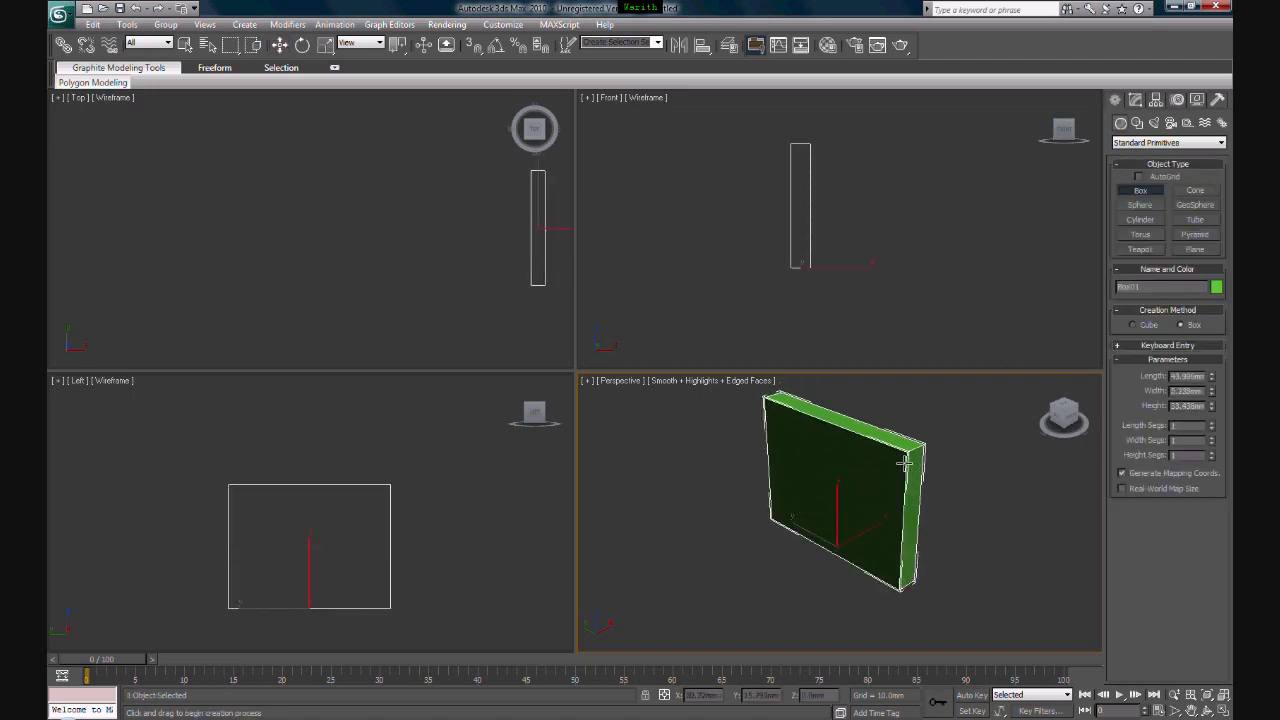
{"action": "left_click", "coordinate": [963, 457]}
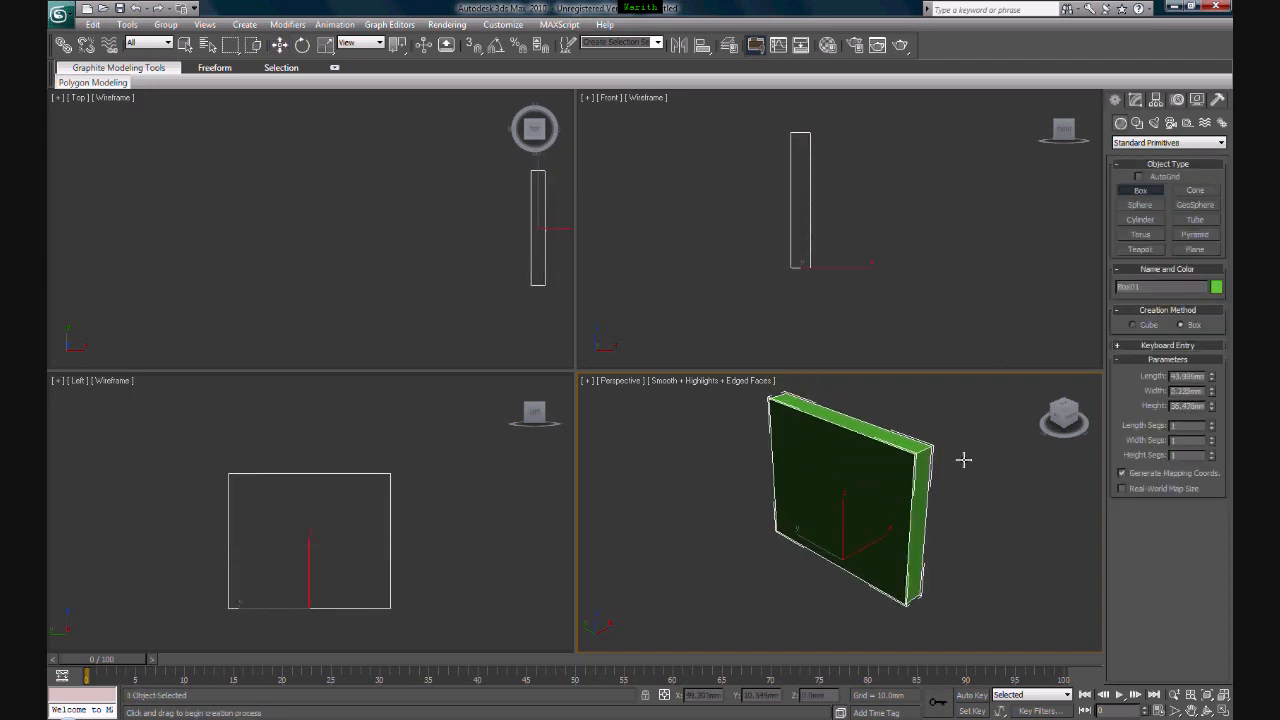
- Set the thin box to 4 length segments, 1 width segment and 6 height segments
{"action": "left_click", "coordinate": [1213, 428]}
{"action": "left_click", "coordinate": [1213, 441]}
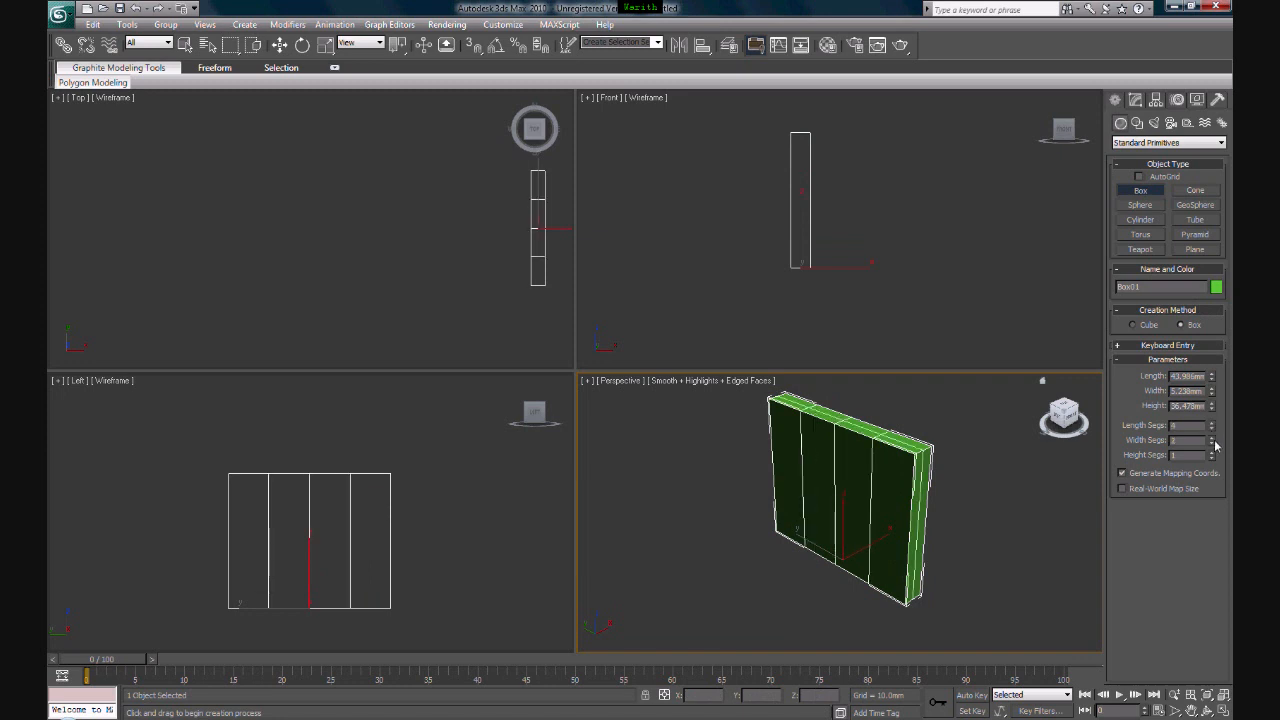
{"action": "left_click", "coordinate": [1211, 443]}
{"action": "left_click", "coordinate": [1211, 453]}
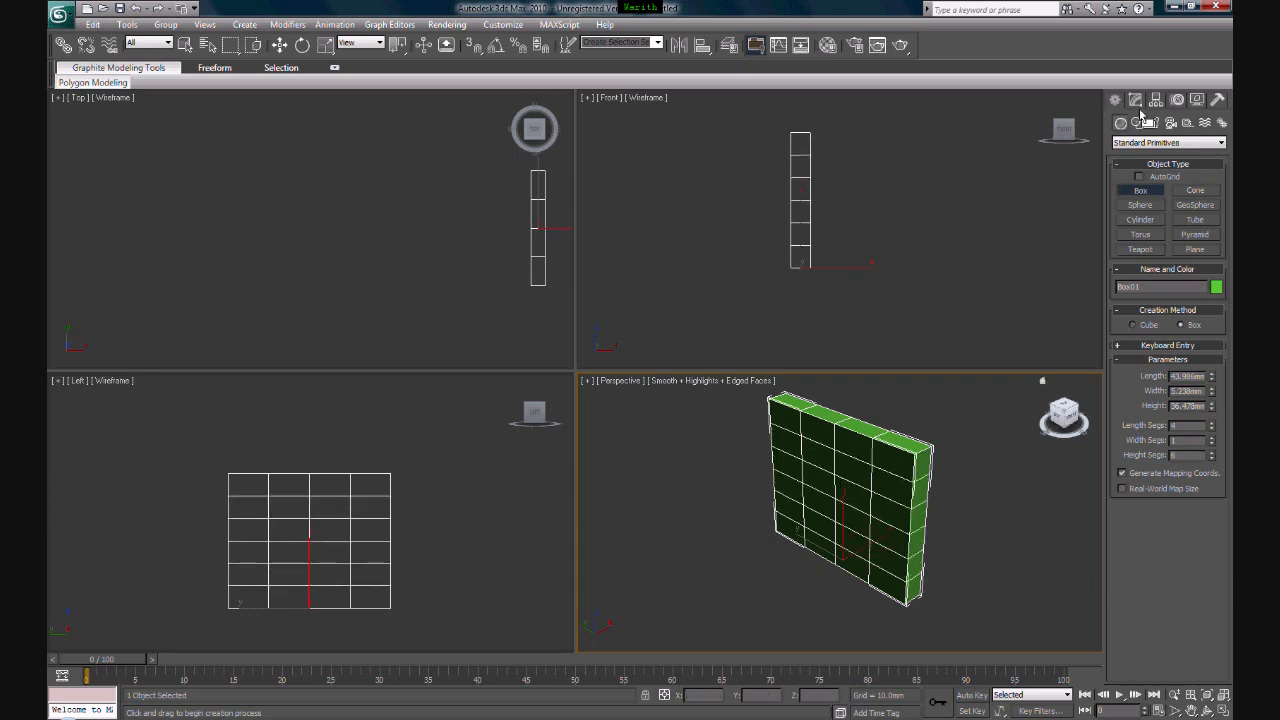
- Apply an Edit Poly modifier to the segmented box
{"action": "left_click", "coordinate": [1136, 100]}
{"action": "left_click", "coordinate": [1178, 138]}
{"action": "scroll", "coordinate": [1162, 400], "scroll_direction": "down", "scroll_amount": 5}
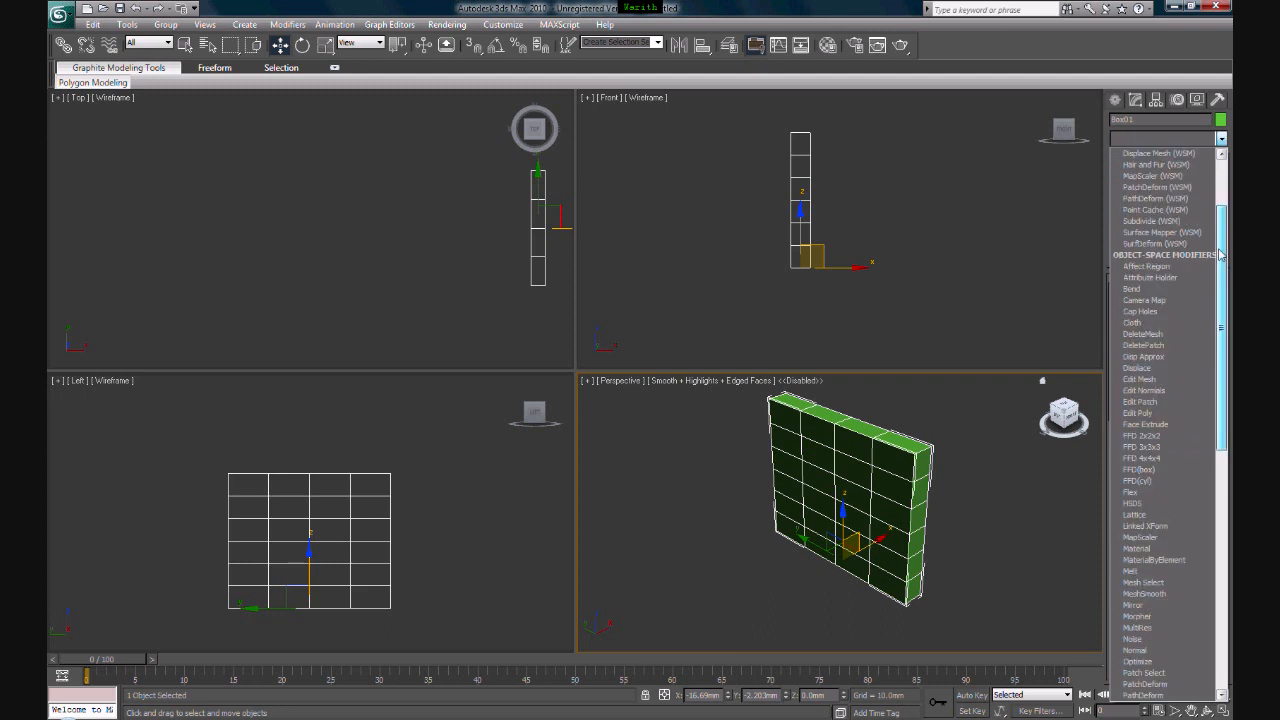
{"action": "left_click", "coordinate": [1160, 404]}
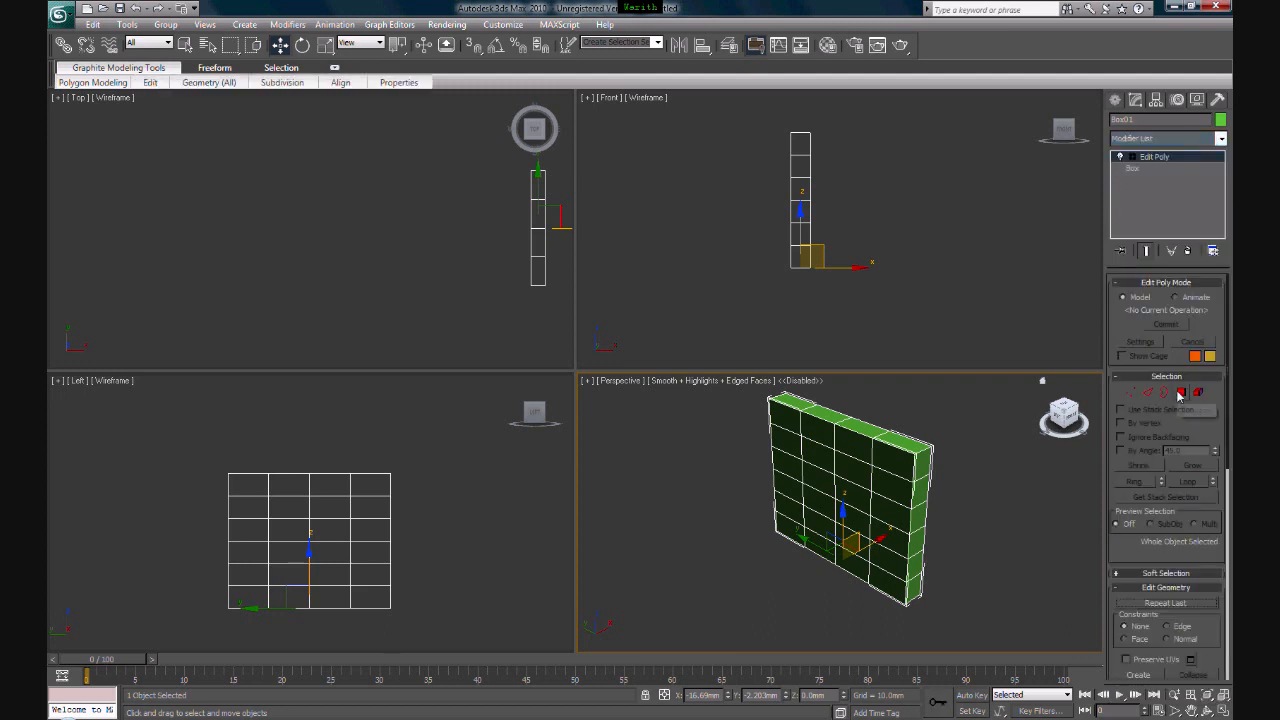
- At polygon level, select six scattered polygons together on the box's large front face
{"action": "left_click", "coordinate": [1181, 392]}
{"action": "left_click", "coordinate": [828, 460]}
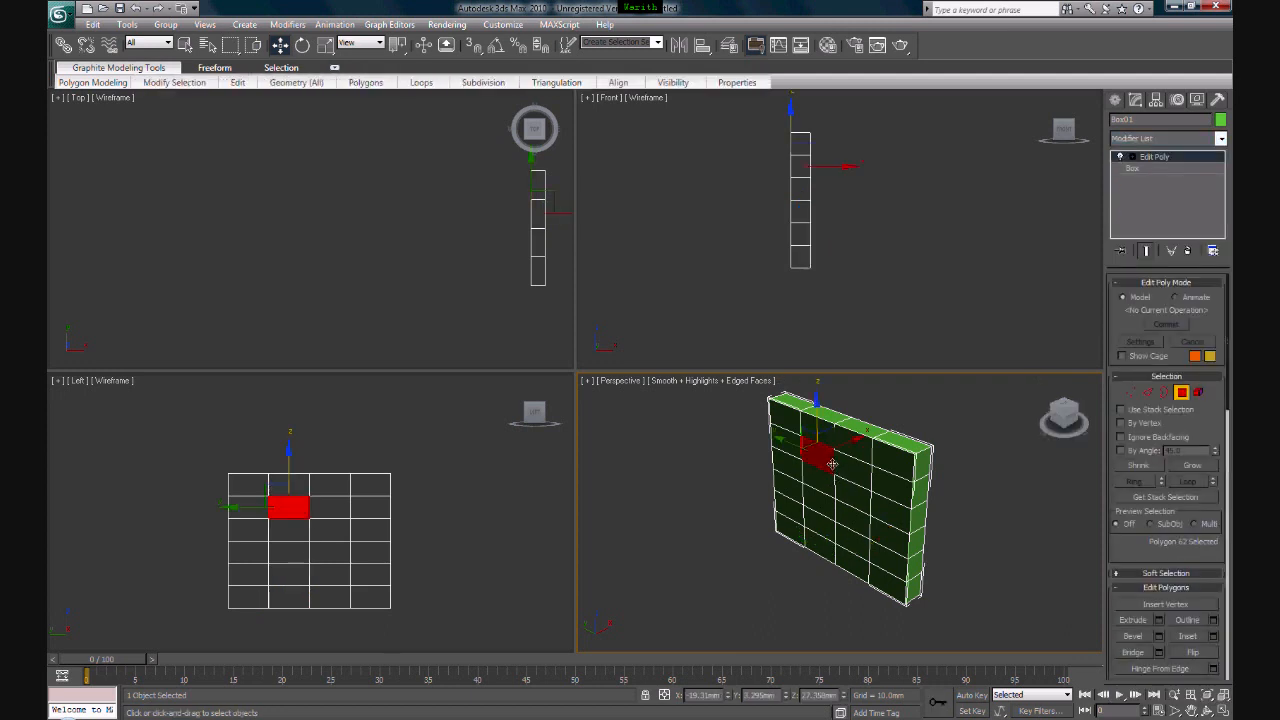
{"action": "left_click", "coordinate": [884, 512], "text": "ctrl"}
{"action": "left_click", "coordinate": [843, 530], "text": "ctrl"}
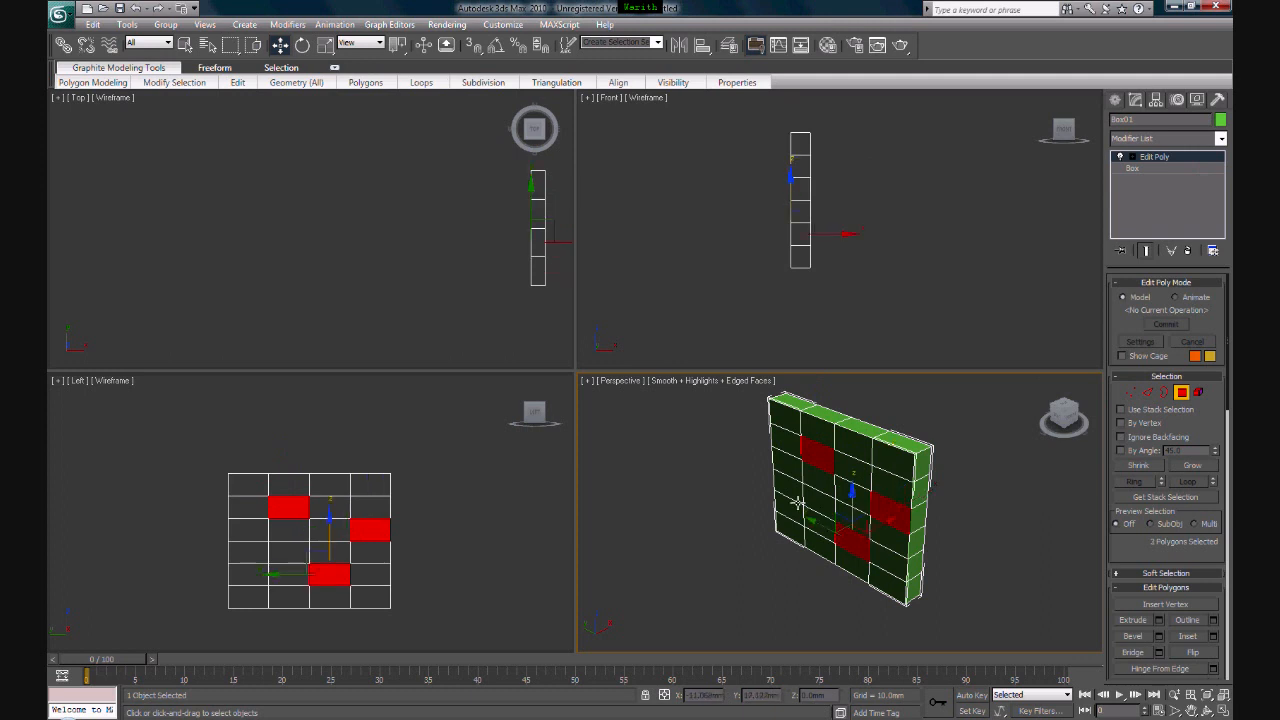
{"action": "left_click", "coordinate": [791, 490], "text": "ctrl"}
{"action": "left_click", "coordinate": [852, 441], "text": "ctrl"}
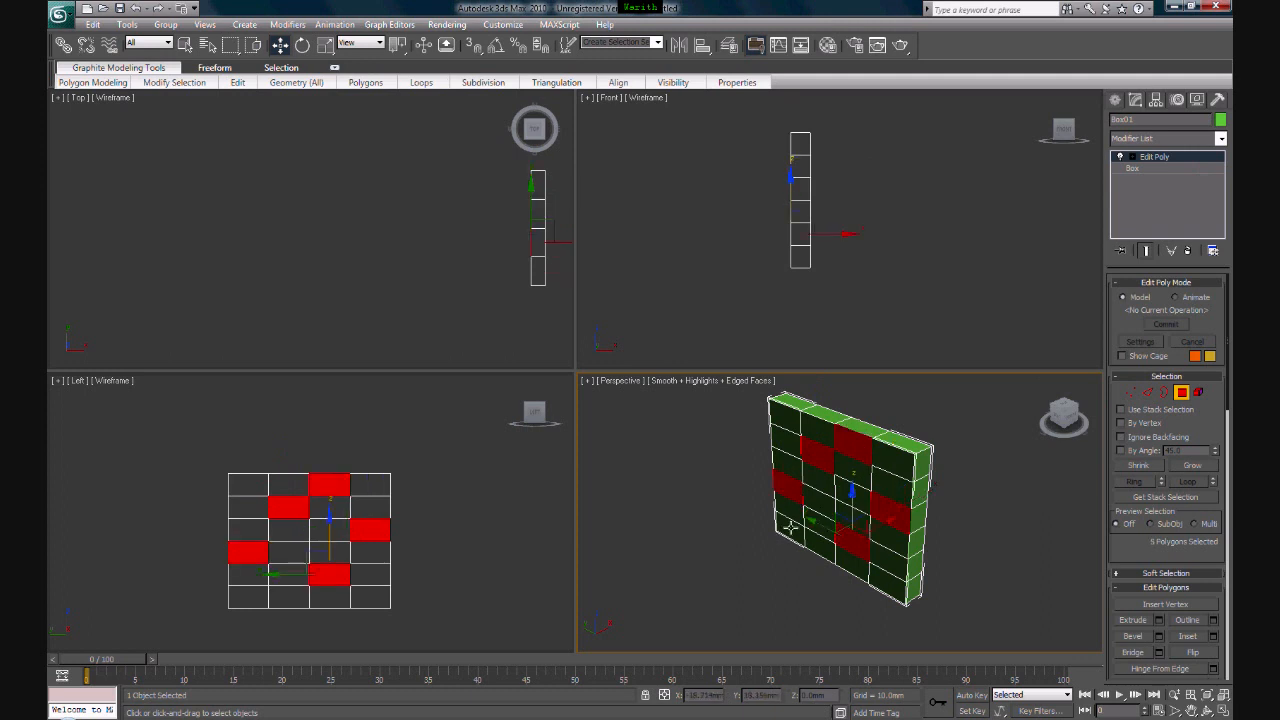
{"action": "left_click", "coordinate": [790, 527], "text": "ctrl"}
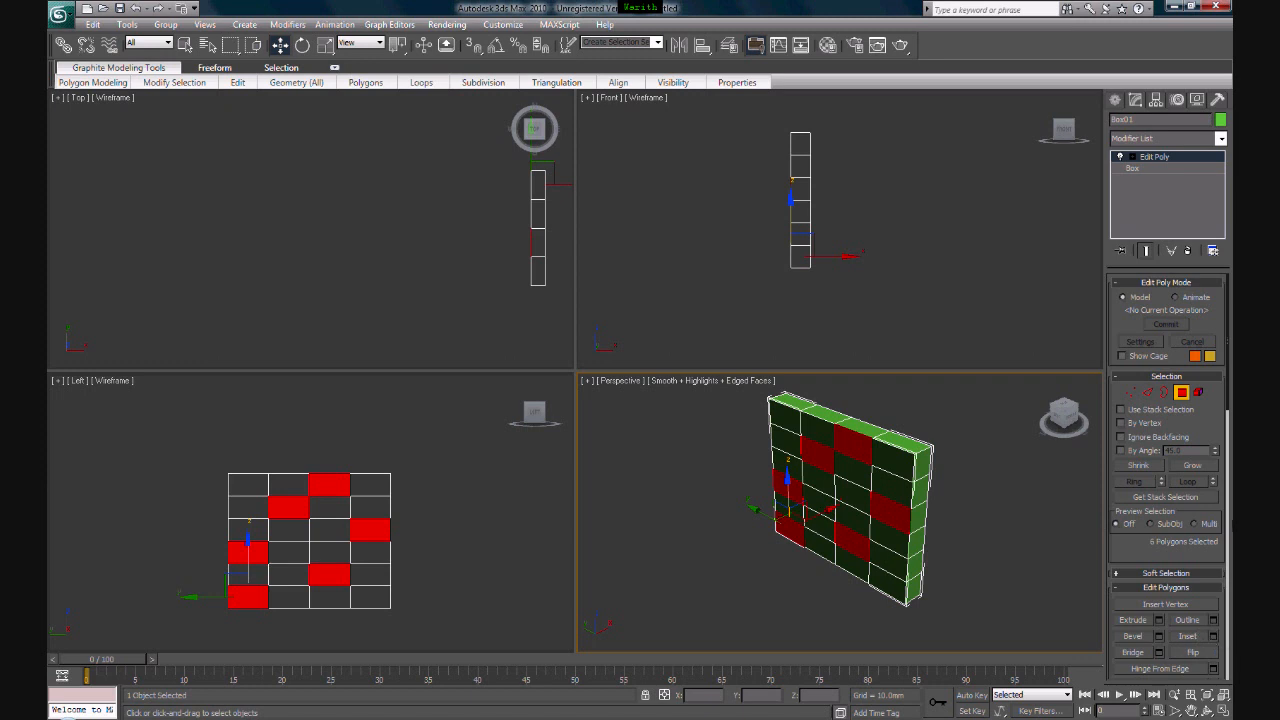
- Extrude the six selected polygons outward from the box face in two successive passes
{"action": "left_click", "coordinate": [1228, 527]}
{"action": "mouse_move", "coordinate": [1227, 453]}
{"action": "left_mouse_down"}
{"action": "mouse_move", "coordinate": [1227, 508]}
{"action": "mouse_move", "coordinate": [1225, 388]}
{"action": "mouse_move", "coordinate": [1222, 458]}
{"action": "mouse_move", "coordinate": [1222, 440]}
{"action": "left_mouse_up"}
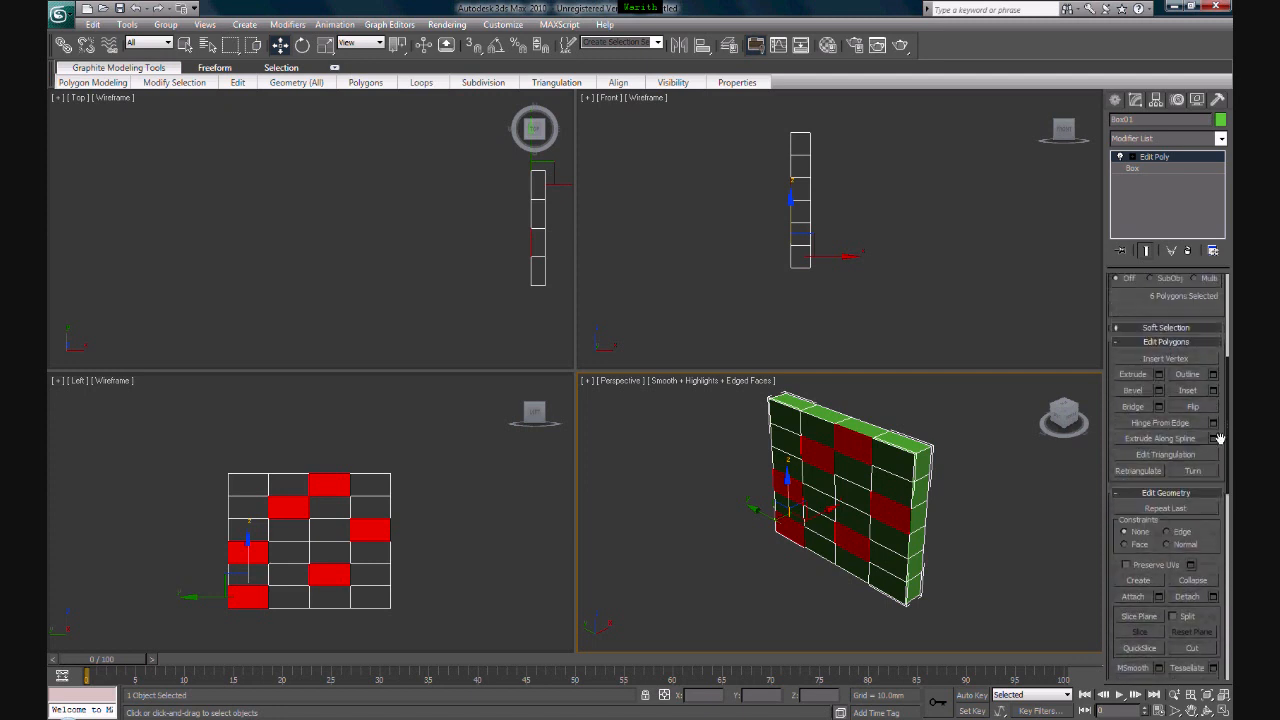
{"action": "left_click", "coordinate": [1134, 374]}
{"action": "left_click_drag", "start_coordinate": [886, 508], "coordinate": [896, 479]}
{"action": "left_click_drag", "start_coordinate": [869, 531], "coordinate": [879, 490]}
- Bevel the ends of the six extrusions outward into narrower tips, leave the Bevel tool and clear the polygon selection
{"action": "left_click", "coordinate": [1133, 390]}
{"action": "left_click_drag", "start_coordinate": [814, 557], "coordinate": [820, 522]}
{"action": "left_click", "coordinate": [816, 527]}
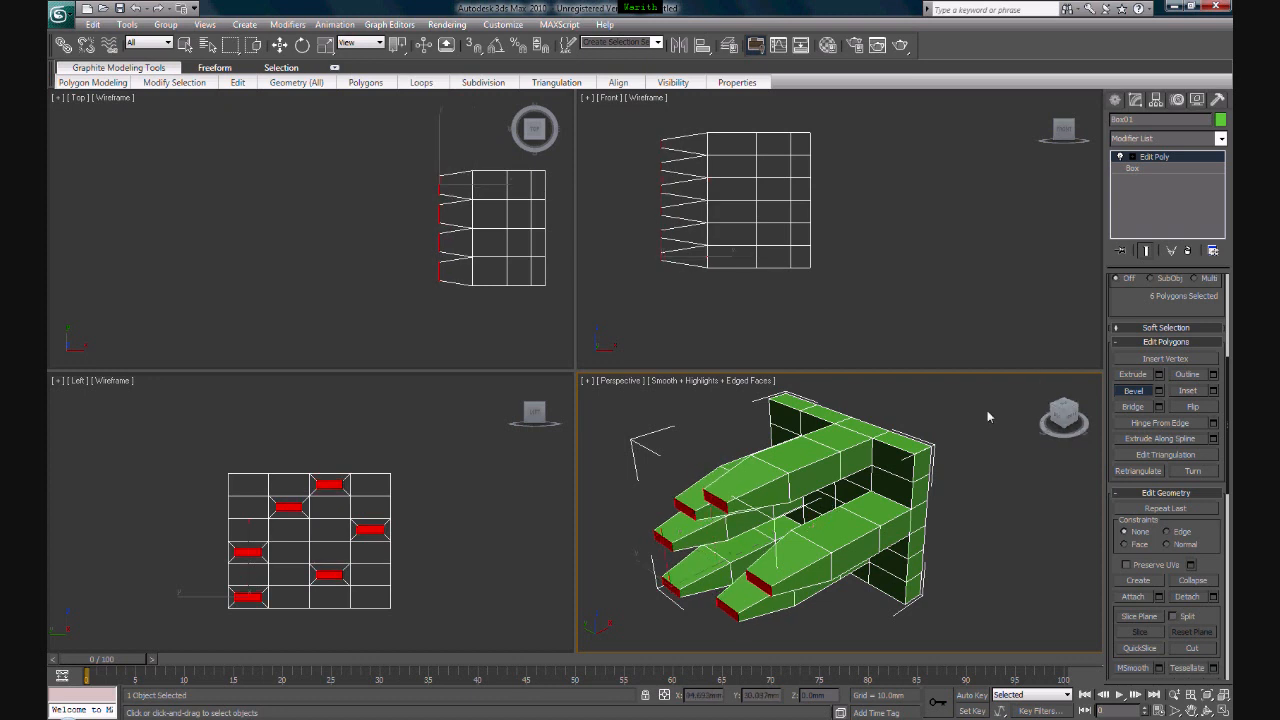
{"action": "key", "text": "w"}
{"action": "left_click", "coordinate": [1049, 513]}
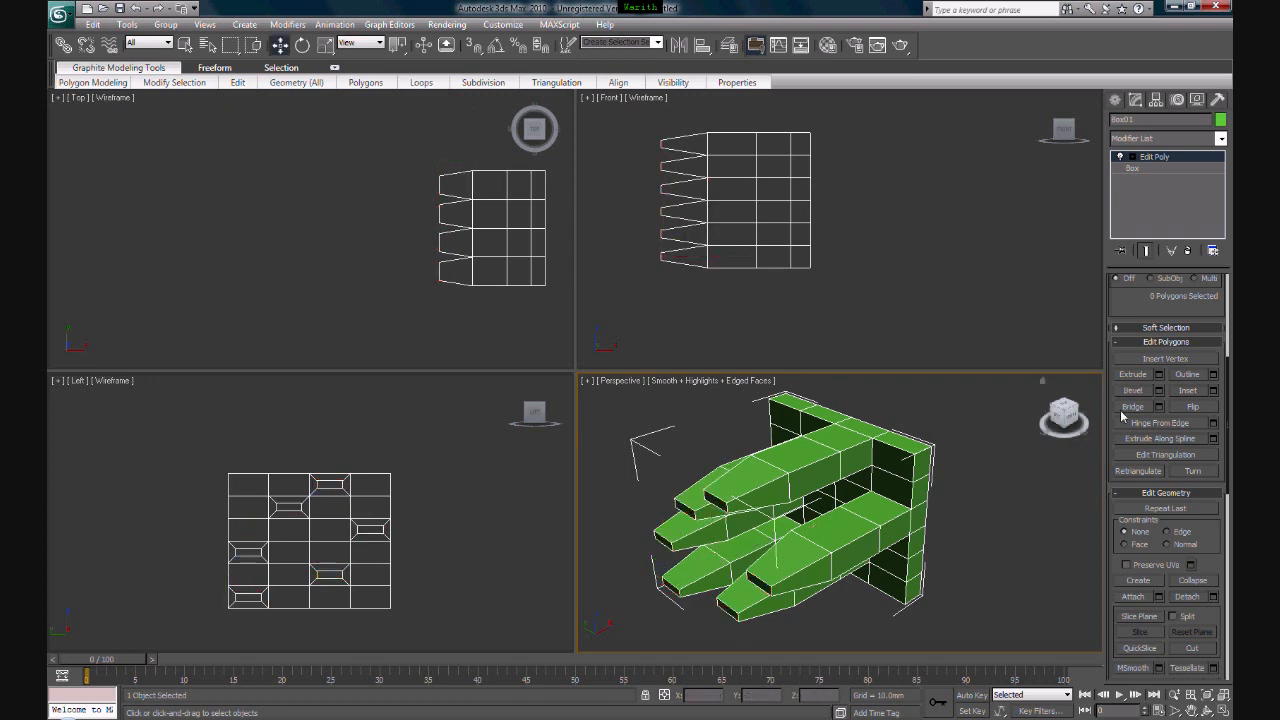
{"action": "middle_click_drag", "start_coordinate": [934, 487], "coordinate": [936, 486], "text": "alt"}
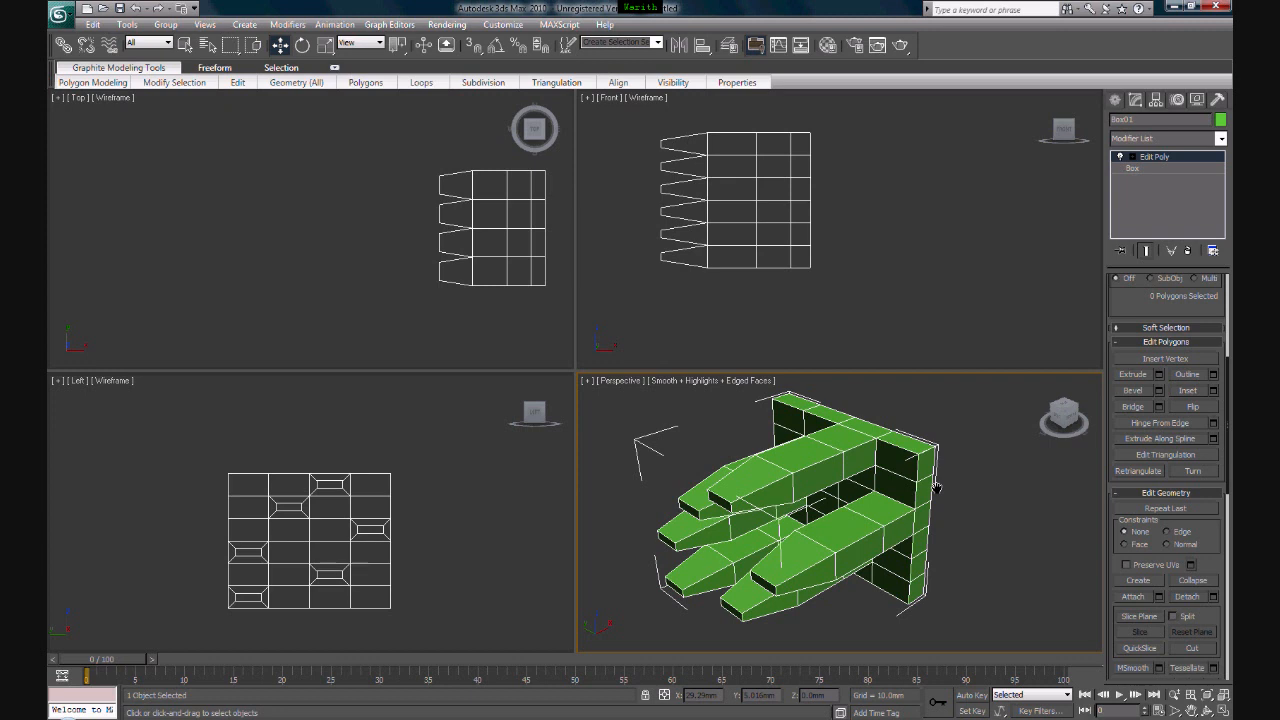
{"action": "middle_click_drag", "start_coordinate": [936, 486], "coordinate": [953, 485]}
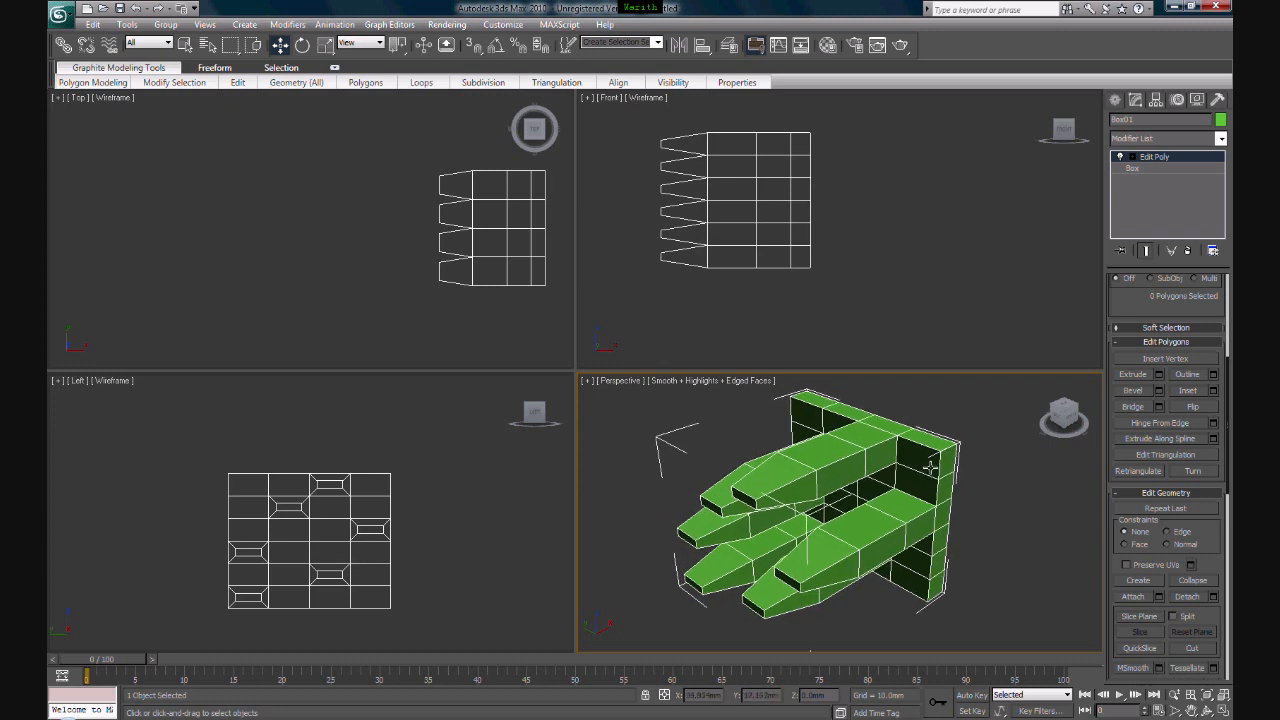
{"action": "mouse_move", "coordinate": [977, 491]}
{"action": "middle_mouse_down"}
{"action": "mouse_move", "coordinate": [971, 506]}
{"action": "mouse_move", "coordinate": [988, 493]}
{"action": "mouse_move", "coordinate": [969, 502]}
{"action": "middle_mouse_up"}
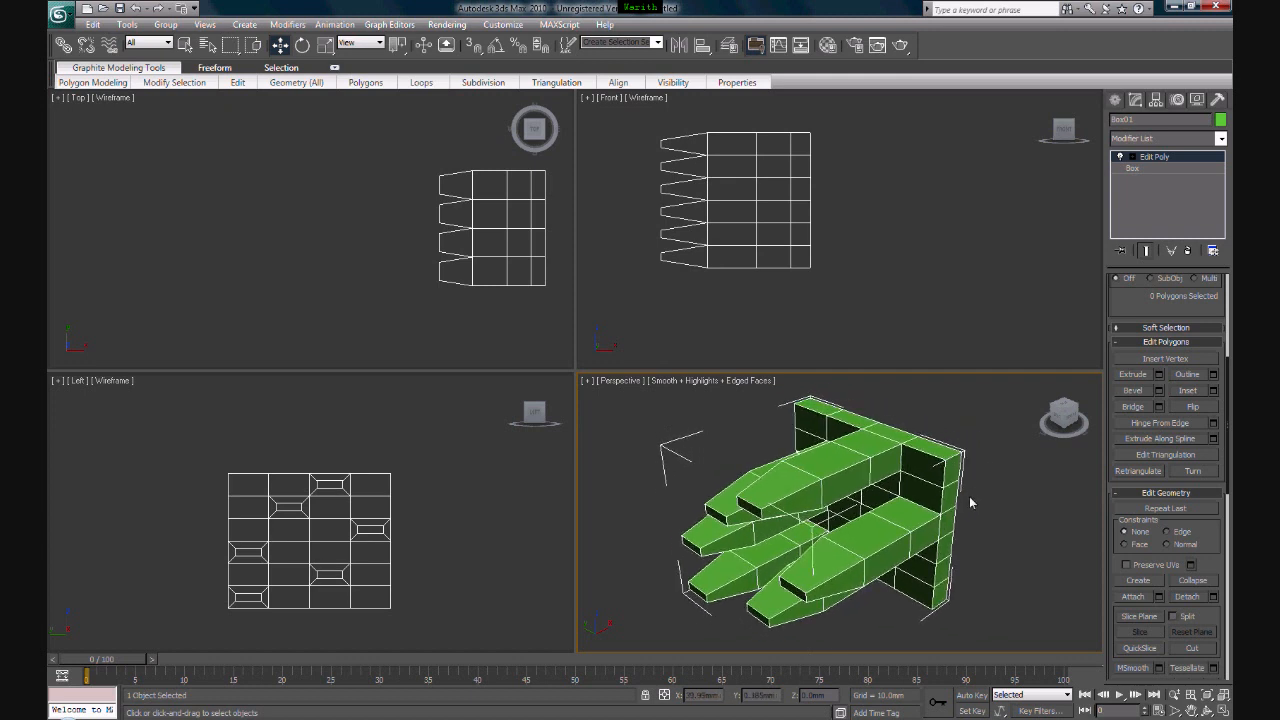